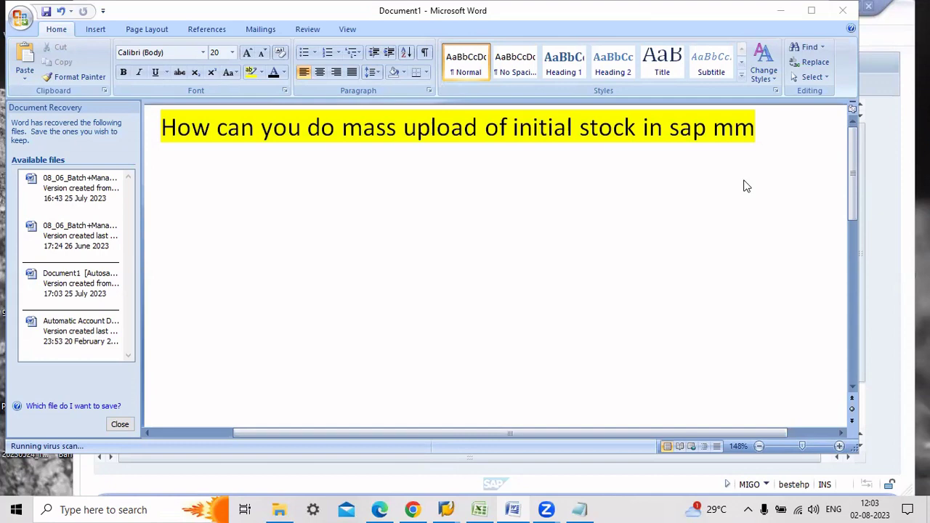
Minimize the Word document and switch to the SAP Legacy System Migration Workbench session.
left_click(779, 11)
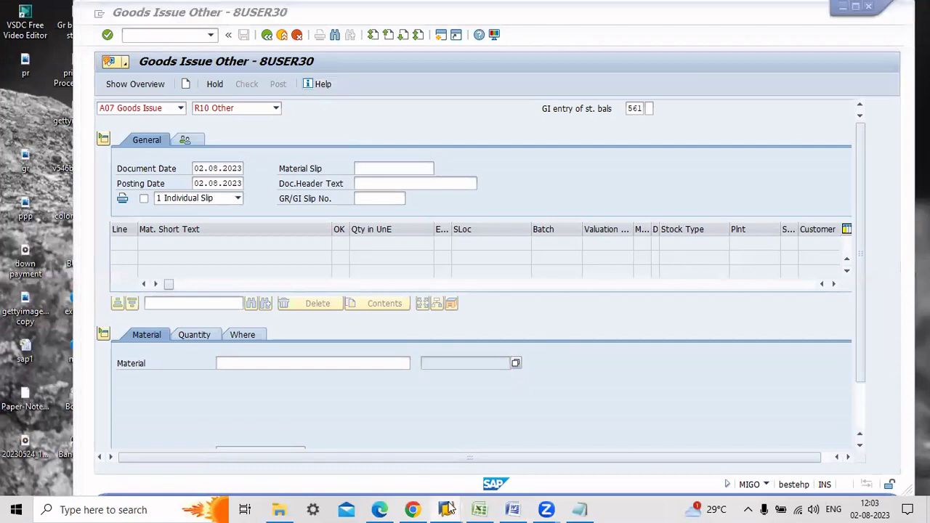
mouse_move(447, 509)
left_click(361, 442)
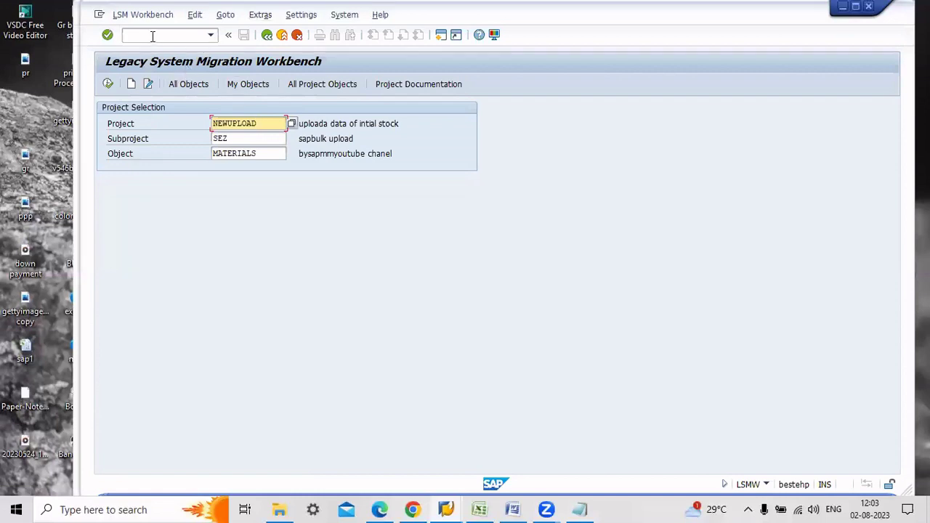
Create the project NEWUPLOADTASK with the description "intial bulk upload of new stock".
left_click(131, 85)
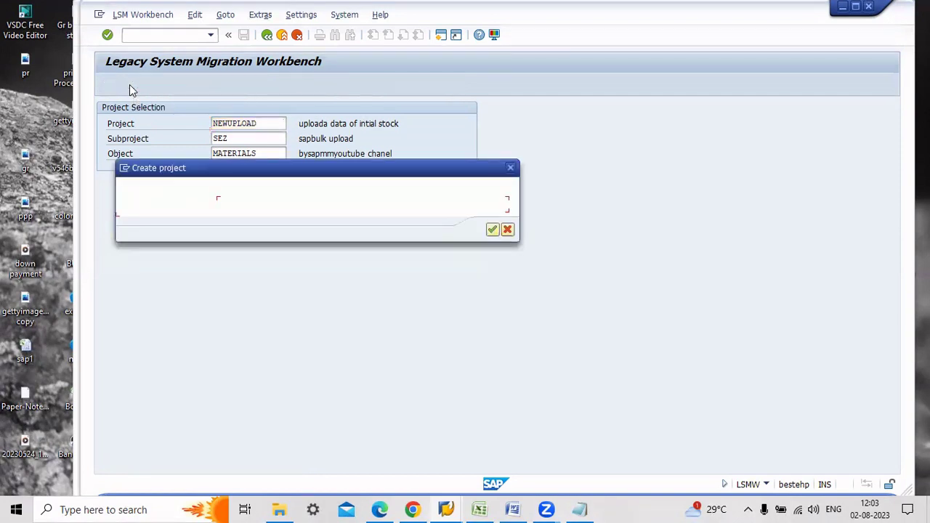
left_click(275, 187)
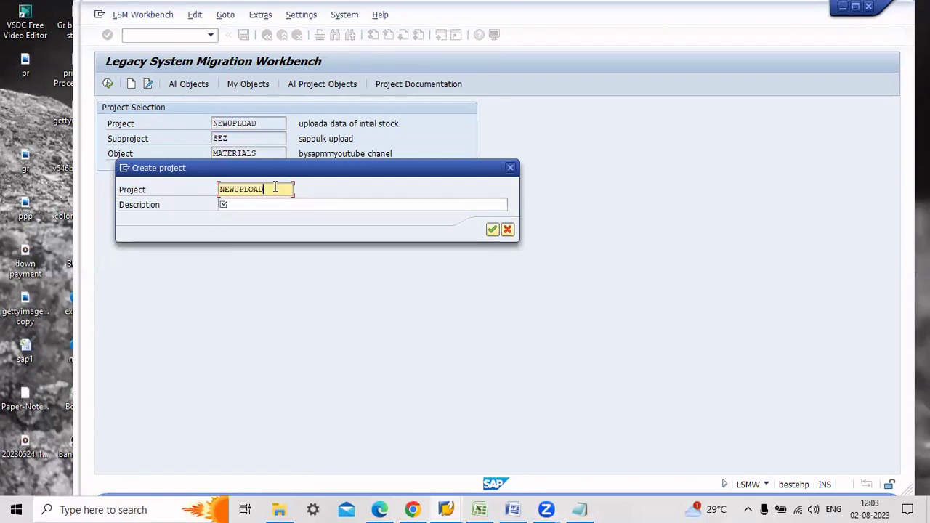
type("datk")
key("Tab")
type("in")
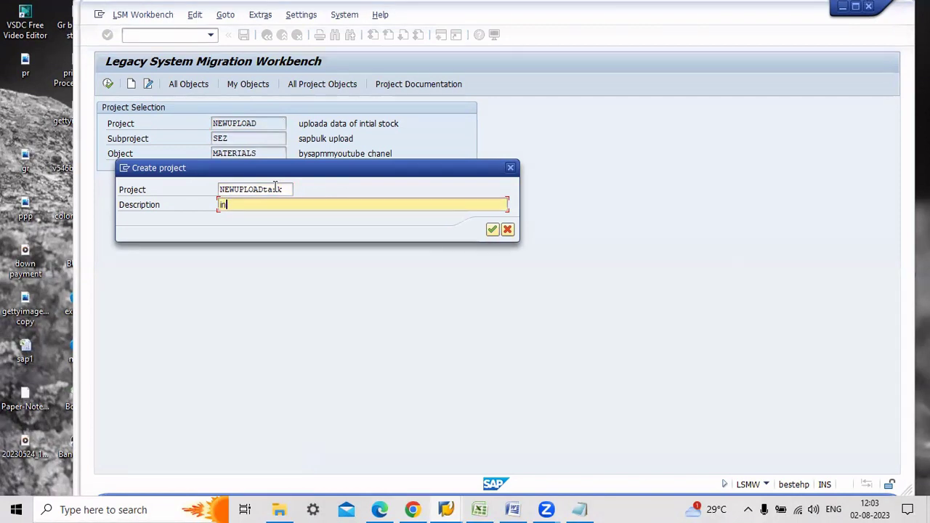
type("tial bu")
type("lk uploa do")
type("f re")
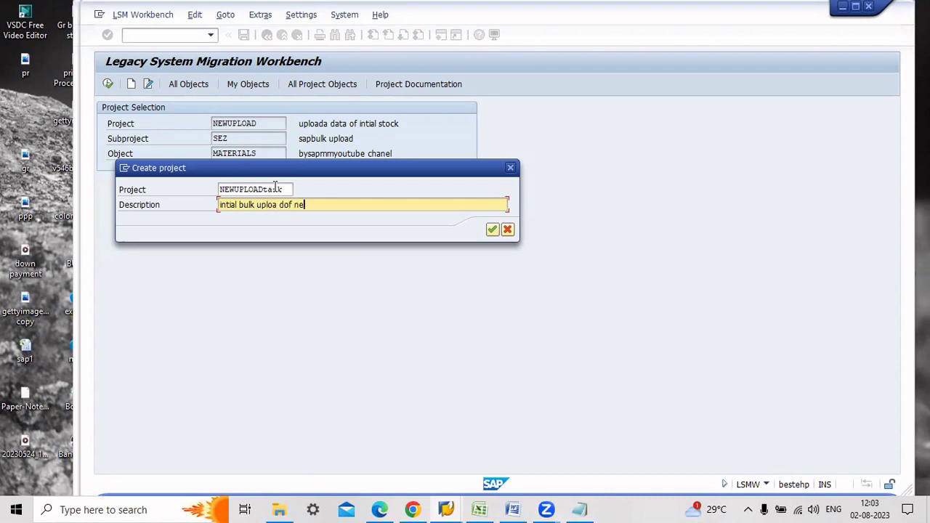
key("BackSpace")
key("BackSpace")
key("BackSpace")
key("BackSpace")
key("BackSpace")
key("BackSpace")
type("of new stock")
key("Return")
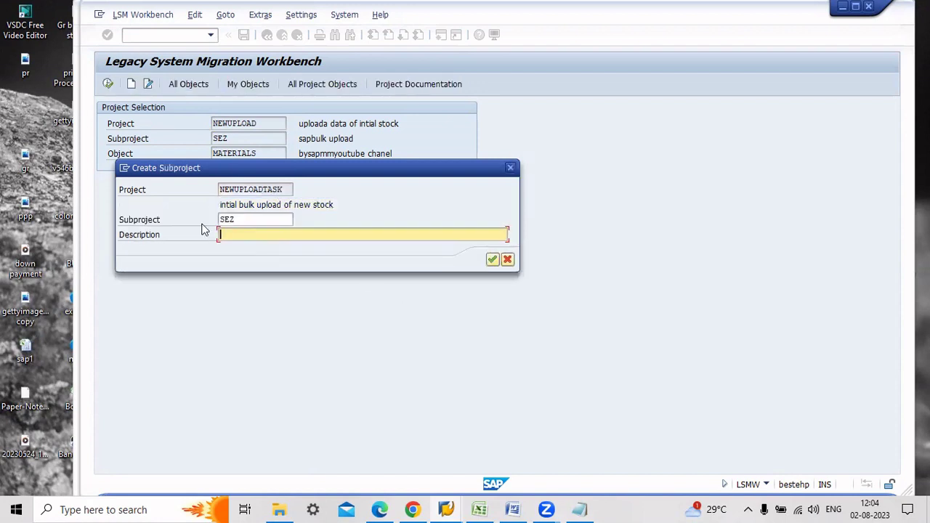
Create the subproject SEZ with the description "bysapmmyoutube channel".
type("bysapmmyoutub")
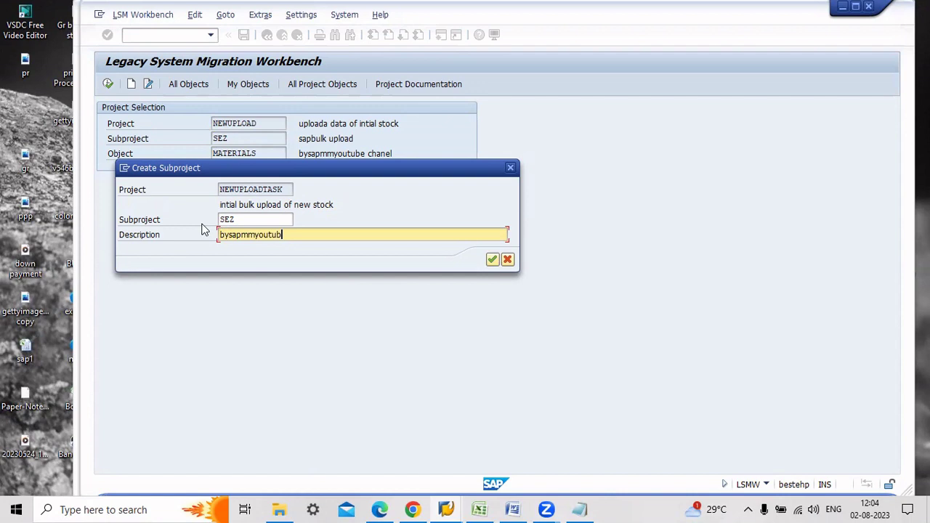
type("e chanel")
key("BackSpace")
type("ne")
key("BackSpace")
key("BackSpace")
type("nel")
key("Return")
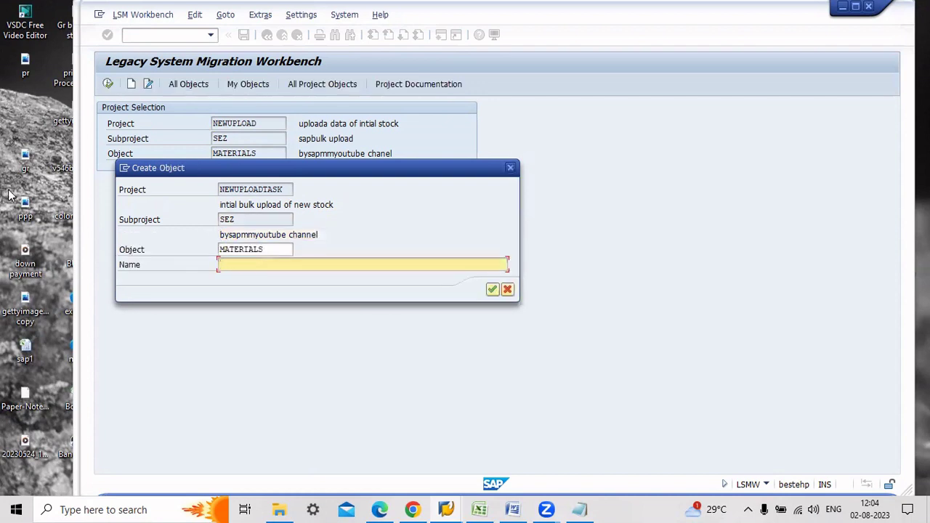
Create the object MATERIALS with the person's name as its name and open the project's process steps.
type("vamsi")
left_click(491, 291)
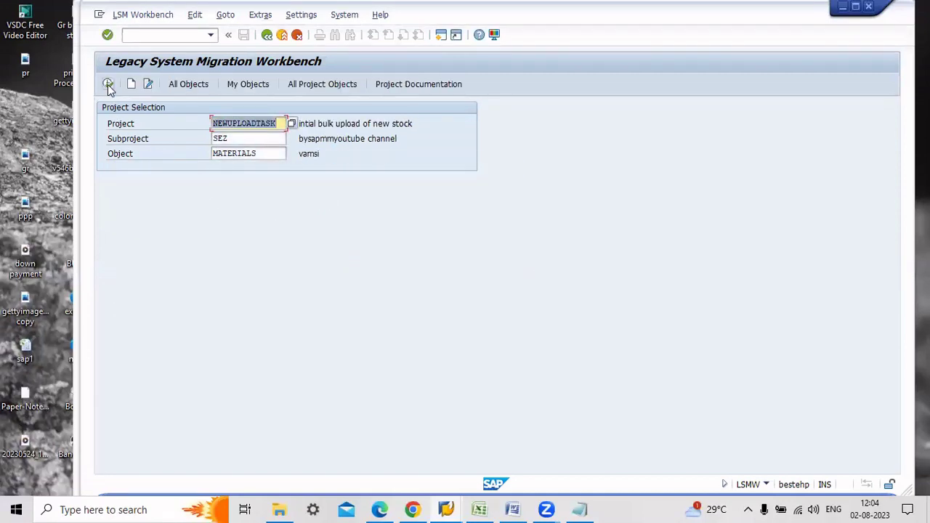
left_click(107, 83)
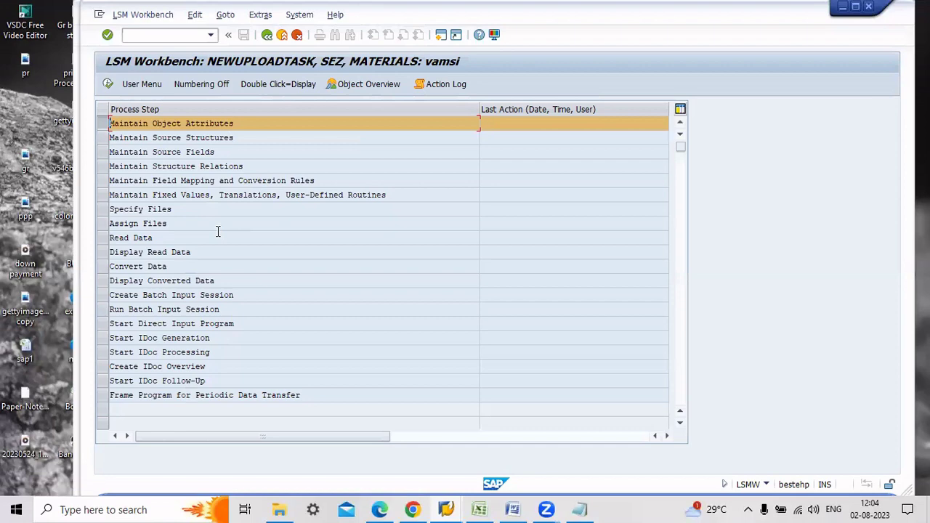
Open Maintain Object Attributes in change mode and set the Standard Batch/Direct Input object to 0110 Goods movement.
double_click(222, 123)
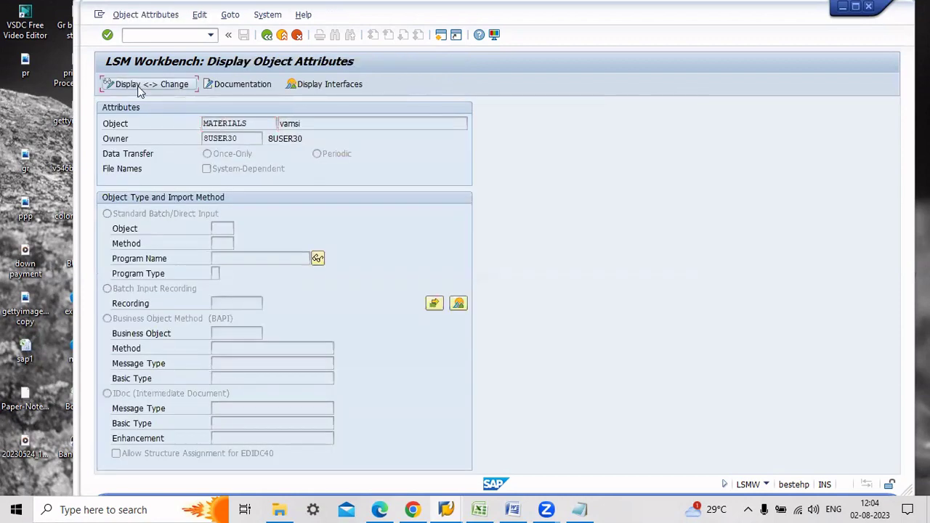
left_click(140, 85)
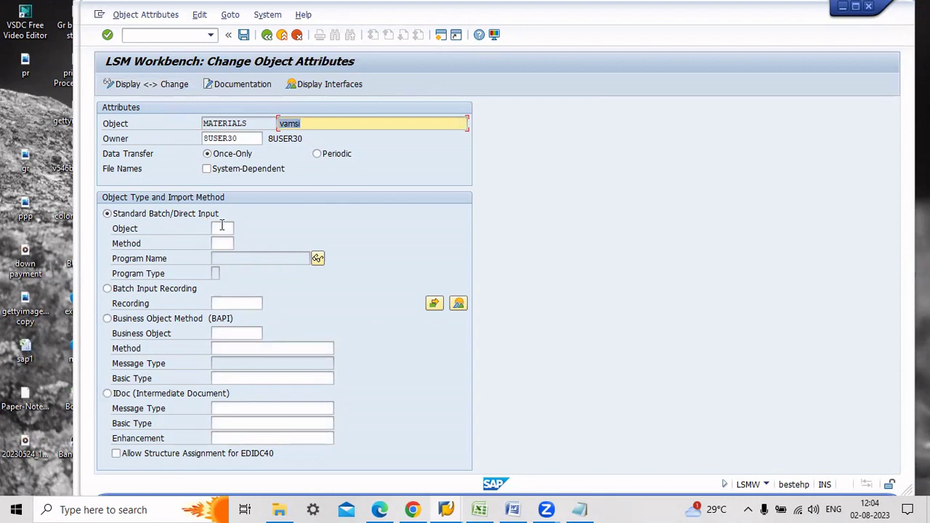
left_click(221, 228)
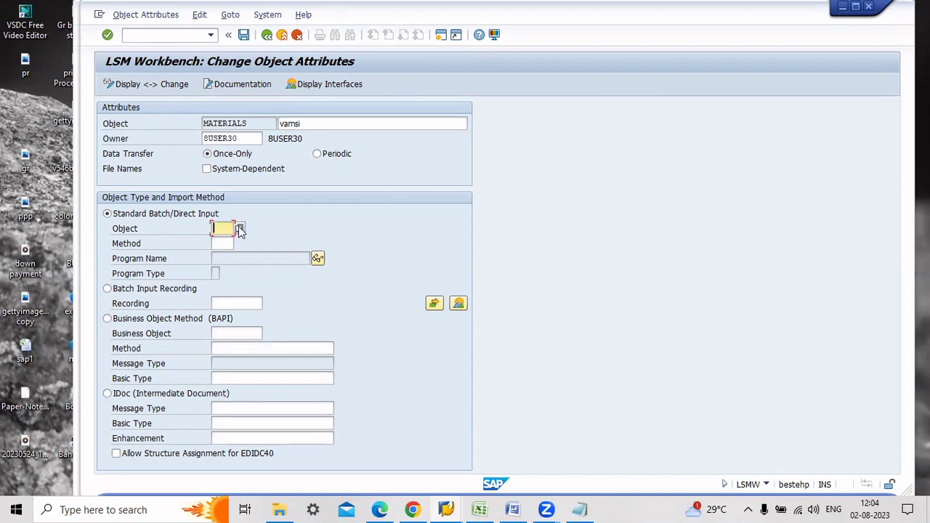
left_click(240, 229)
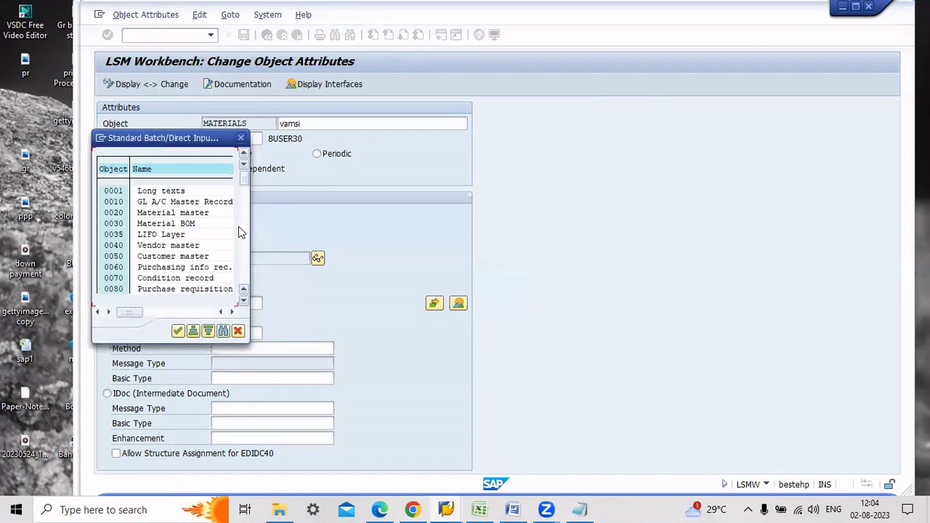
left_click(244, 301)
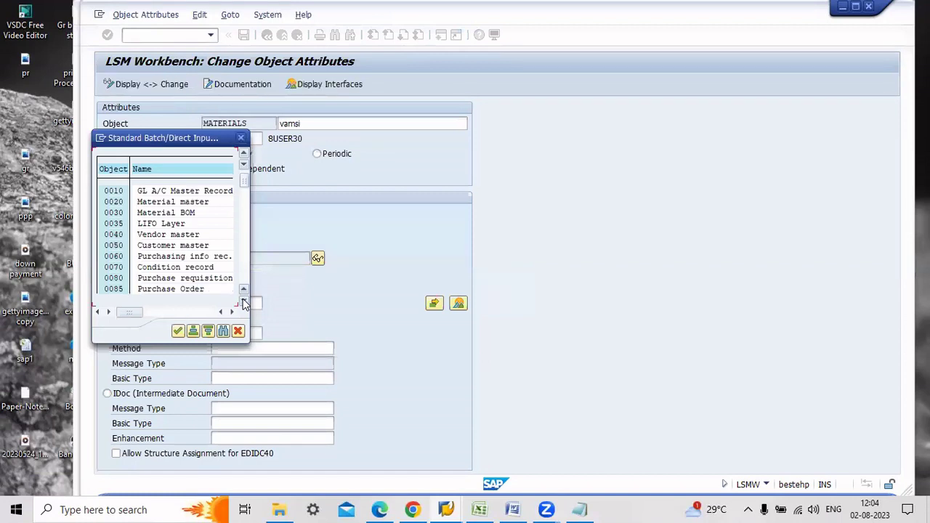
left_click(244, 301)
left_click(244, 301)
left_click(244, 301)
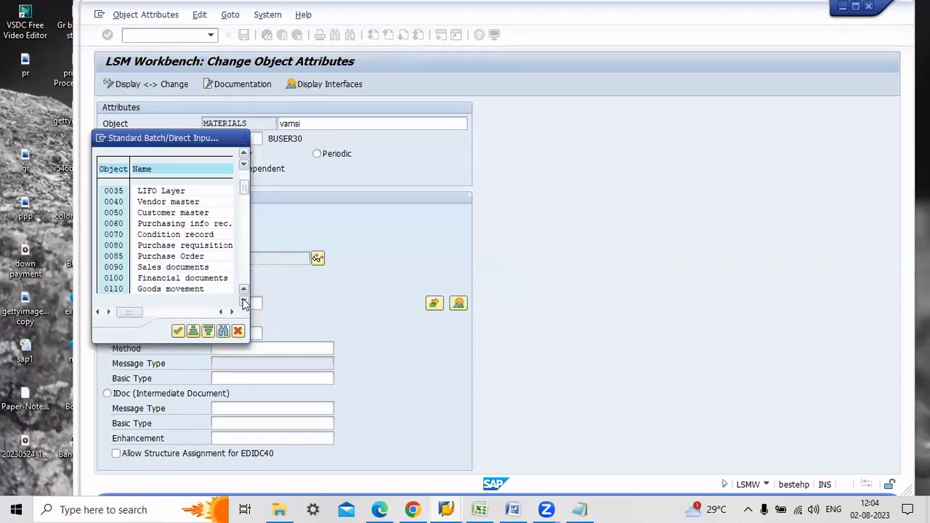
left_click(244, 301)
left_click(244, 301)
left_click(244, 301)
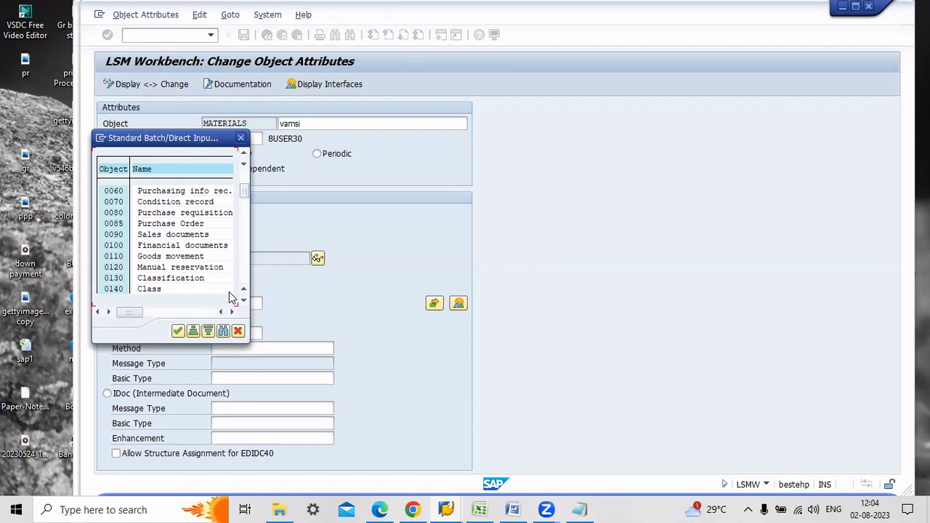
left_click(115, 258)
left_click(178, 332)
Choose method 0000 for the goods movement object, save the attributes and return to the process steps.
left_click(225, 244)
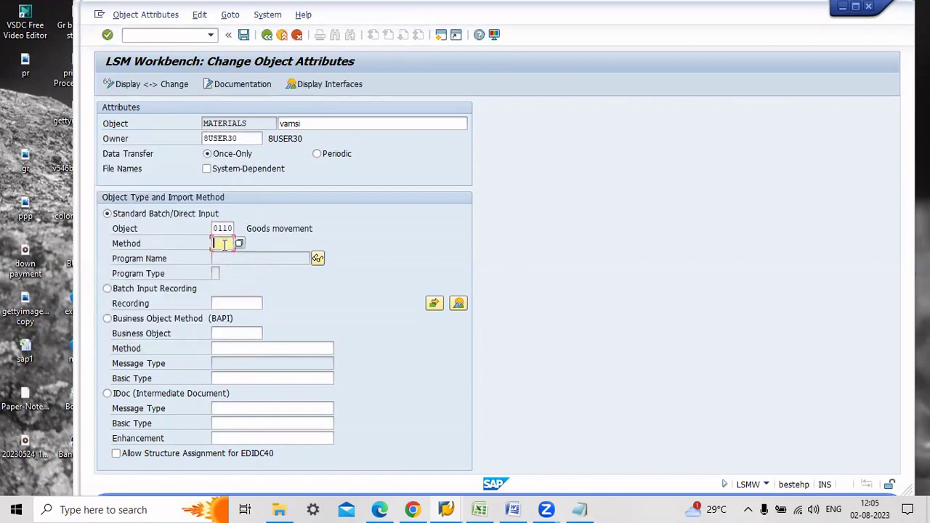
left_click(239, 243)
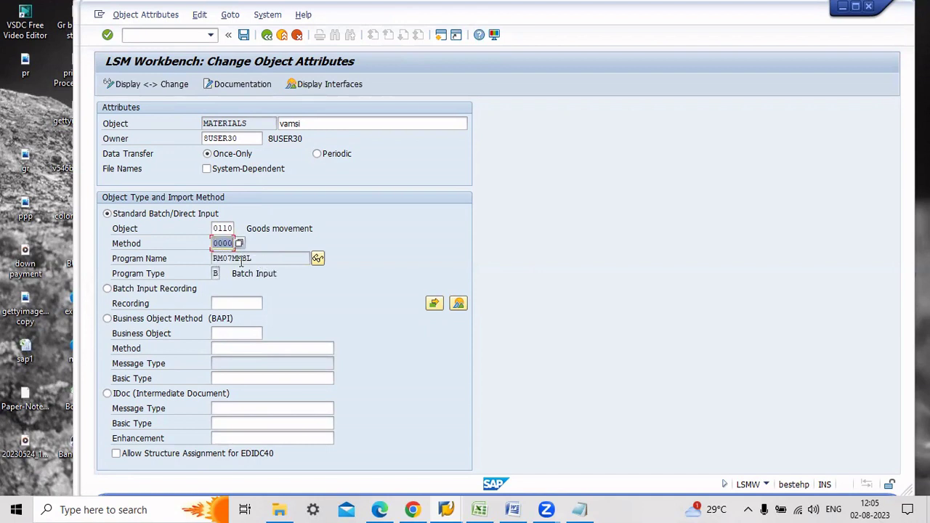
left_click(243, 34)
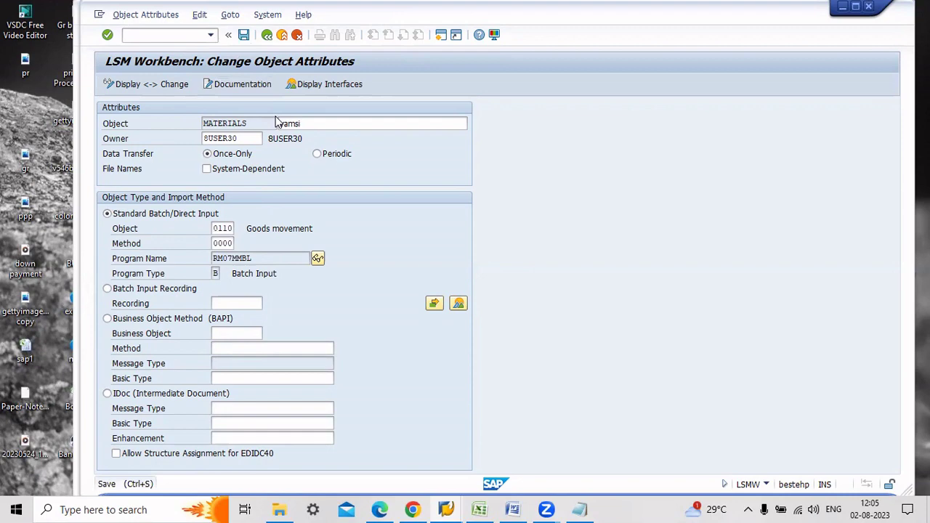
left_click(266, 34)
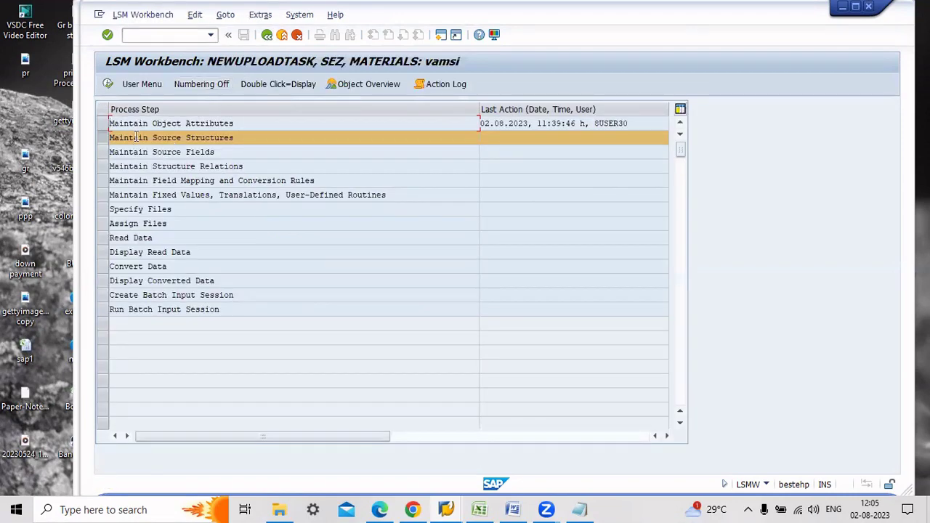
Under Maintain Source Structures, create the structure INTIALSTOCK with the description "intial stock upload", save it and return to the process steps.
double_click(176, 137)
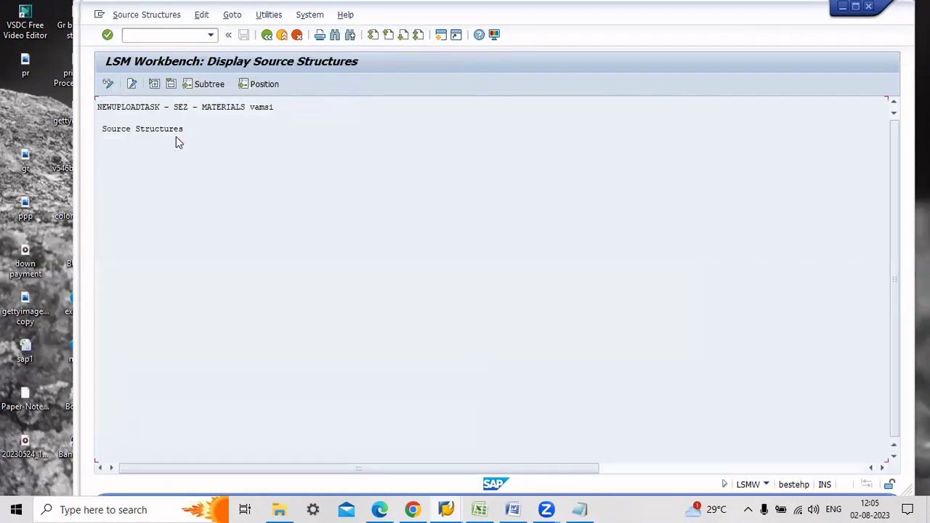
left_click(107, 84)
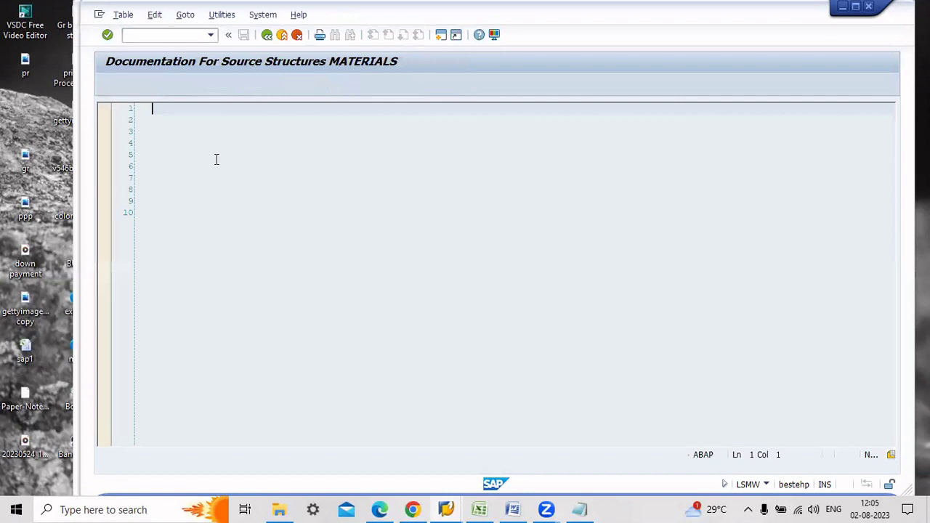
left_click(267, 36)
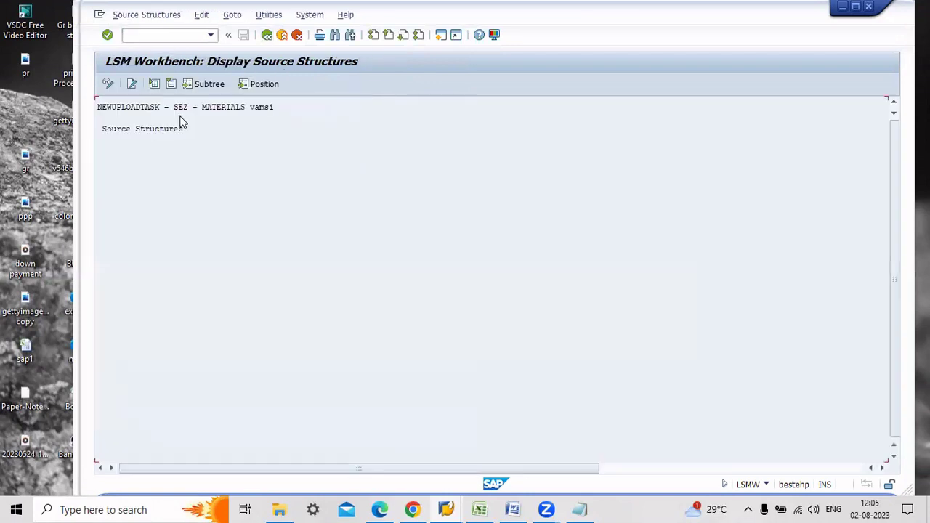
left_click(132, 84)
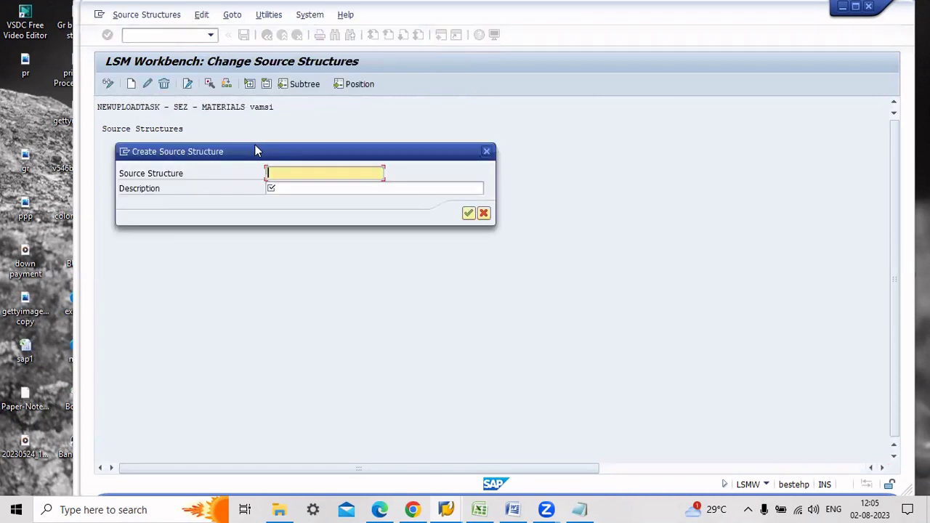
type("intial")
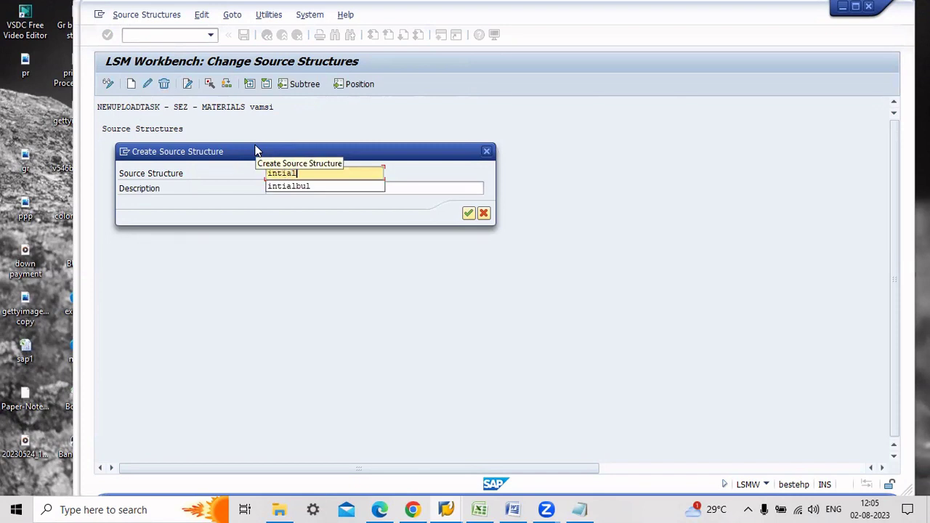
type("stock")
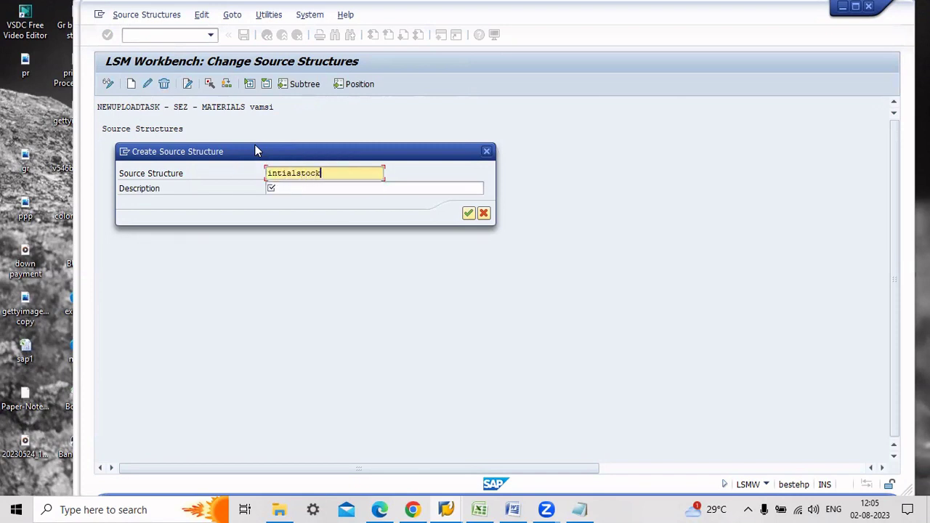
key("Tab")
type("intials")
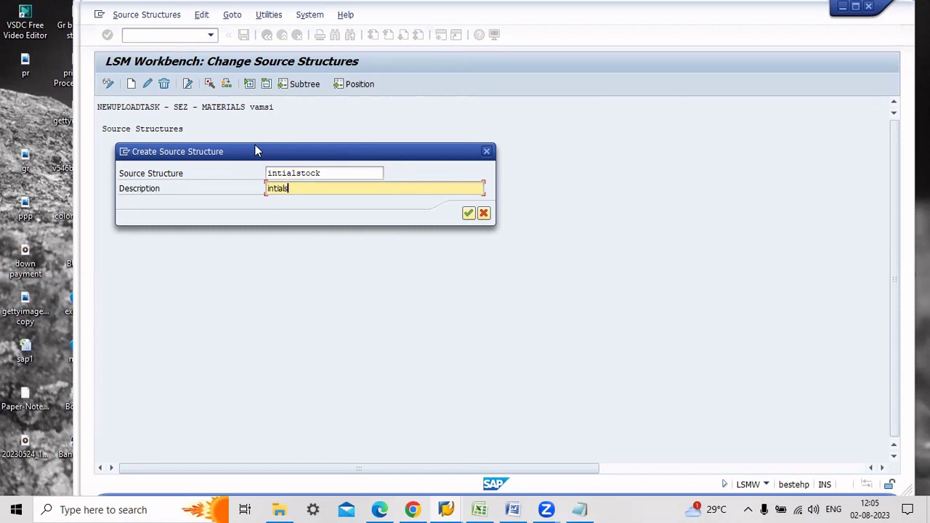
key("BackSpace")
type("stock upload")
key("Return")
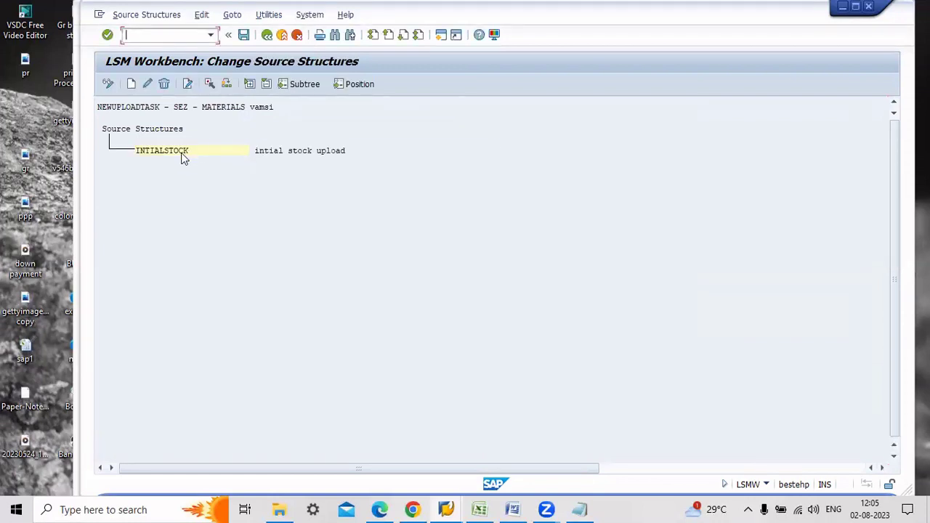
left_click(243, 35)
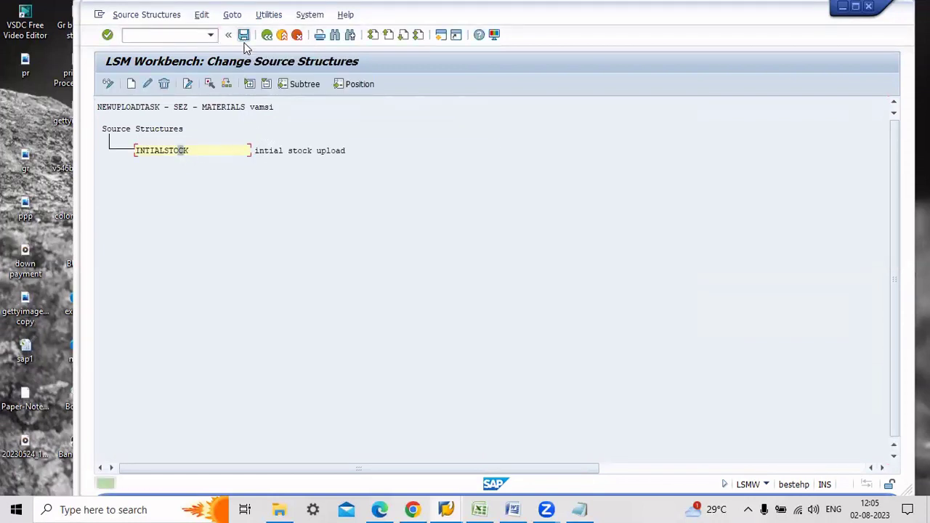
left_click(267, 35)
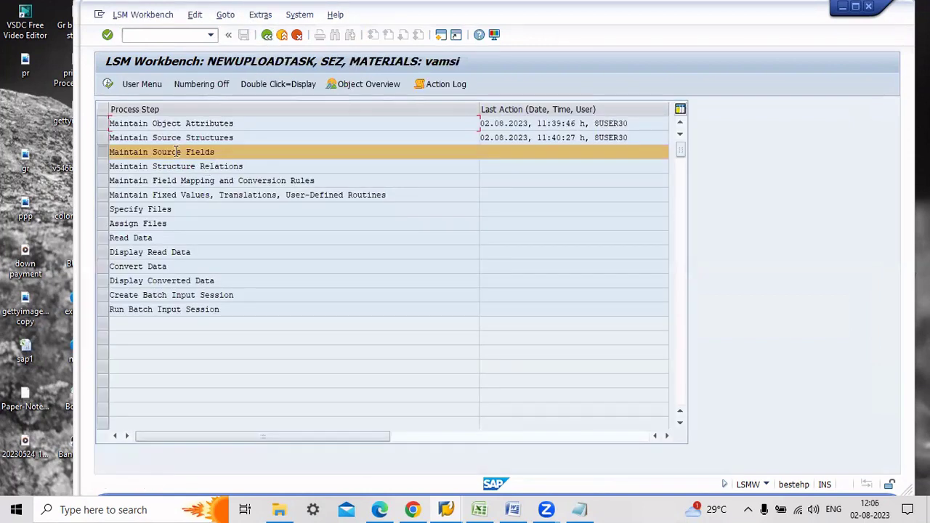
Open Maintain Source Fields in change mode and display the field table of the source structure INTIALSTOCK.
left_click(107, 85)
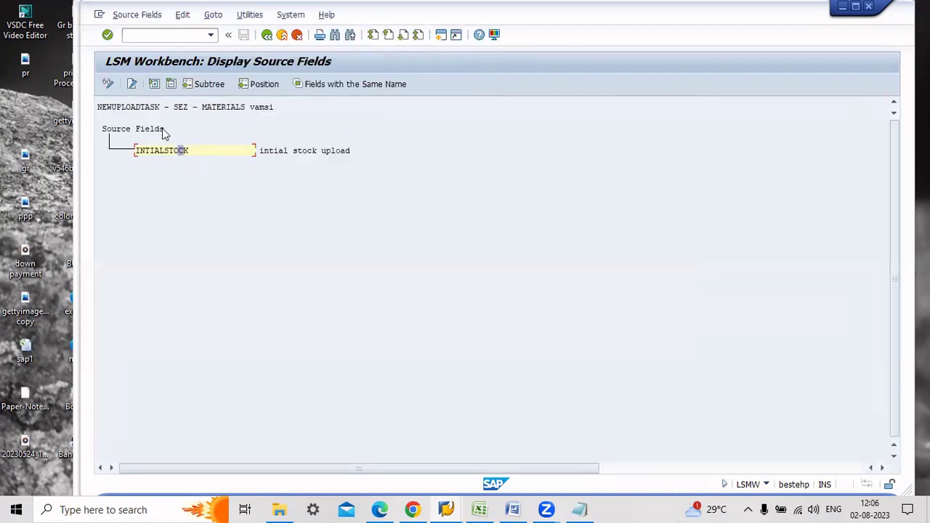
left_click(107, 83)
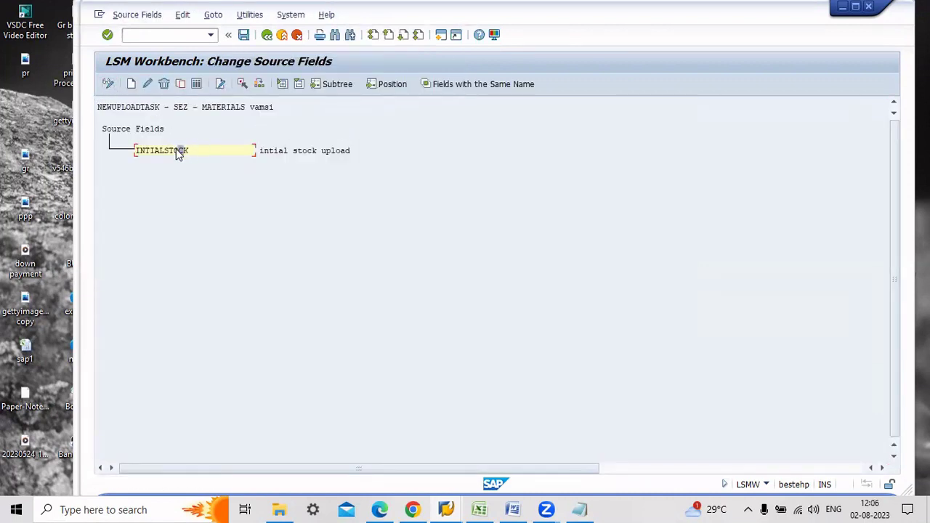
left_click(170, 151)
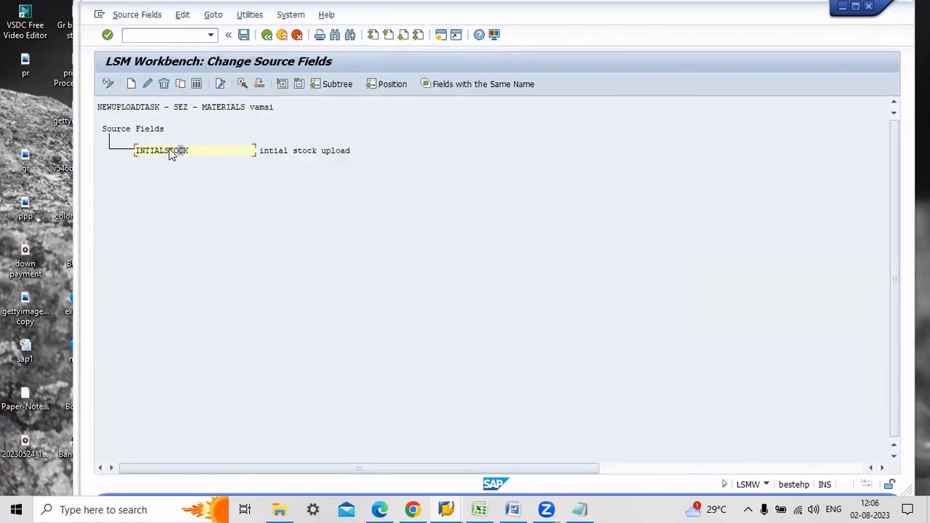
left_click(196, 85)
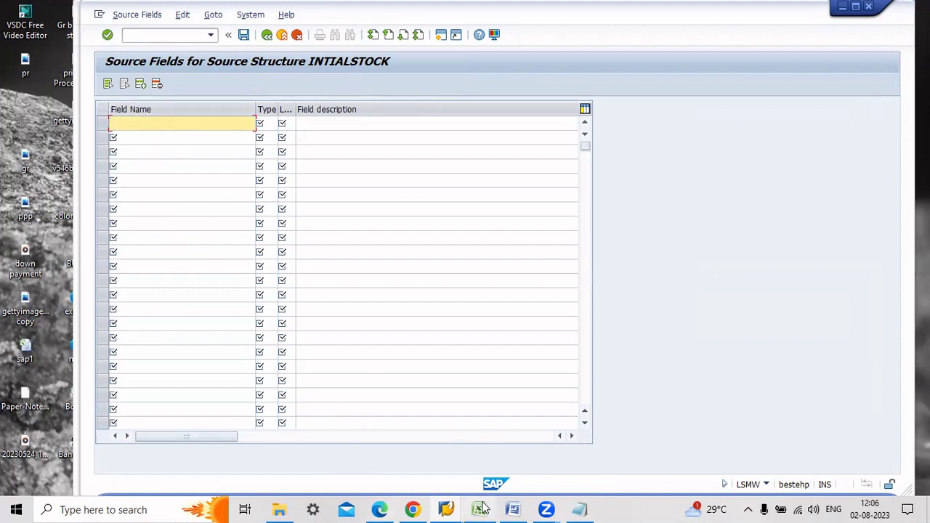
Switch to the MIGO goods issue session and examine the item's material, quantity, movement type, plant and storage location fields.
mouse_move(450, 507)
left_click(478, 445)
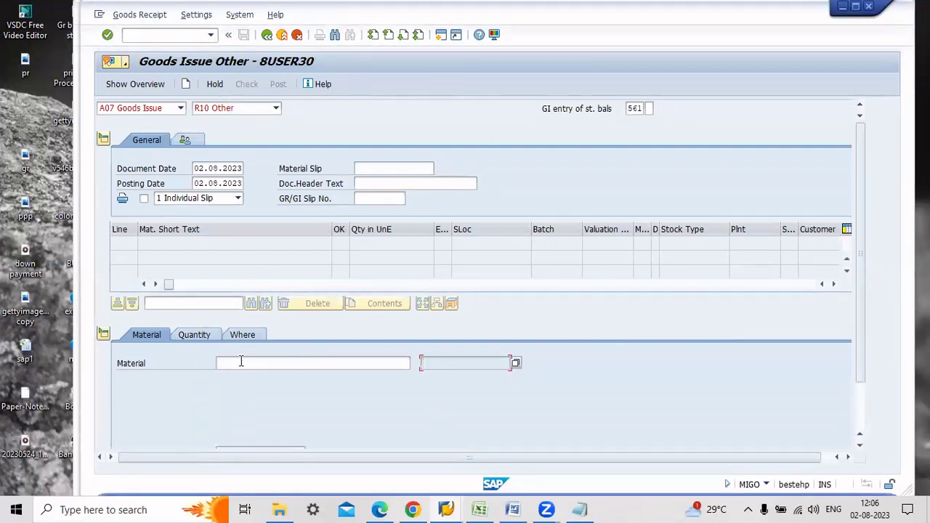
left_click(241, 361)
left_click(195, 335)
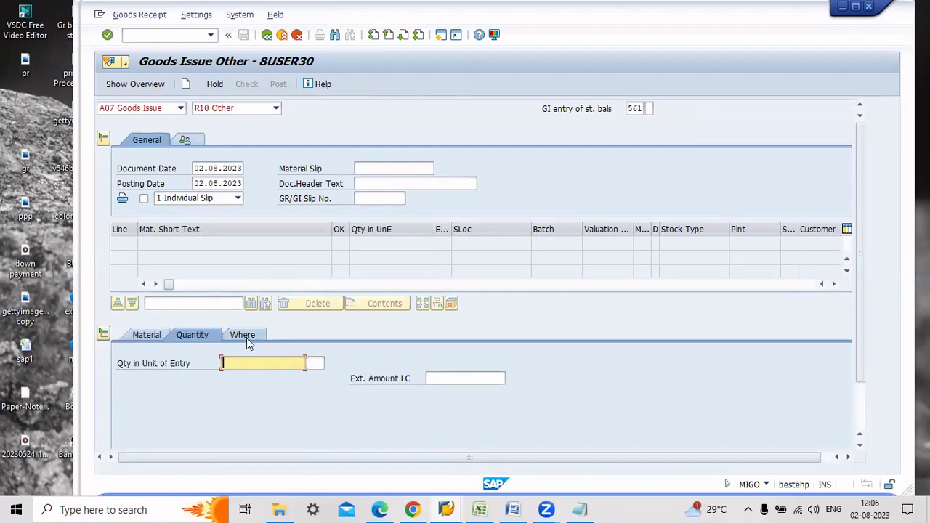
left_click(247, 335)
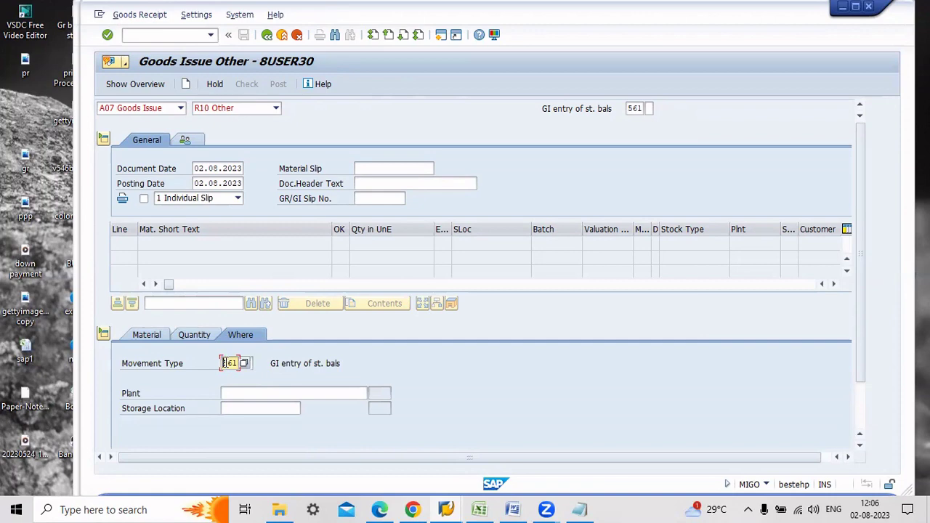
left_click(235, 392)
left_click(243, 409)
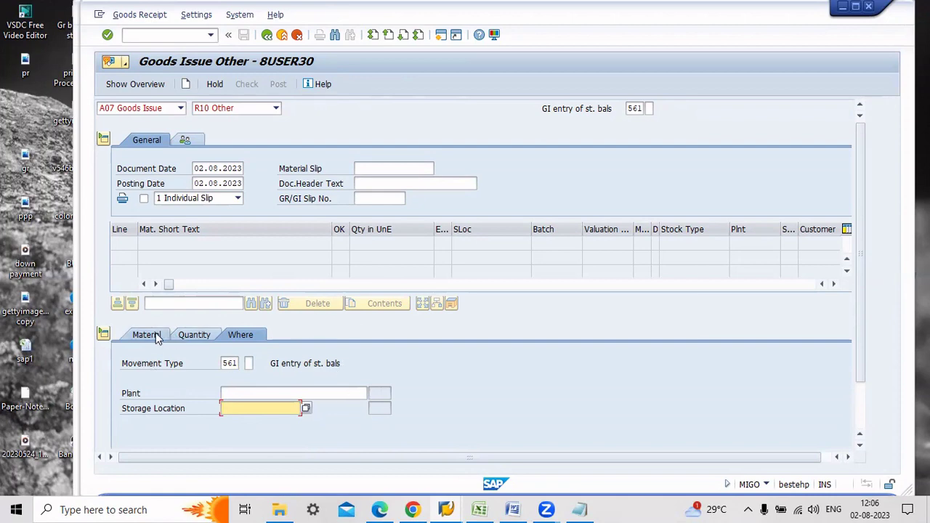
left_click(270, 408)
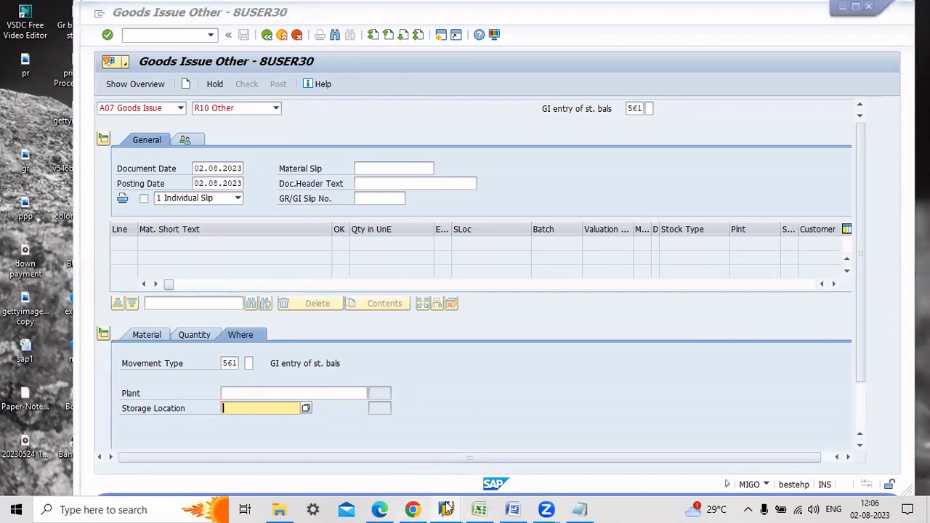
Switch to the SE11 session showing table MARA and copy the material number's field name MATNR.
mouse_move(451, 509)
left_click(605, 429)
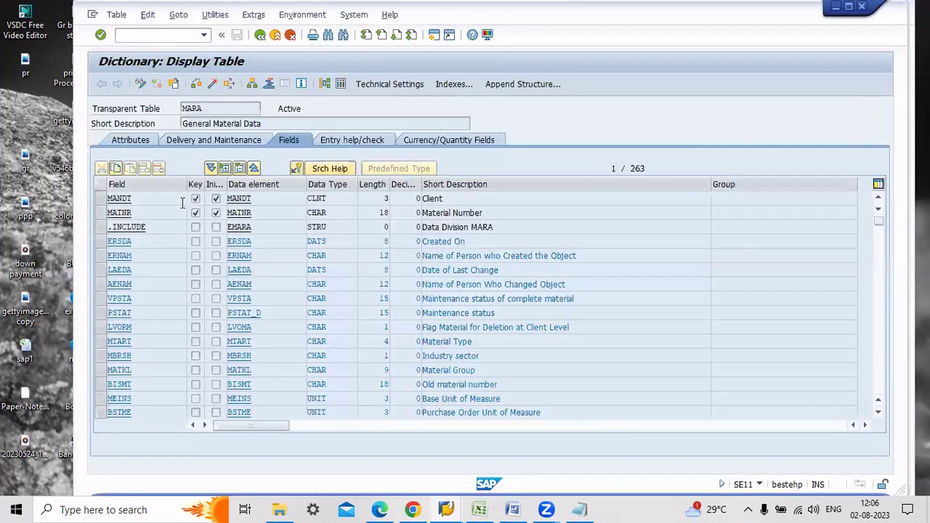
double_click(207, 107)
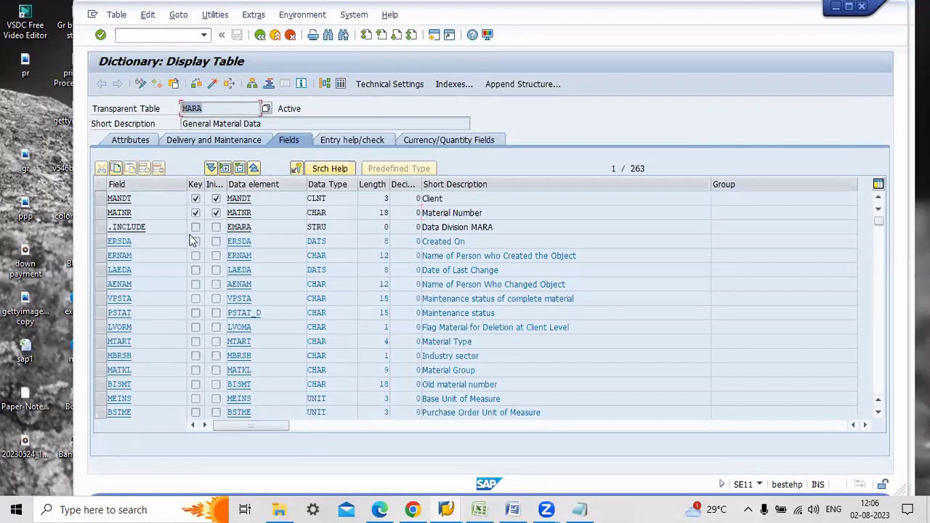
left_click_drag(142, 210, 98, 212)
key("ctrl+c")
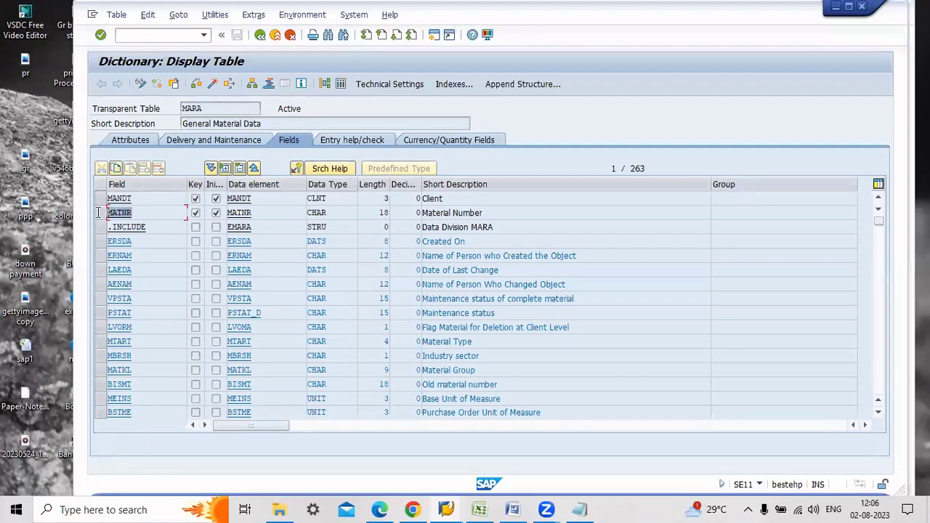
left_click(102, 212)
Return to the INTIALSTOCK source fields and add the copied field MATNR with type C and length 18.
left_click(446, 508)
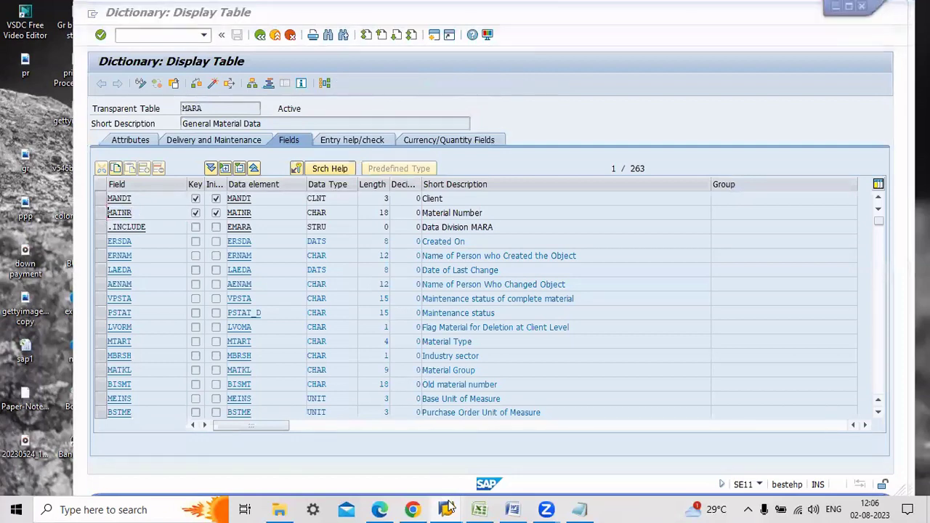
left_click(392, 458)
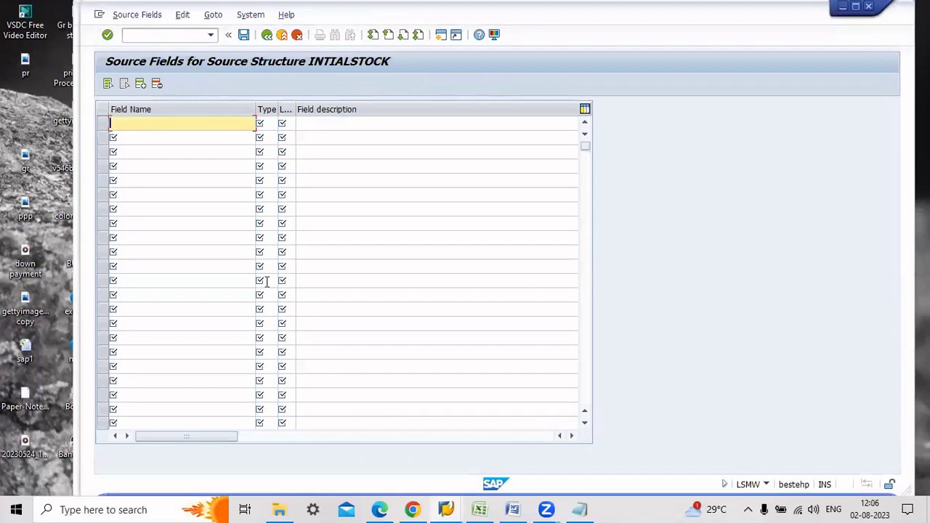
key("ctrl+v")
key("Tab")
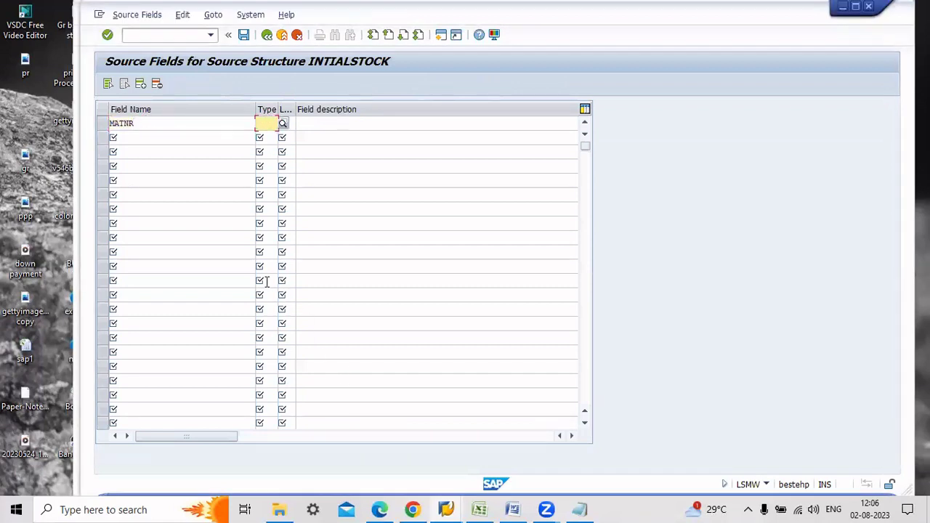
type("c")
key("Tab")
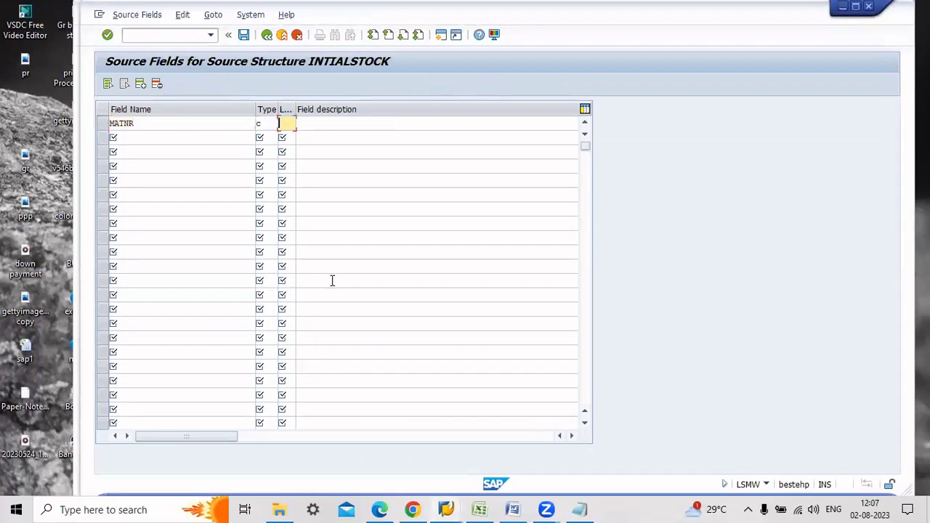
type("18")
key("Return")
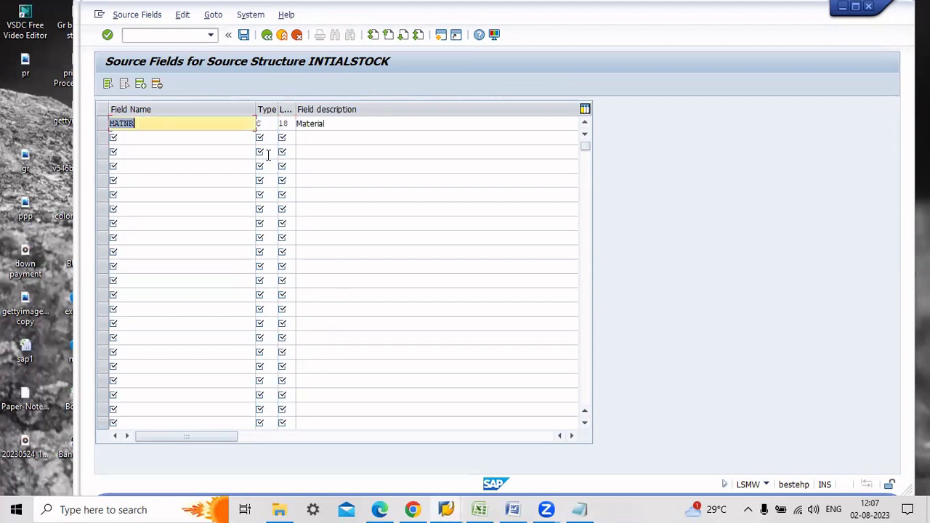
In the MIGO session, copy the field name ERFMG from the technical information of Qty in Unit of Entry and close the help.
left_click(196, 137)
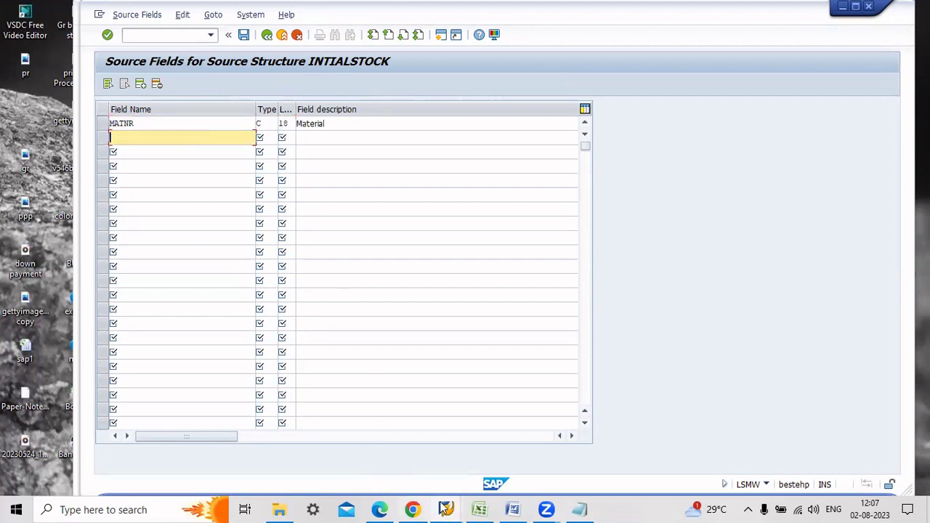
mouse_move(452, 507)
left_click(461, 458)
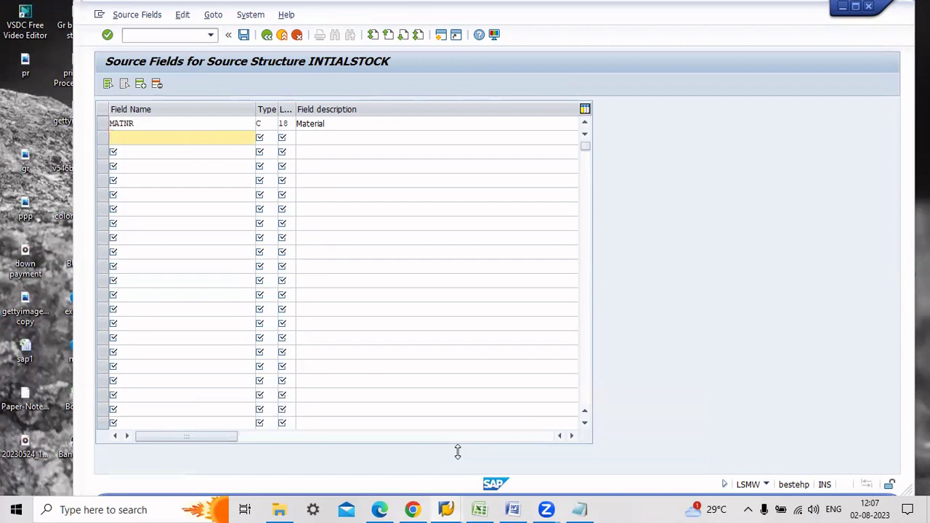
left_click(196, 335)
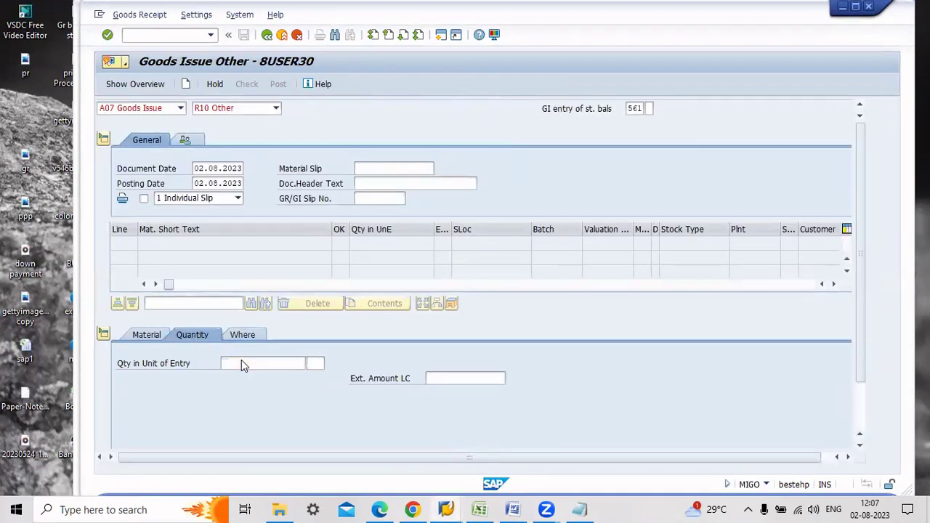
key("F1")
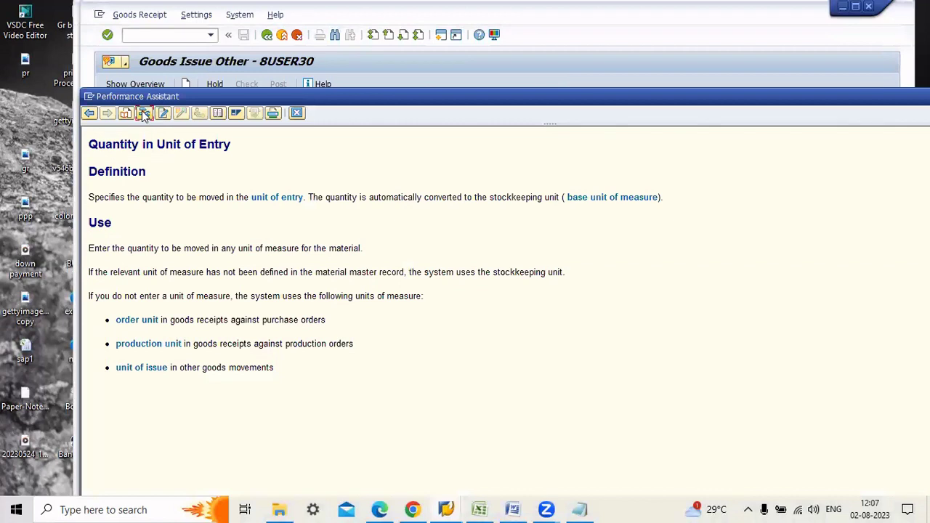
key("Escape")
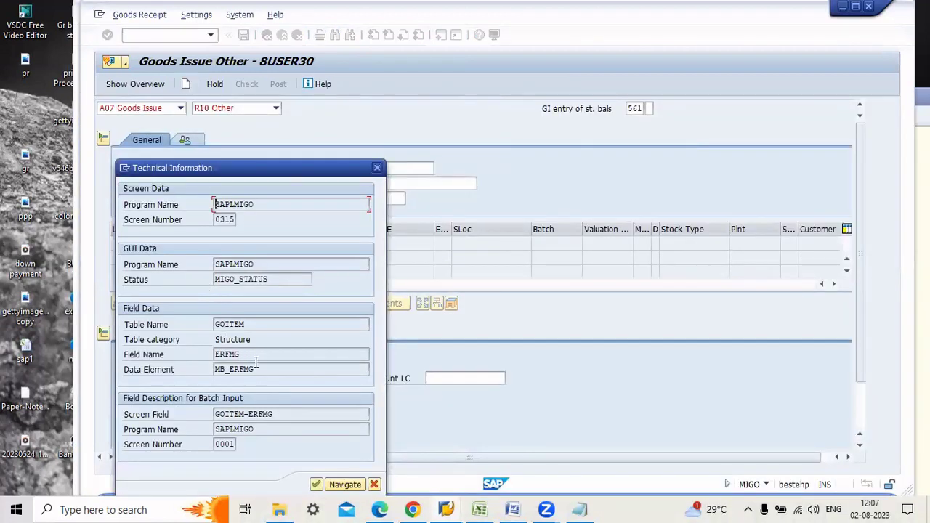
left_click_drag(254, 355, 193, 349)
left_click(192, 349)
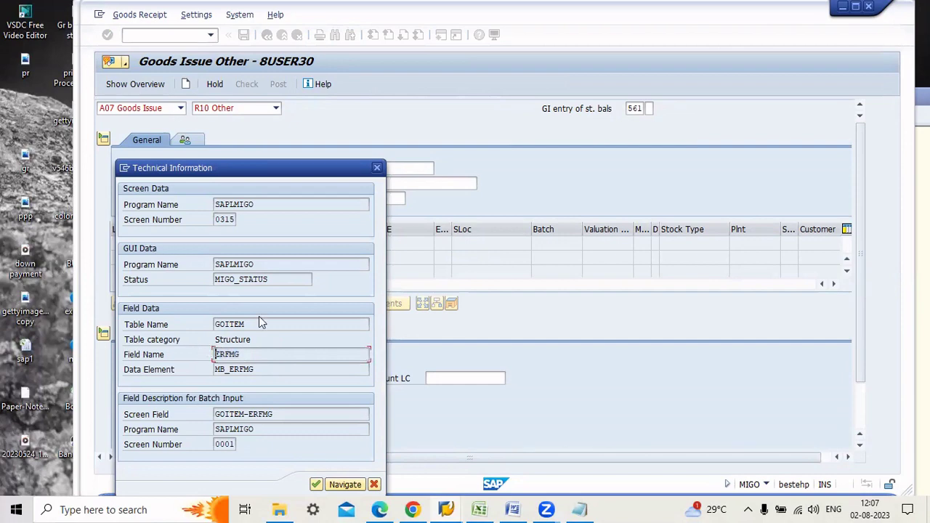
left_click(377, 168)
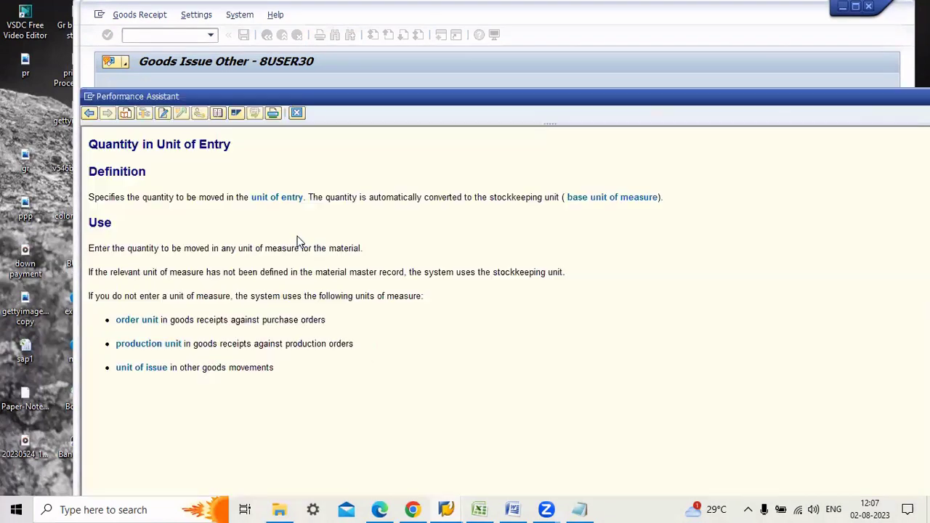
left_click(380, 71)
Add the source field ERFMG to INTIALSTOCK in the LSMW session with type C and length 13.
left_click(445, 509)
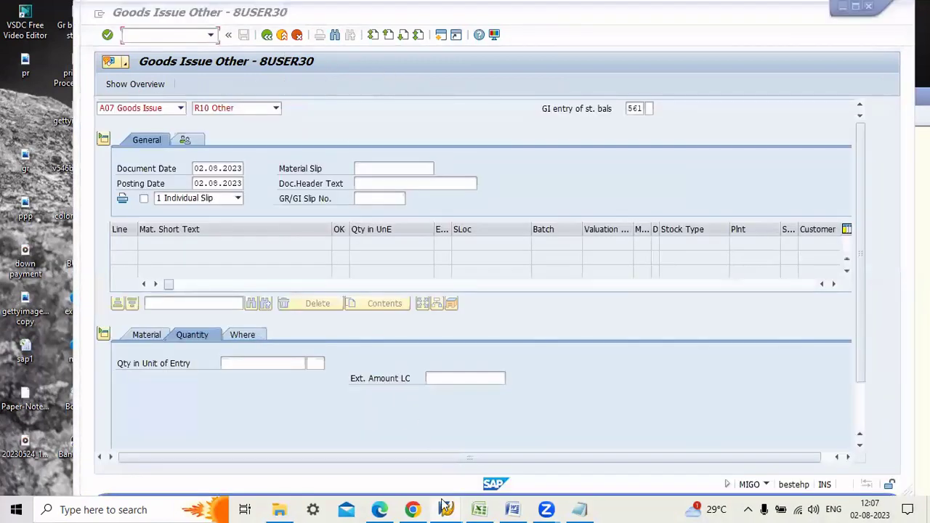
left_click(270, 433)
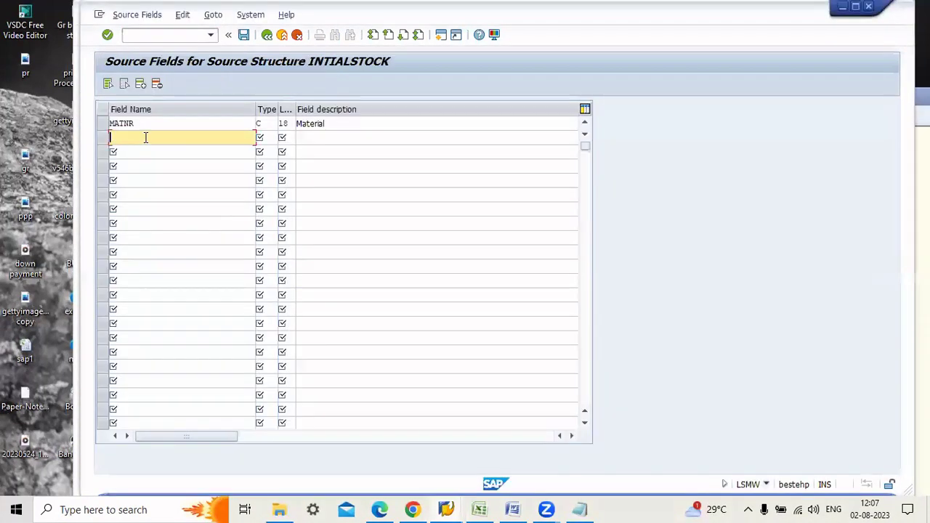
type("ERFMG")
left_click(263, 139)
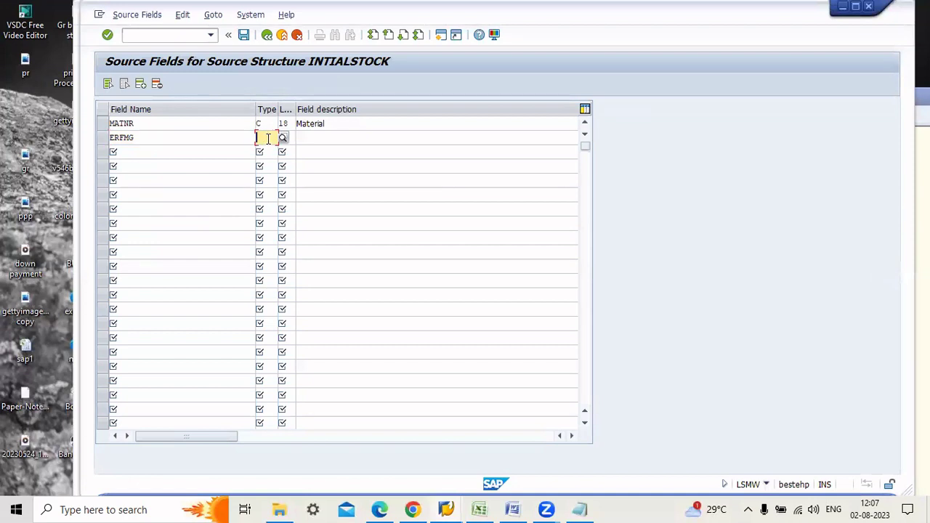
type("C")
key("Tab")
type("13")
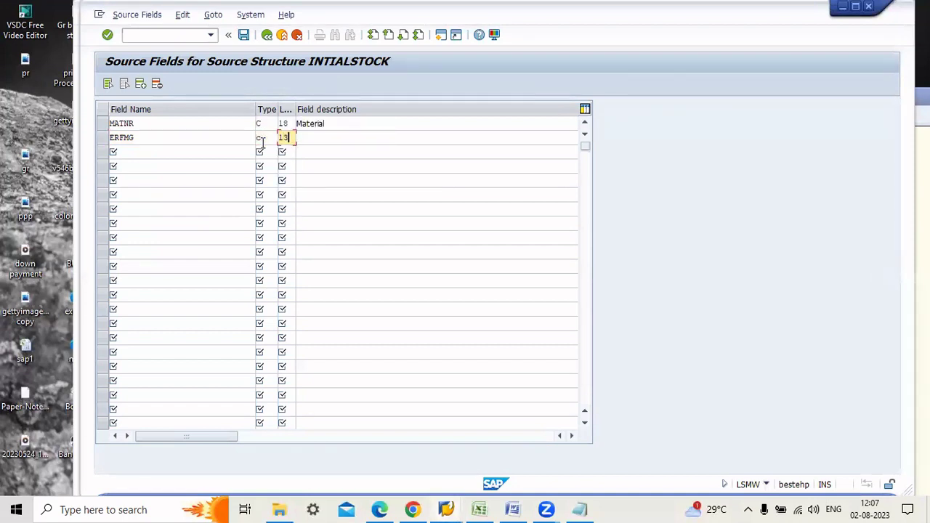
key("Return")
Add the source field WERKS with type C, length 4 and the description "plant".
left_click(189, 152)
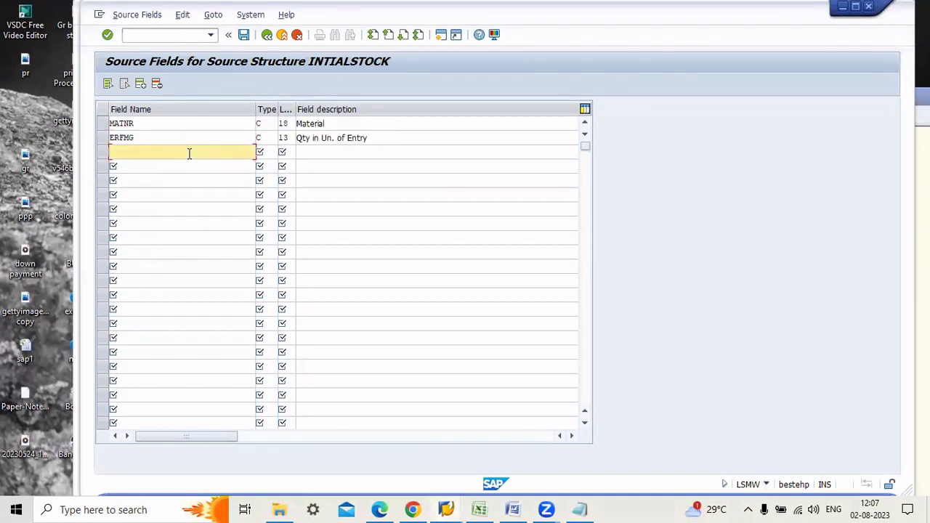
type("Werks")
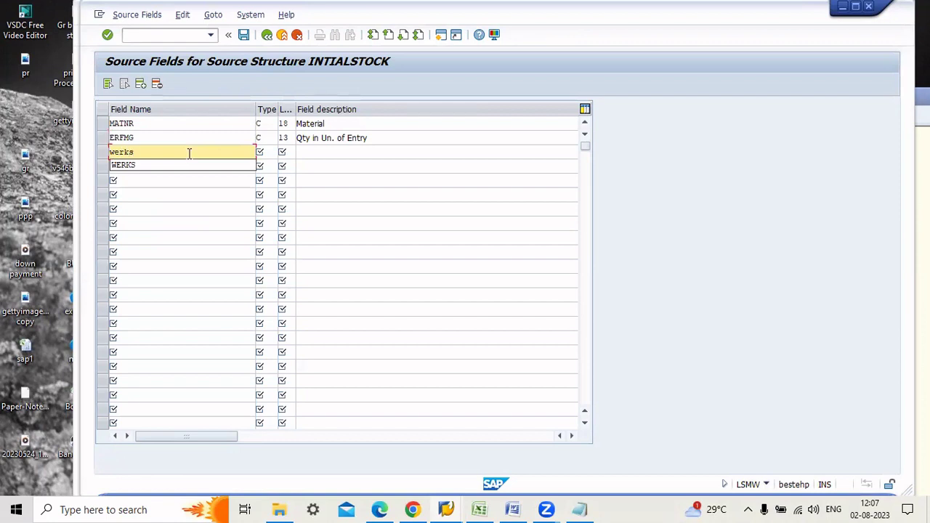
key("Tab")
type("c")
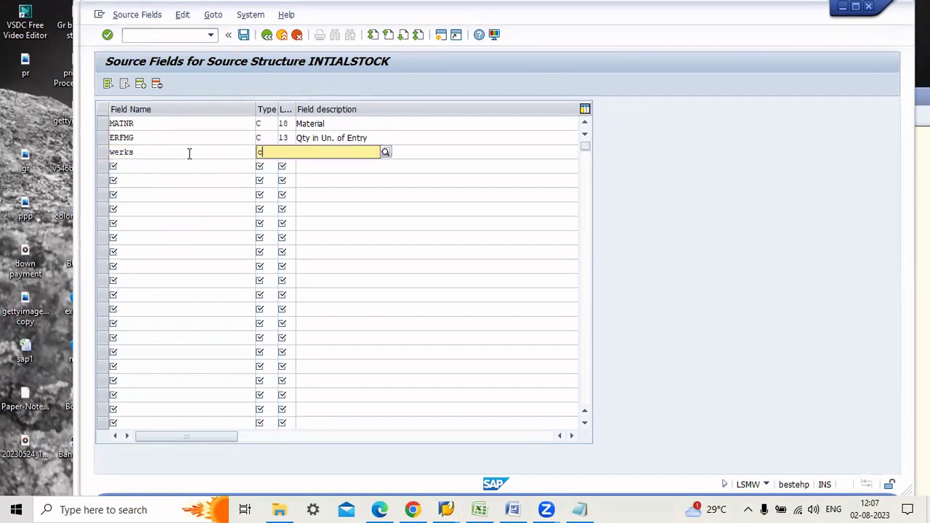
key("Tab")
type("4")
key("Tab")
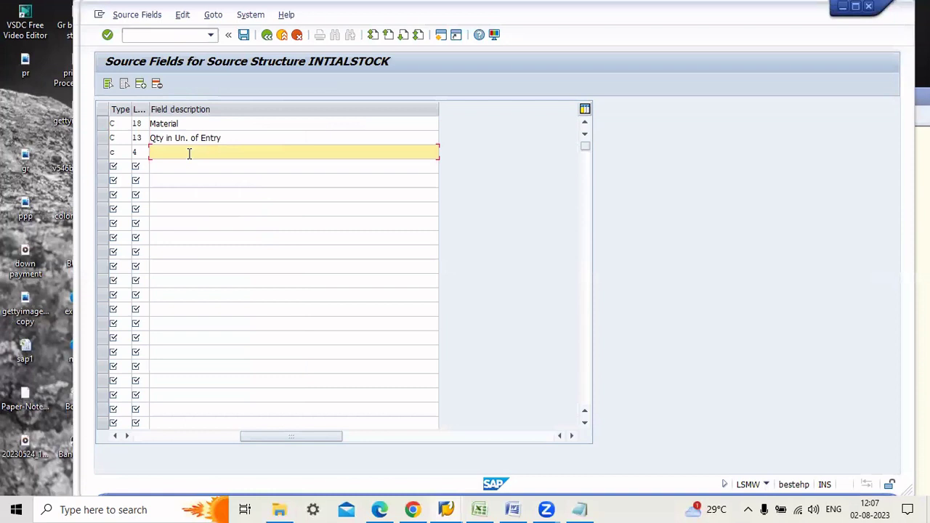
type("plant")
key("Return")
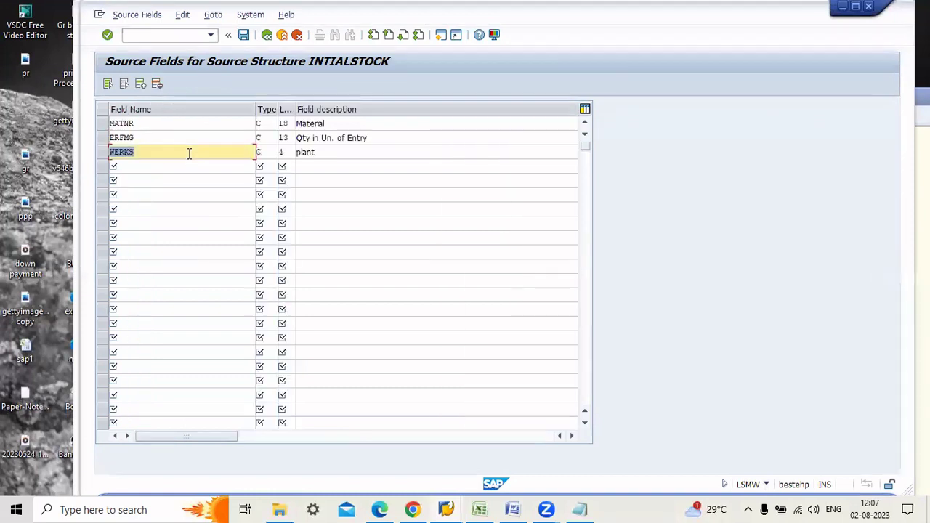
Add the source field LGORT with type C, length 4 and the description "storage location".
left_click(189, 169)
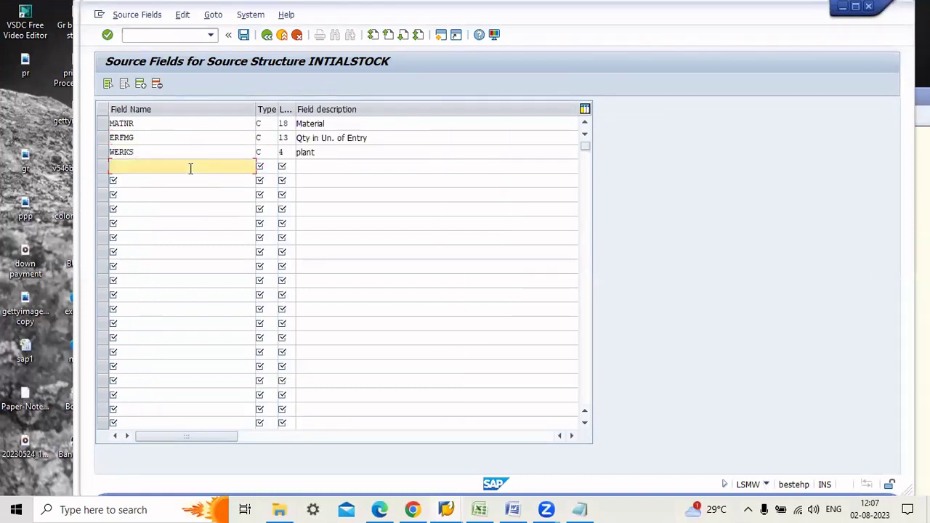
type("L")
left_click(170, 183)
left_click(269, 167)
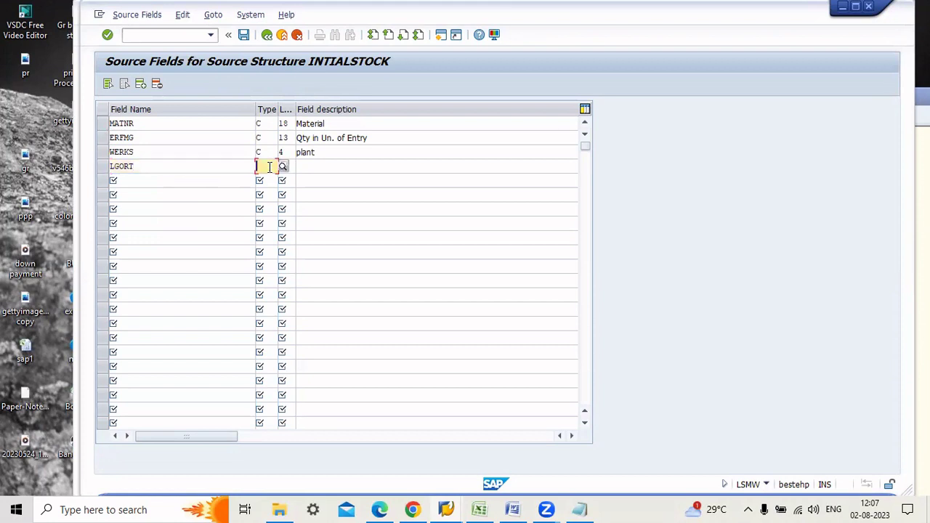
type("c")
left_click(288, 166)
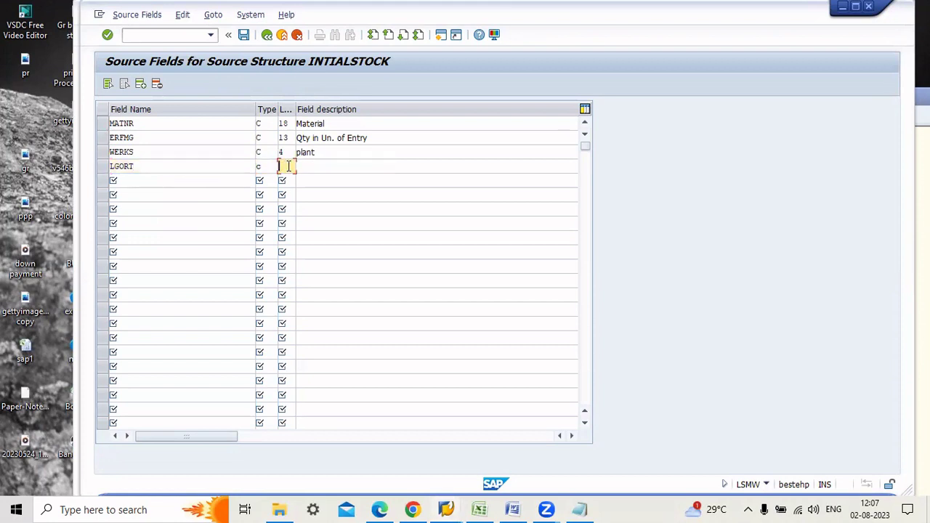
type("4")
key("Return")
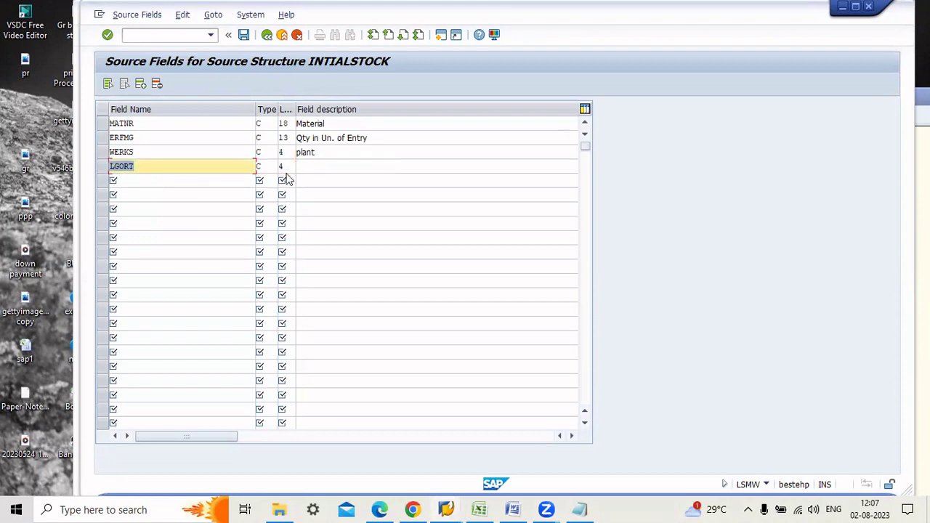
left_click(310, 166)
type("st")
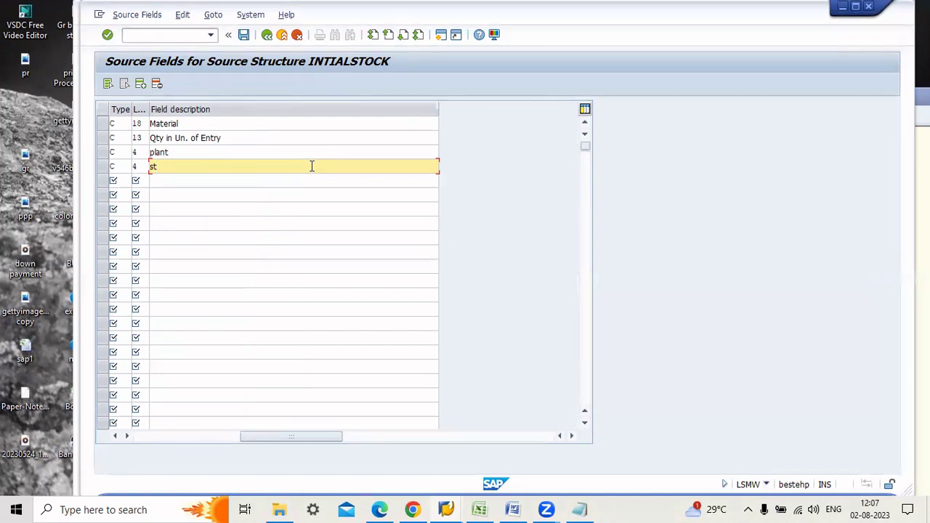
type("orage location")
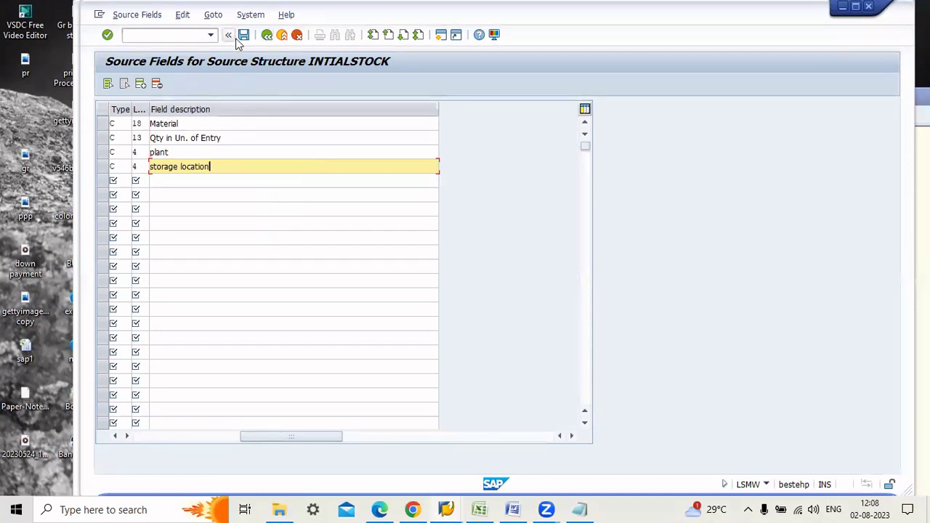
Leave the source fields of INTIALSTOCK, saving the changes, and return to the LSMW process step list.
left_click(265, 35)
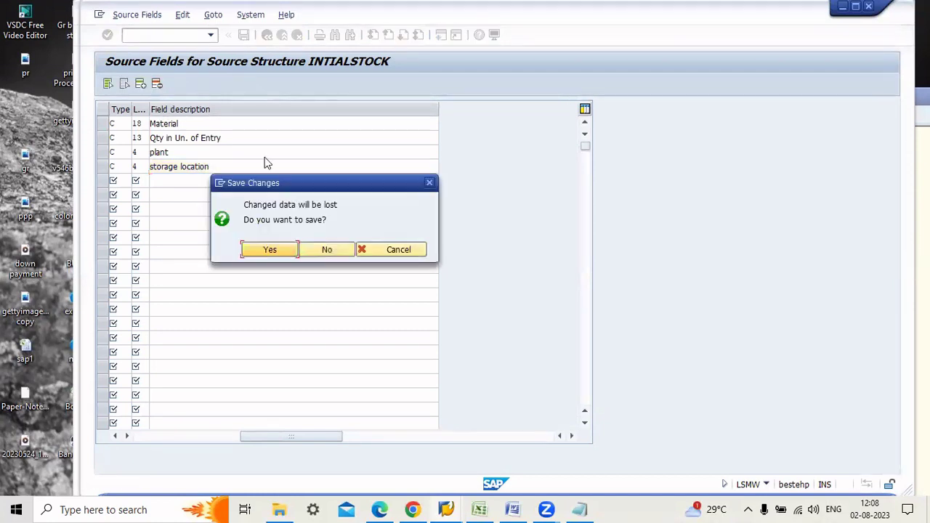
left_click(271, 250)
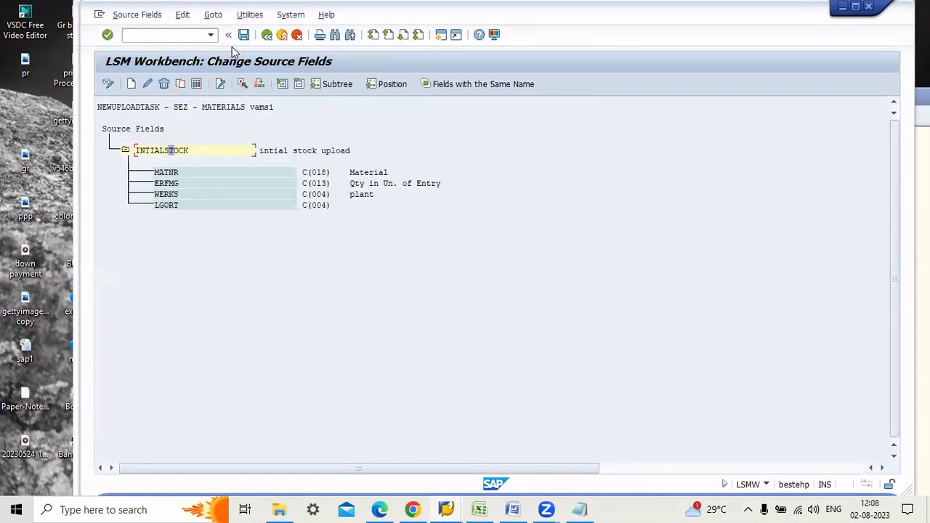
left_click(266, 37)
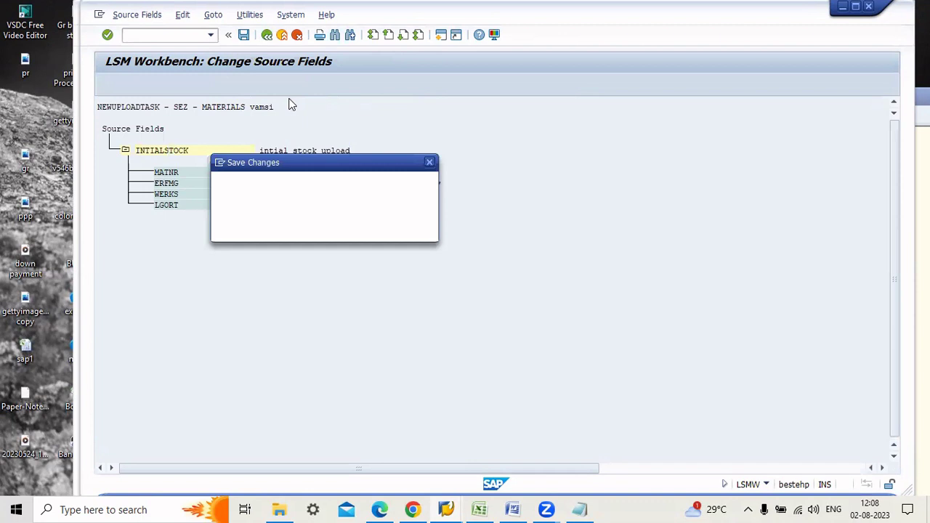
left_click(269, 230)
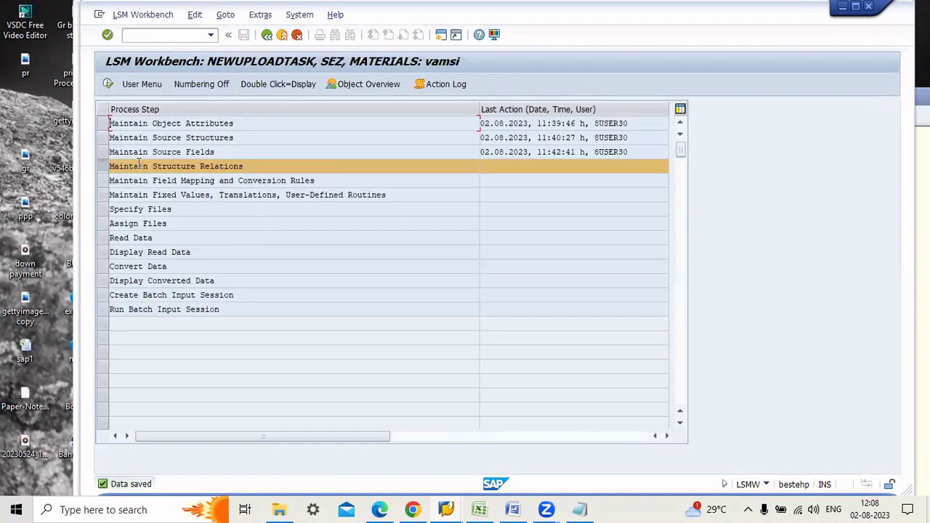
Check the structure relation between BMSEG and INTIALSTOCK, and return to the process step list.
double_click(209, 166)
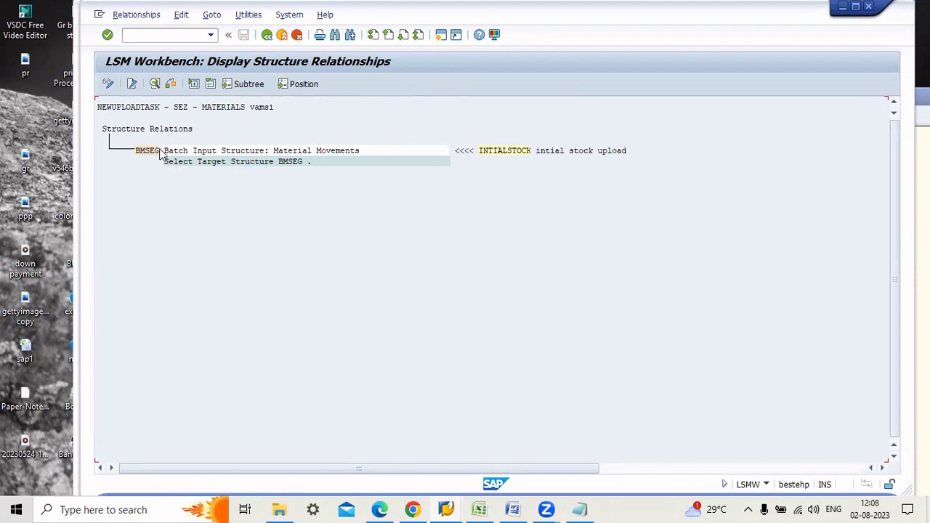
left_click(161, 151)
left_click(267, 36)
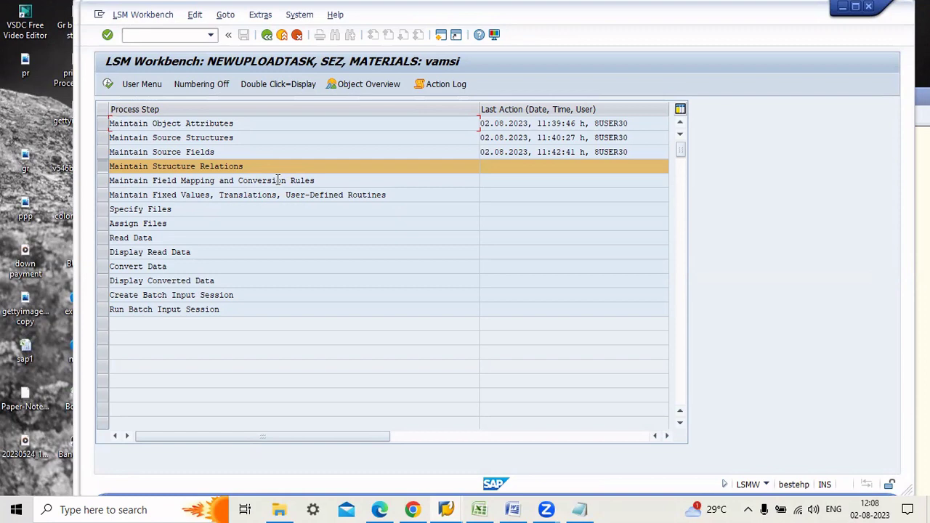
Open the field mapping and conversion rules in change mode and assign source field MATNR to the BMSEG Material Number field.
double_click(280, 180)
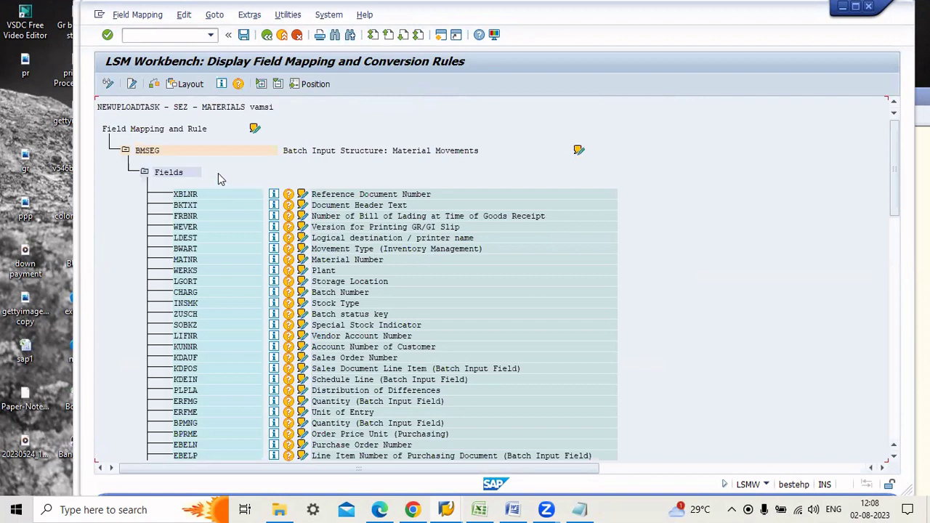
left_click(109, 85)
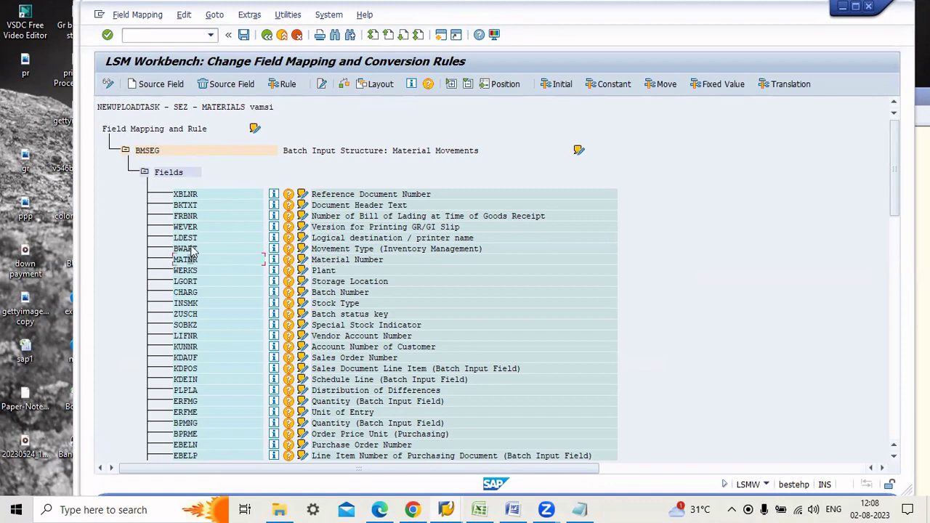
left_click(154, 84)
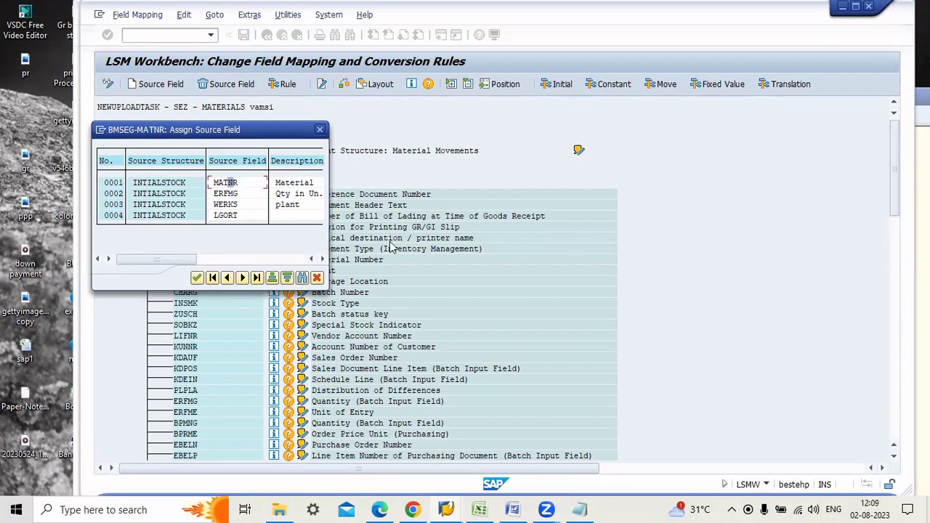
left_click(197, 278)
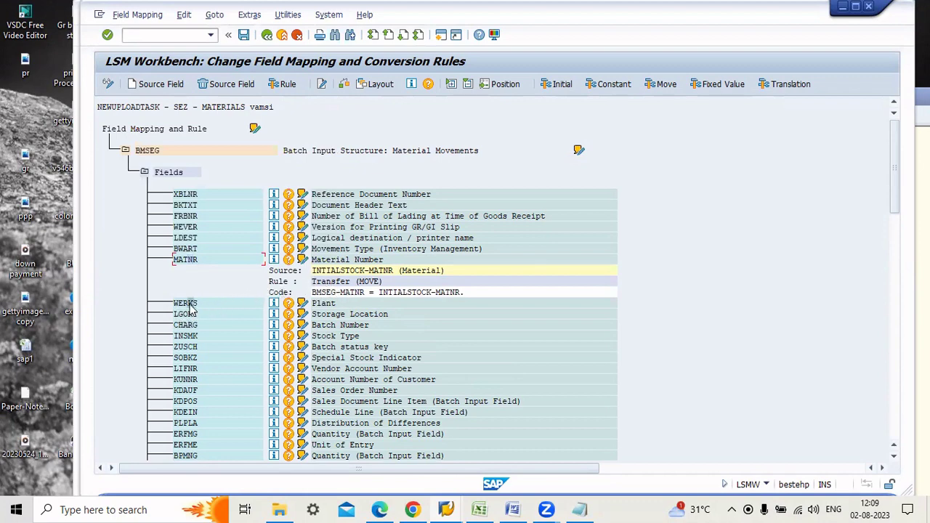
Assign source field WERKS to the BMSEG Plant field and source field LGORT to the Storage Location field.
left_click(169, 86)
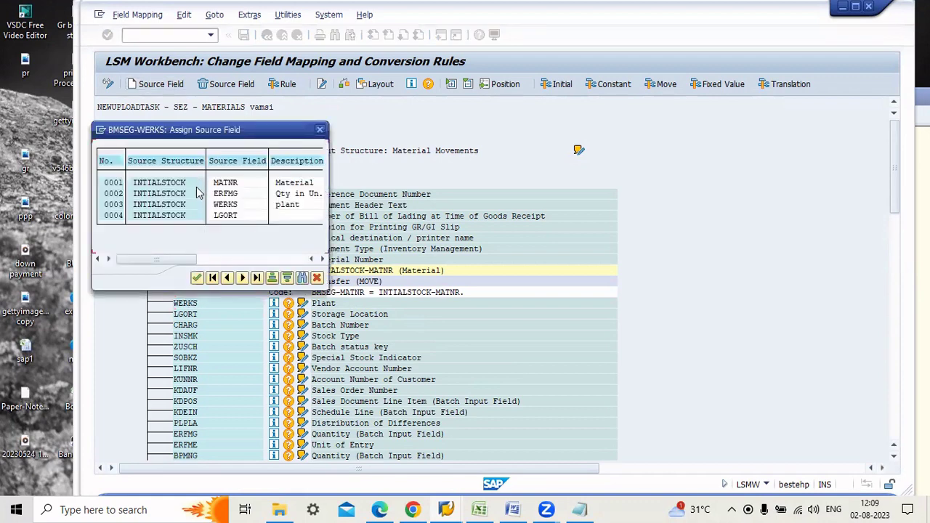
left_click(197, 279)
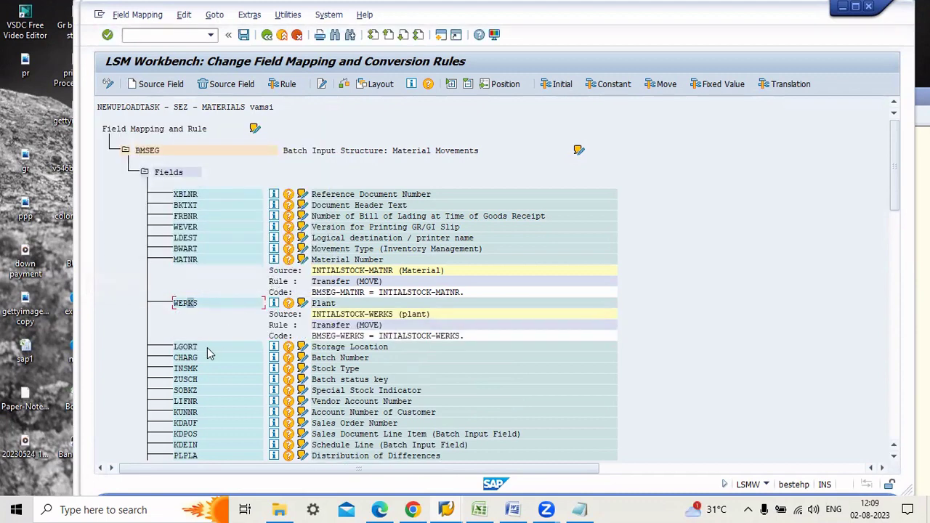
left_click(210, 347)
left_click(161, 84)
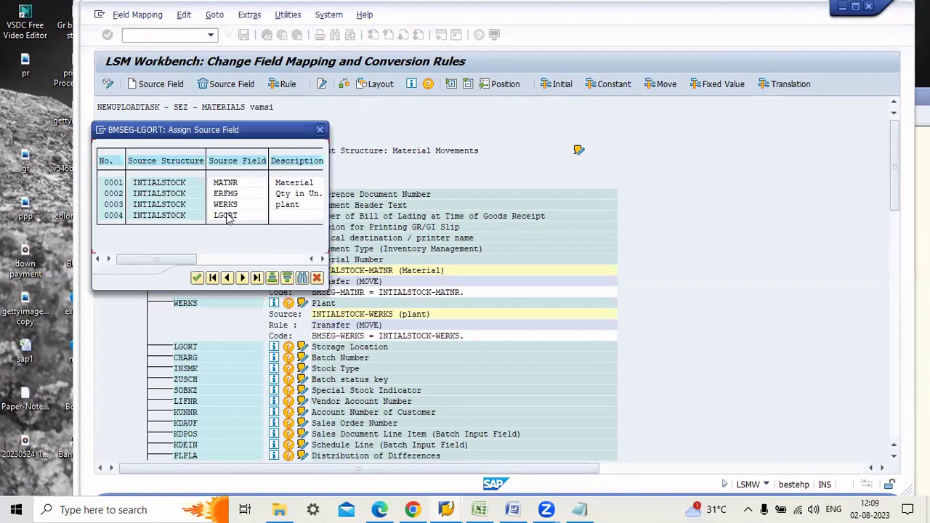
left_click(223, 216)
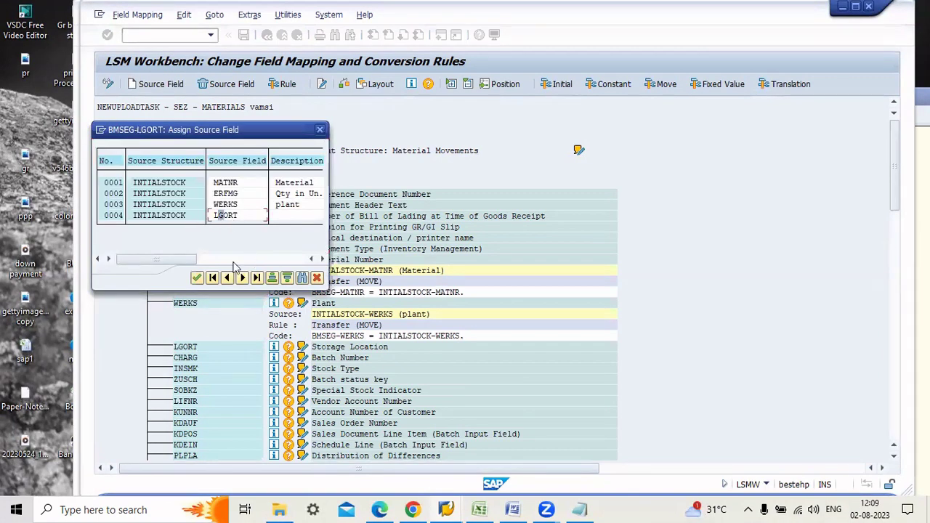
left_click(197, 277)
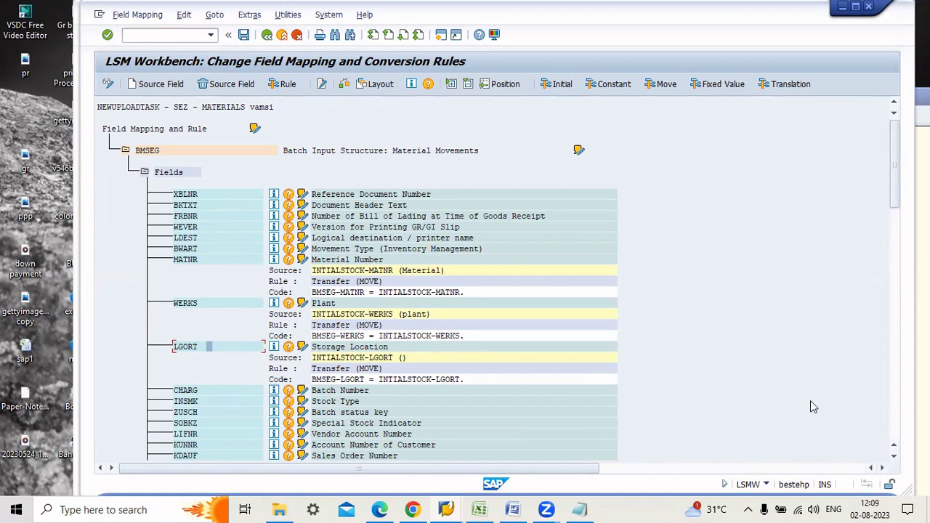
Assign source field ERFMG to the BMSEG quantity field ERFMG.
left_click(893, 458)
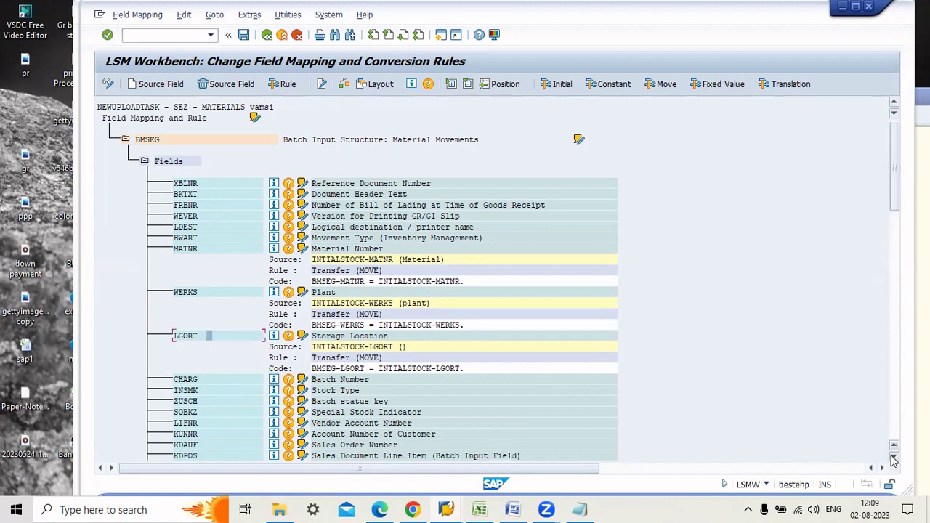
left_click(893, 458)
left_click(893, 458)
left_click(892, 457)
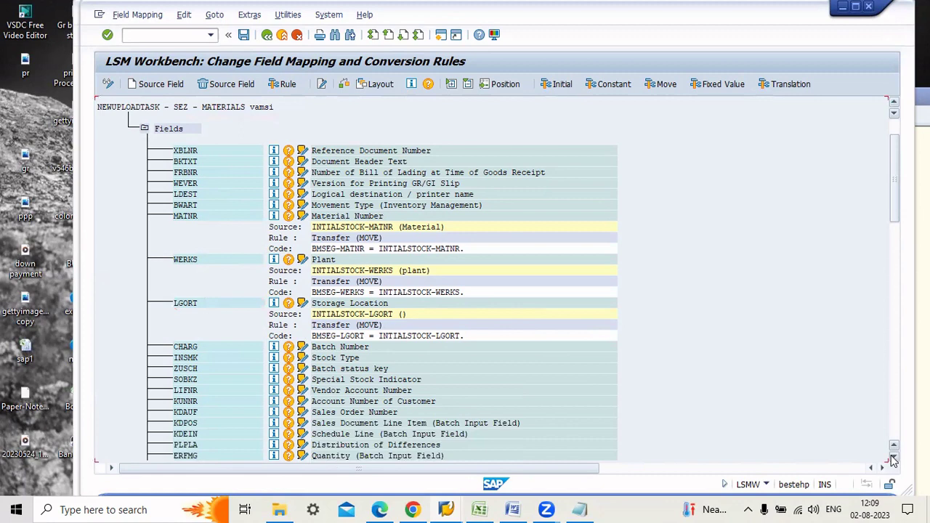
left_click(893, 458)
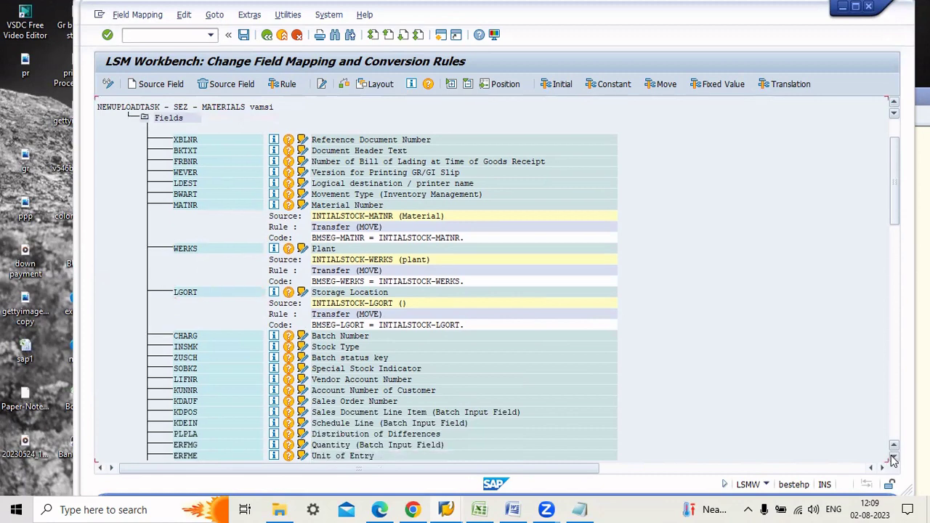
left_click(893, 457)
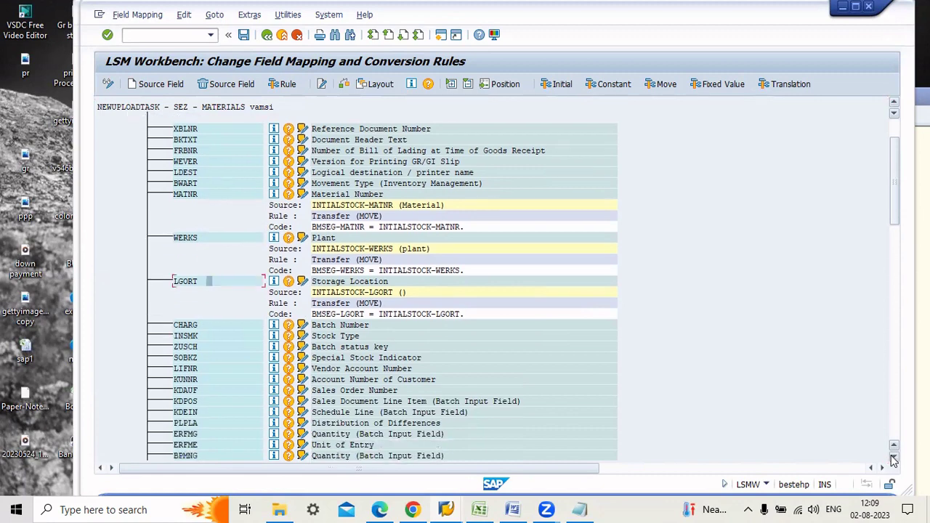
left_click(187, 434)
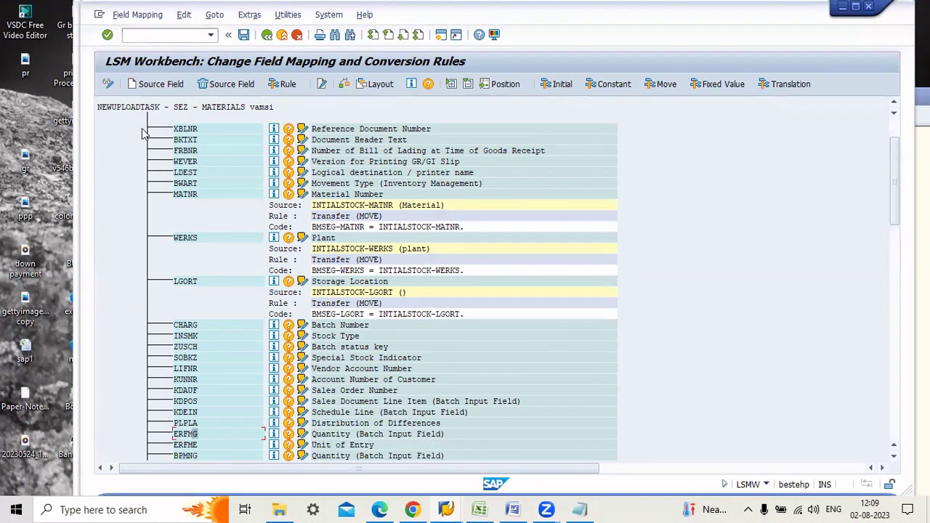
left_click(158, 85)
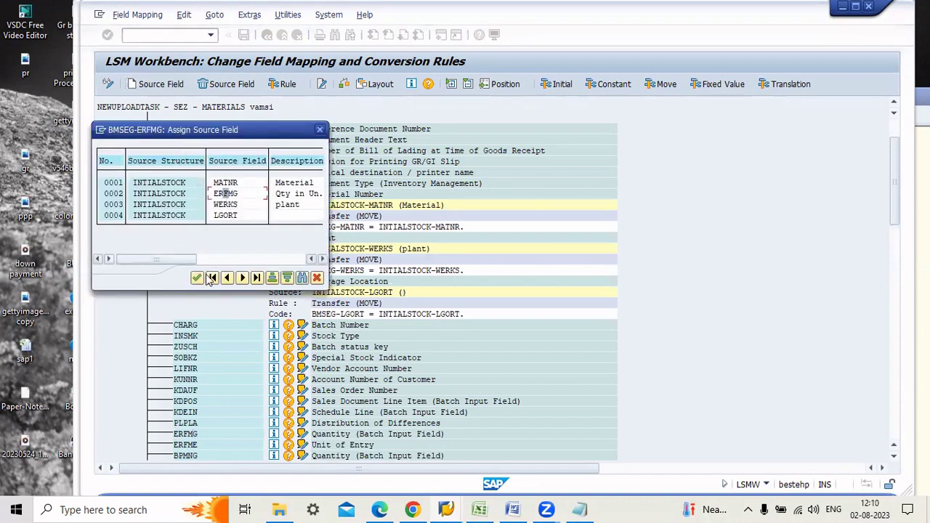
left_click(197, 278)
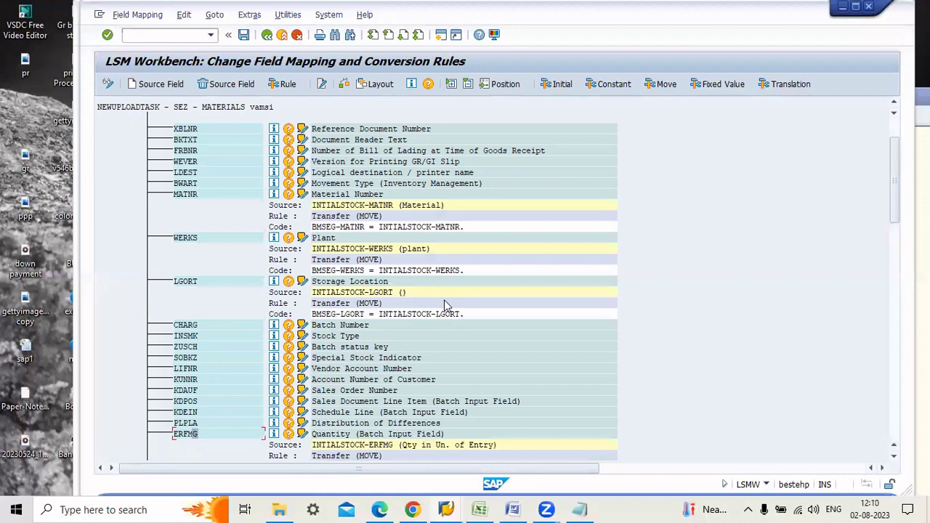
Give the movement type field BWART a Constant rule with the value 561.
left_click(894, 446)
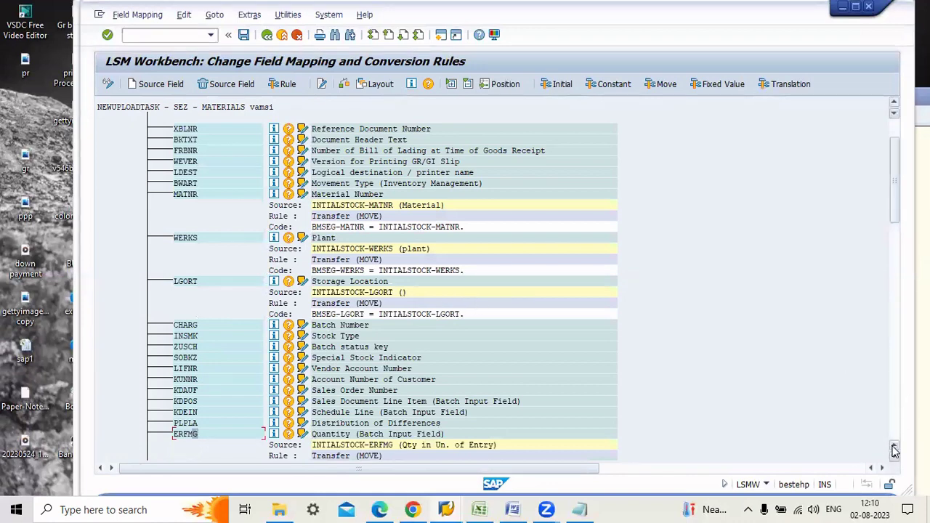
scroll(534, 329, "up", 3)
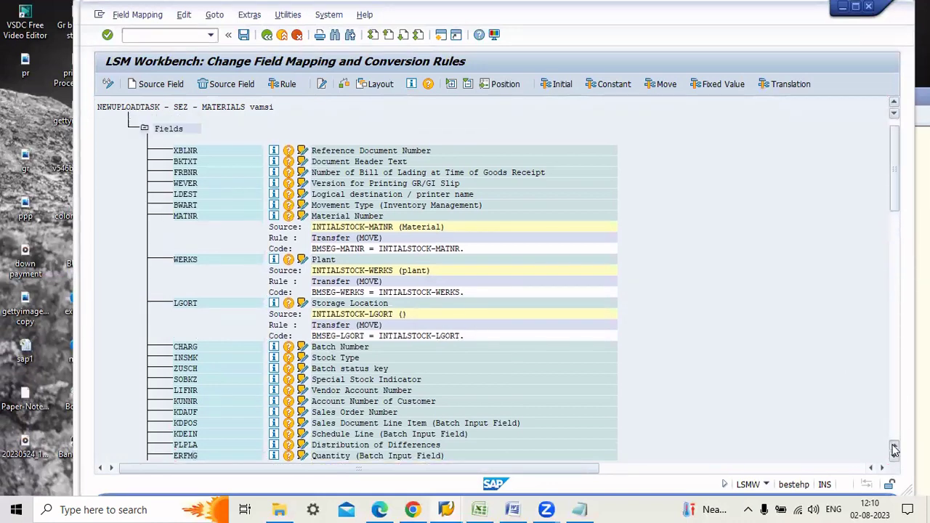
scroll(501, 312, "up", 1)
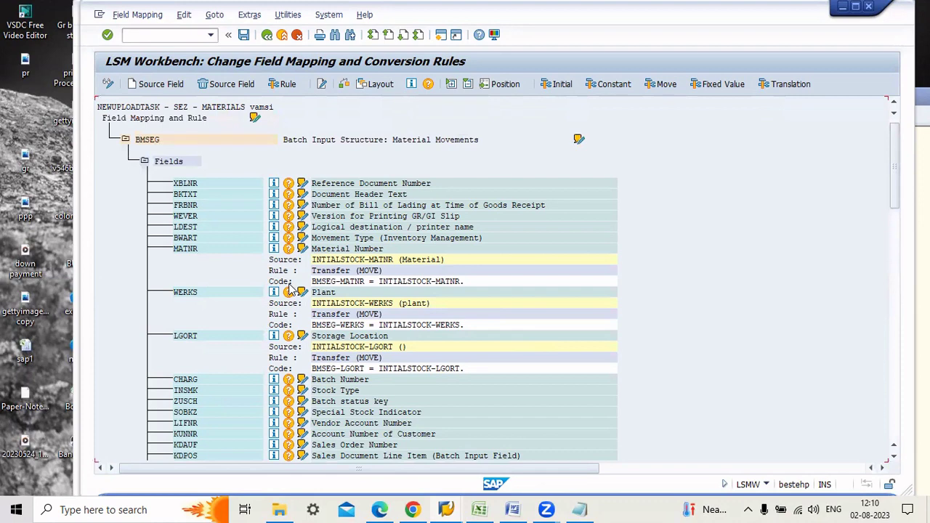
left_click(184, 238)
left_click(284, 86)
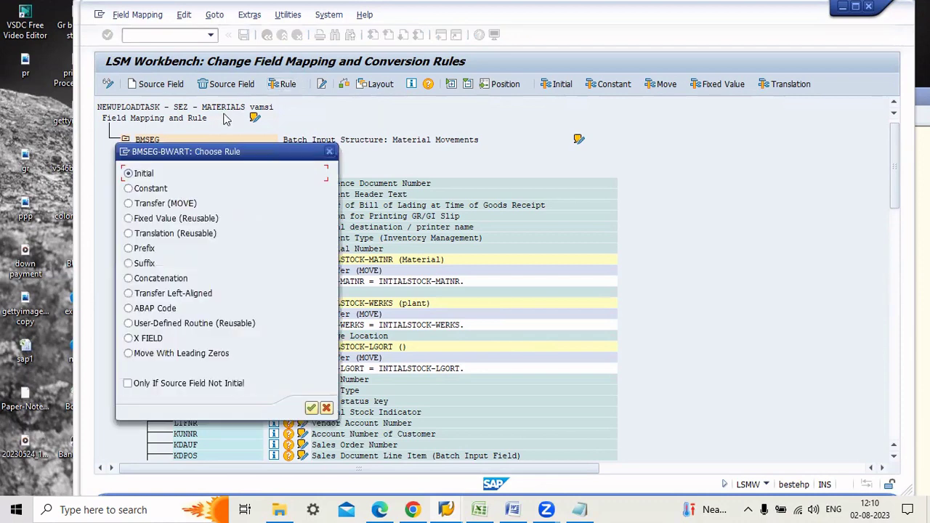
left_click(154, 192)
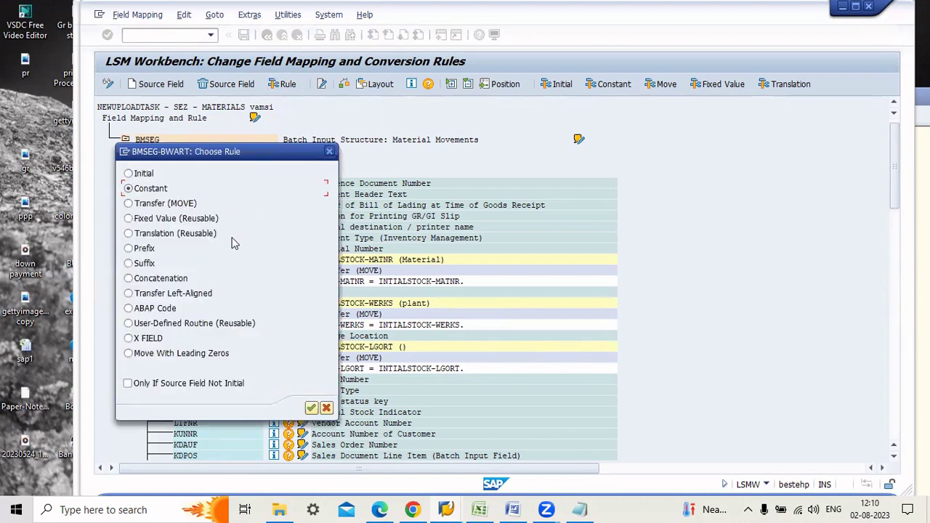
left_click(311, 409)
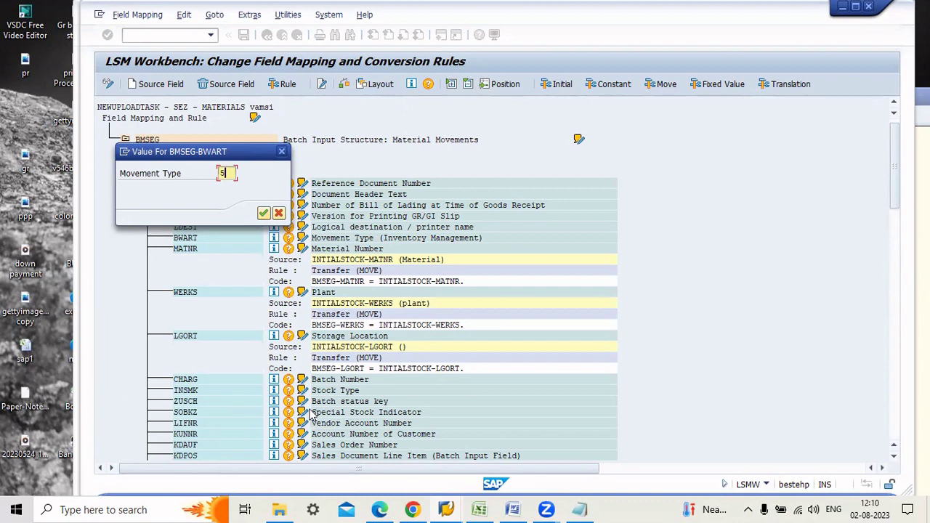
type("561")
key("Return")
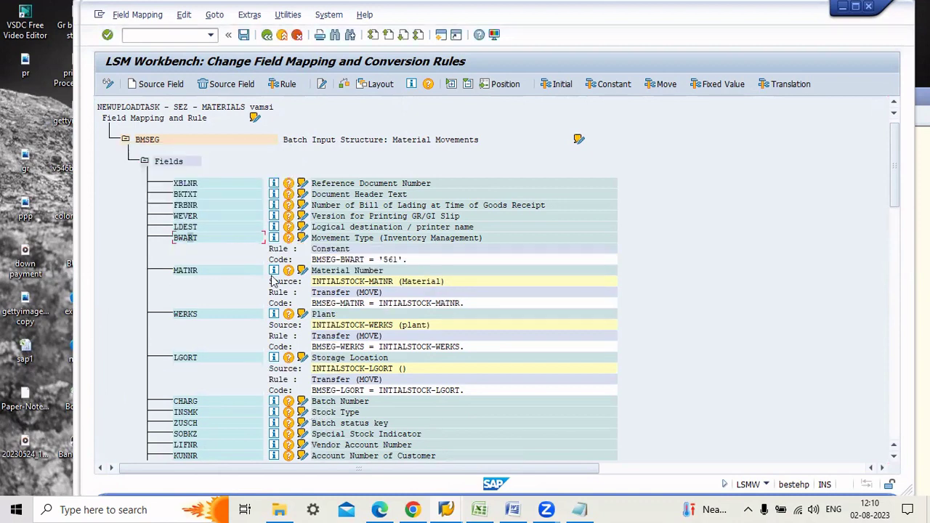
Save the field mapping and conversion rules, and look at the Fixed Values, Translations, User-Defined Routines process step.
left_click(244, 36)
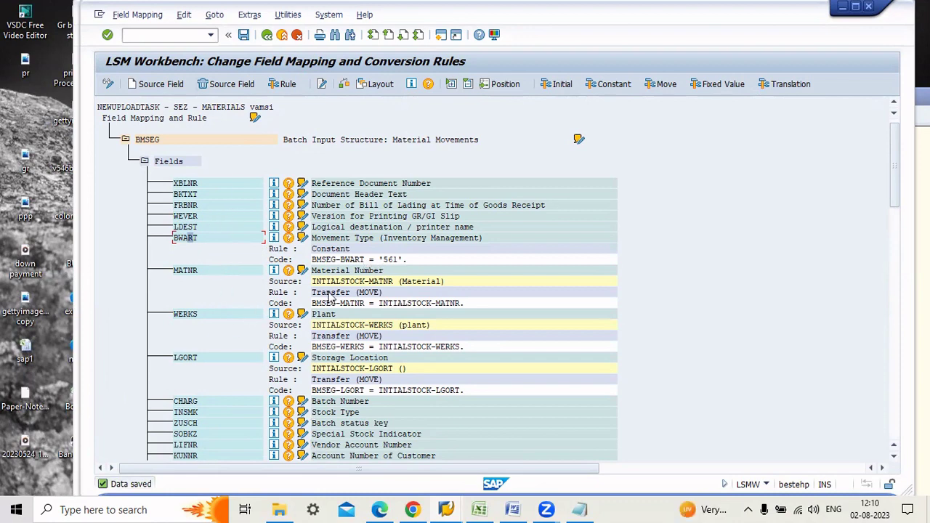
left_click(266, 36)
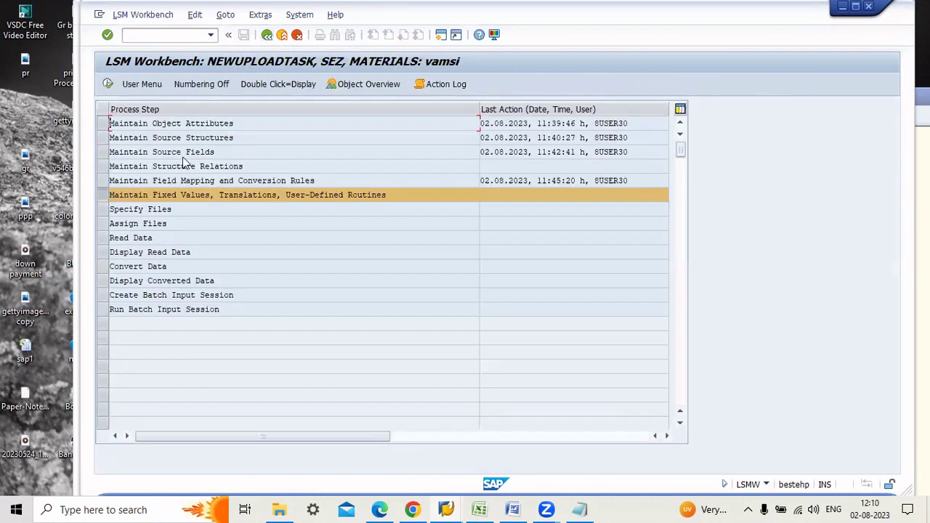
double_click(161, 195)
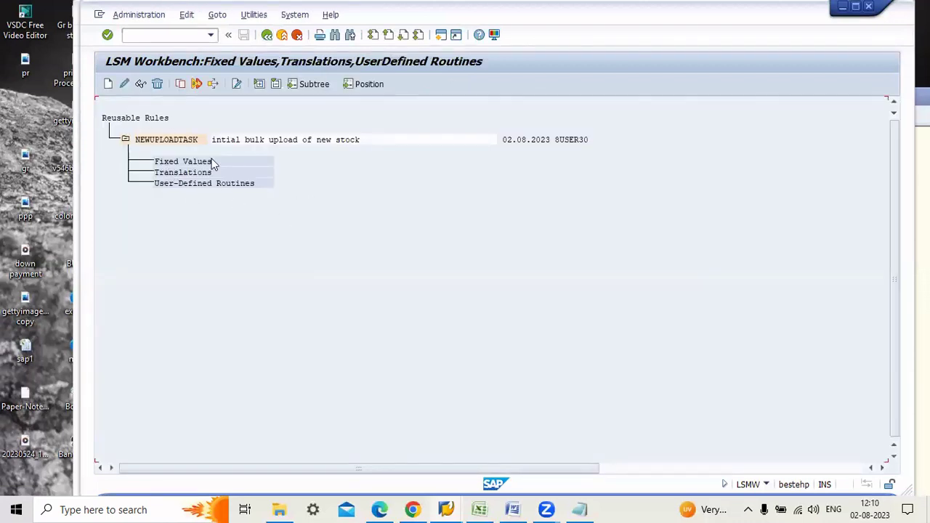
left_click(267, 35)
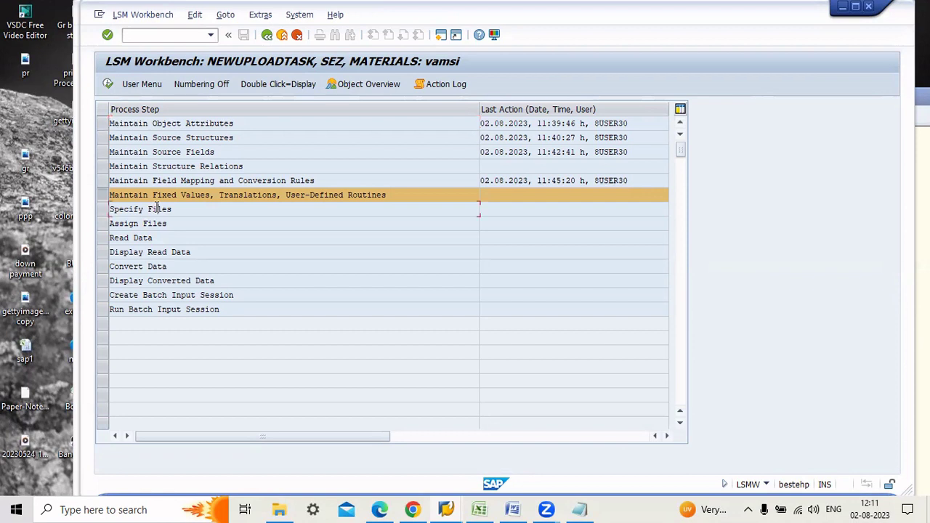
Open the Specify Files process step in change mode.
double_click(157, 208)
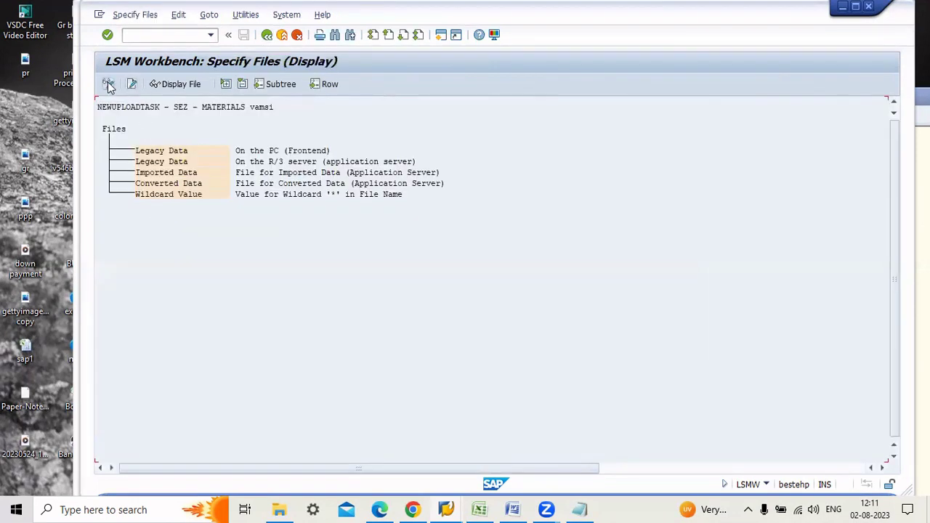
left_click(109, 85)
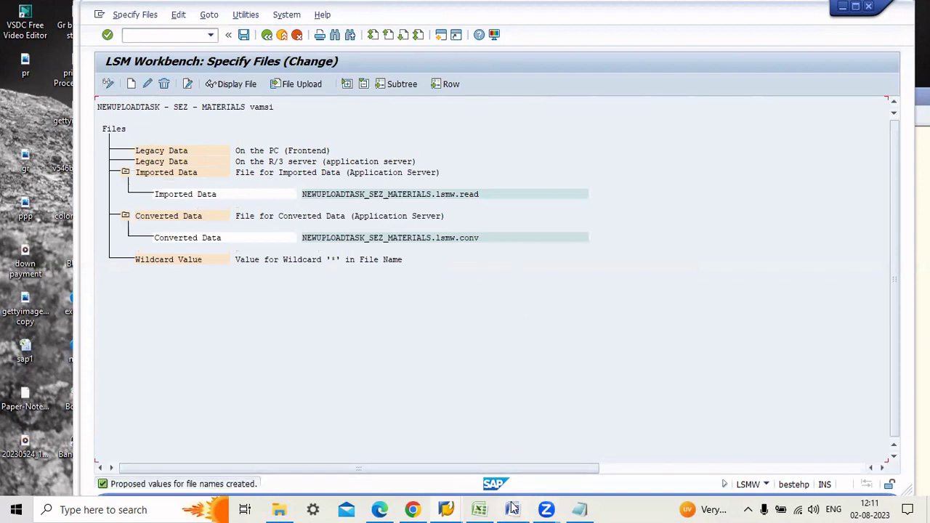
Switch to the Excel workbook sap1 and copy the stock table with its MATNR, erfmg, WERKS and LGORT headers, A18:D21 on Sheet5.
mouse_move(513, 508)
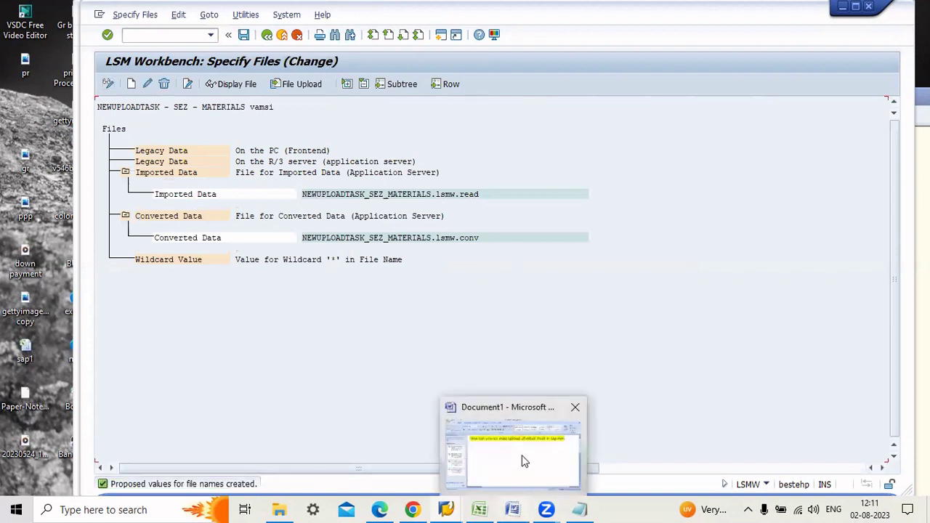
left_click(480, 508)
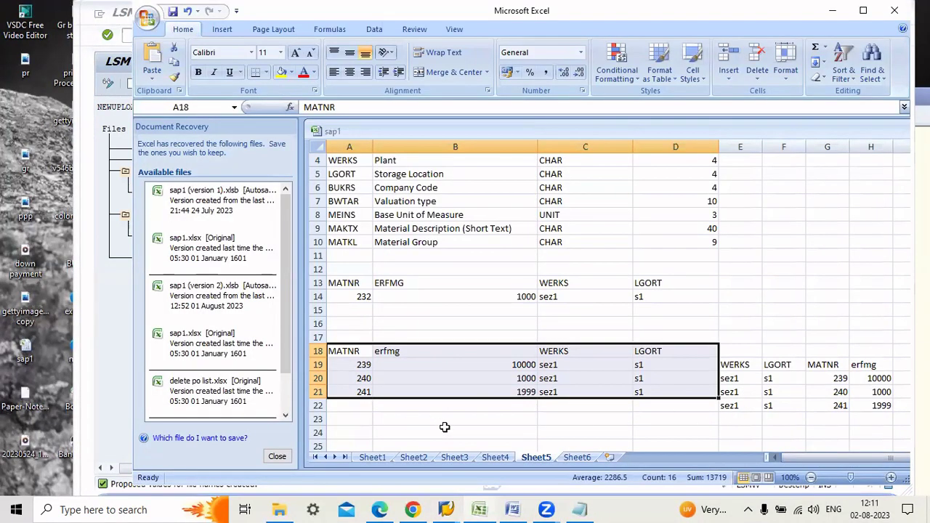
left_click_drag(436, 432, 433, 420)
left_click_drag(338, 353, 638, 387)
key("ctrl+c")
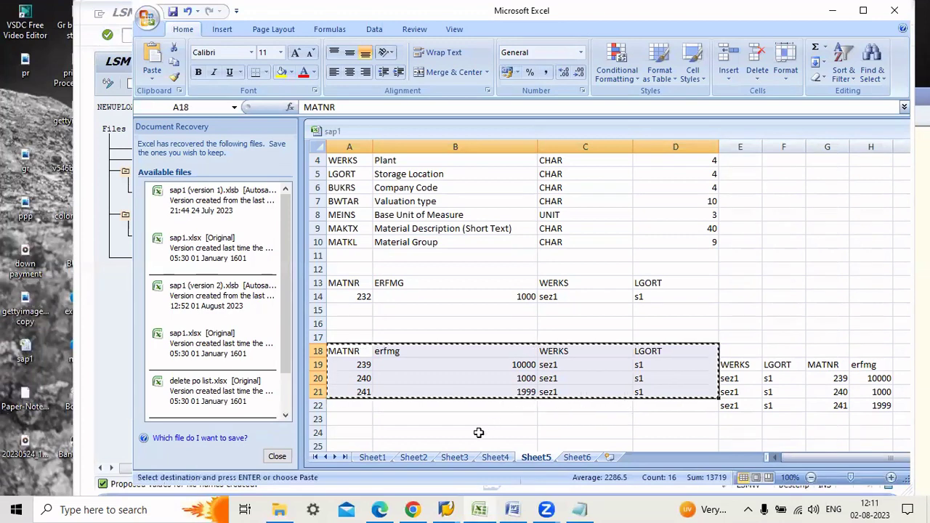
left_click(348, 353)
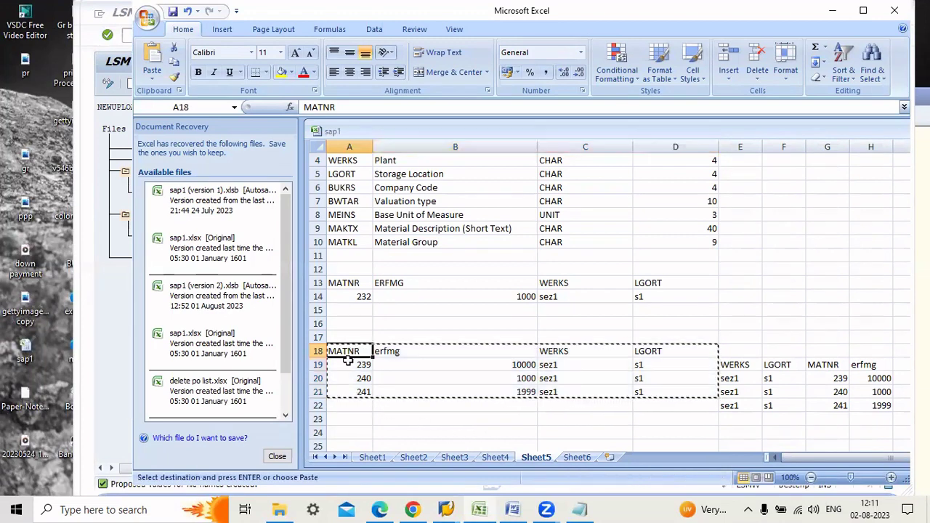
left_click(354, 391)
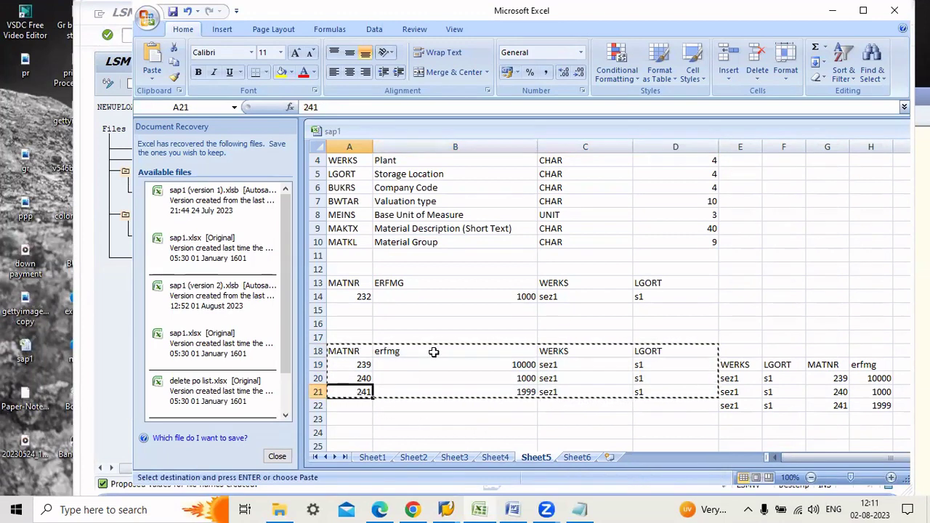
left_click(432, 352)
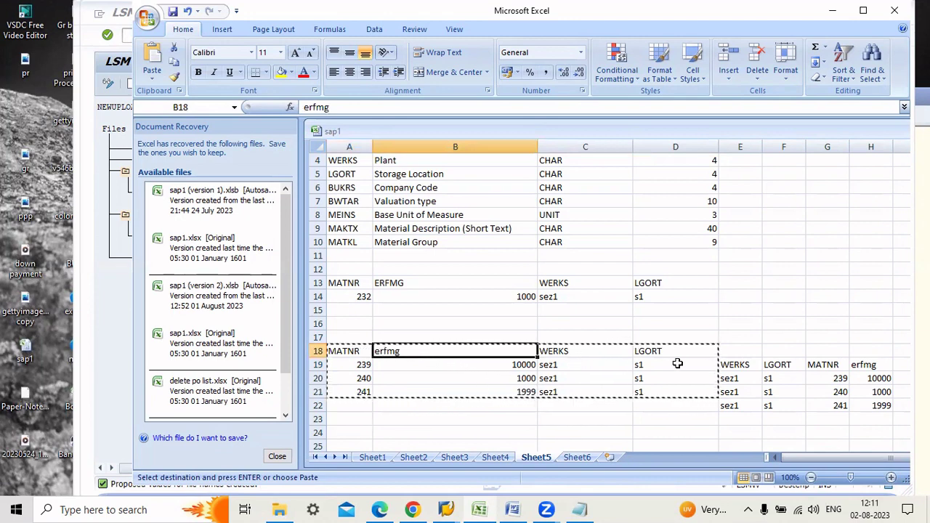
left_click(463, 420)
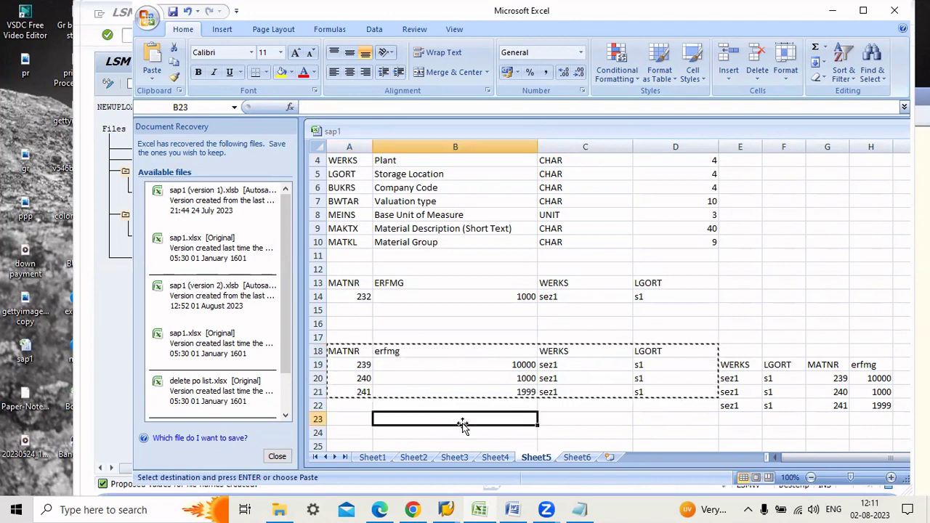
left_click(479, 337)
key("Escape")
left_click_drag(350, 356, 652, 387)
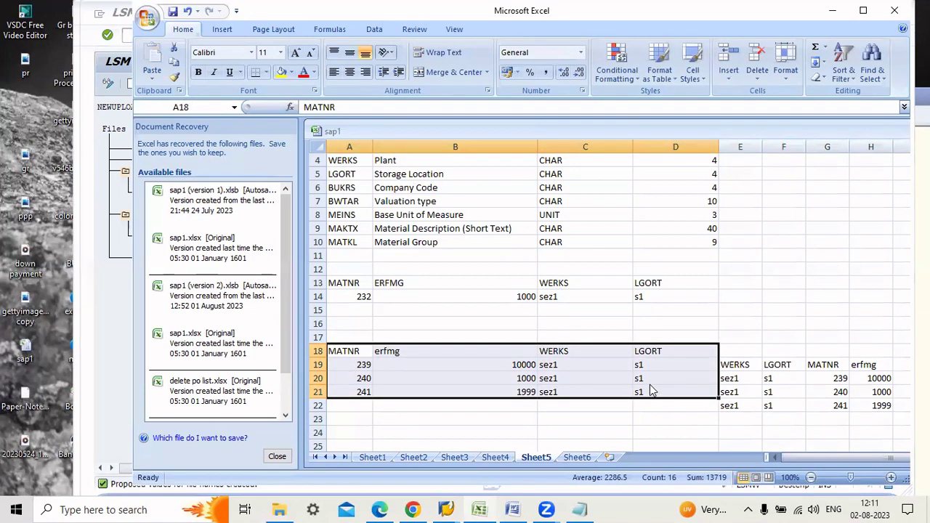
key("ctrl+c")
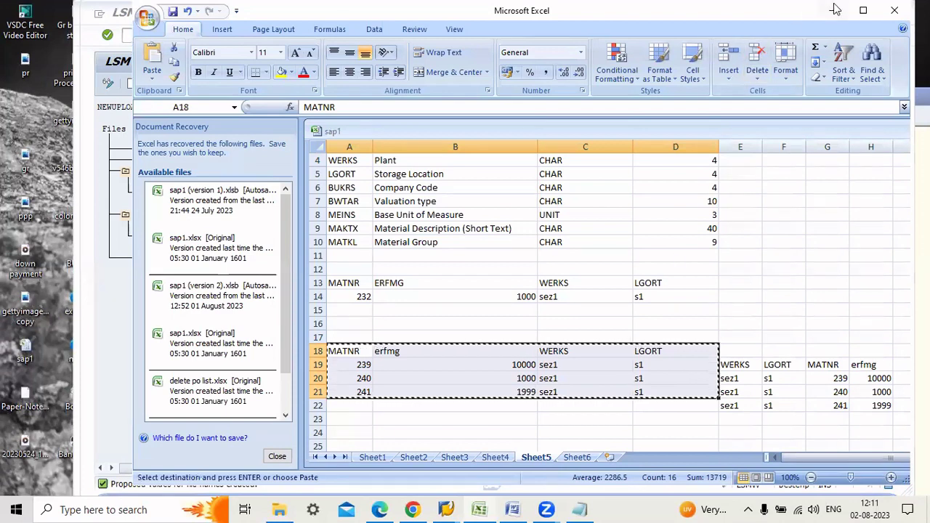
Open the BULK text file from the desktop in Notepad and replace its entire content with the copied stock table.
left_click(67, 267)
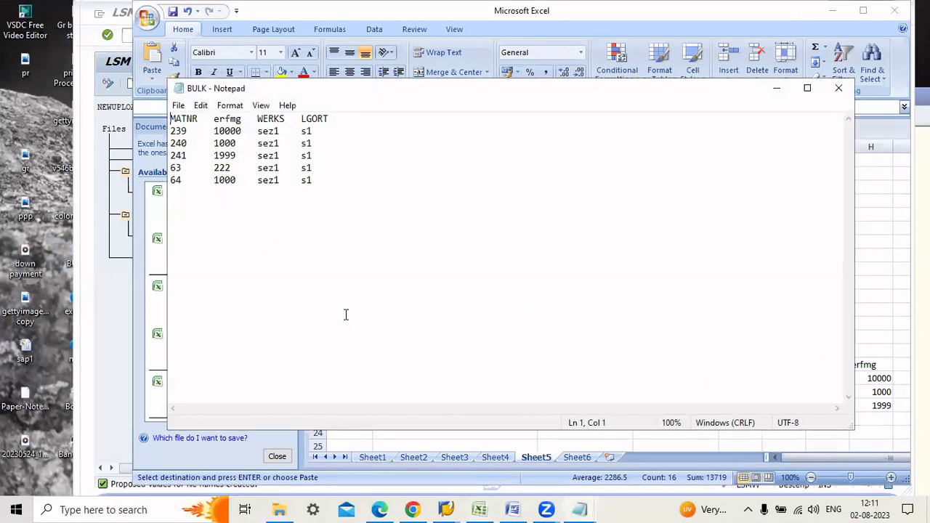
left_click_drag(269, 201, 111, 118)
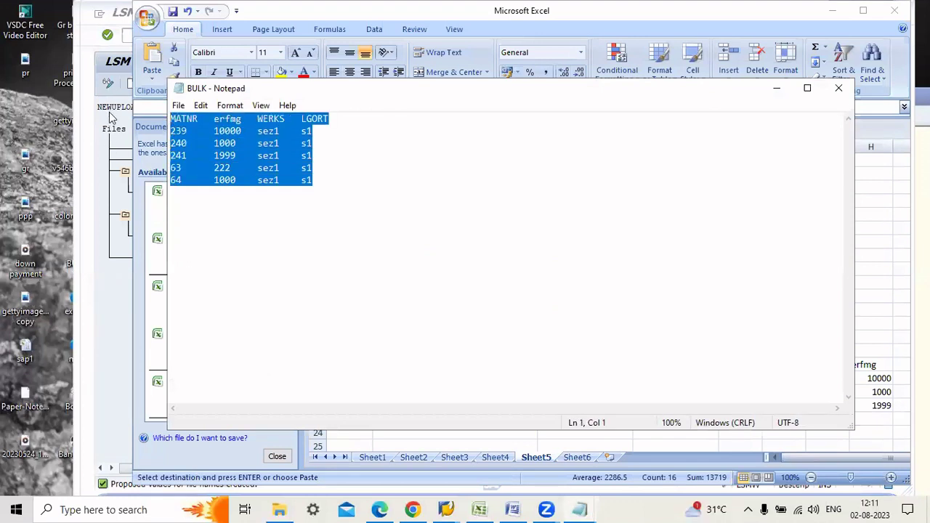
key("Delete")
key("ctrl+v")
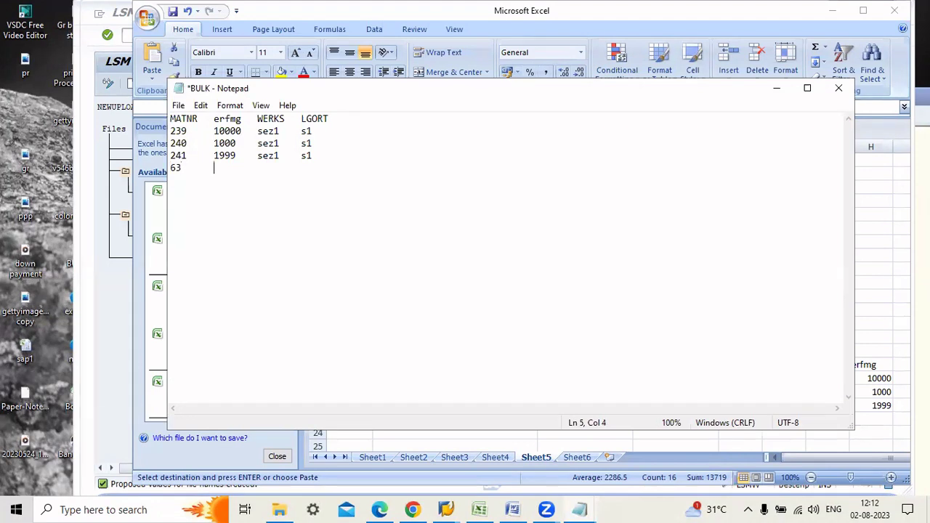
Add rows for material 63 with quantity 2000 and material 64 with 500, both sez1 and s1, then save and close the file.
type("00\tsez1")
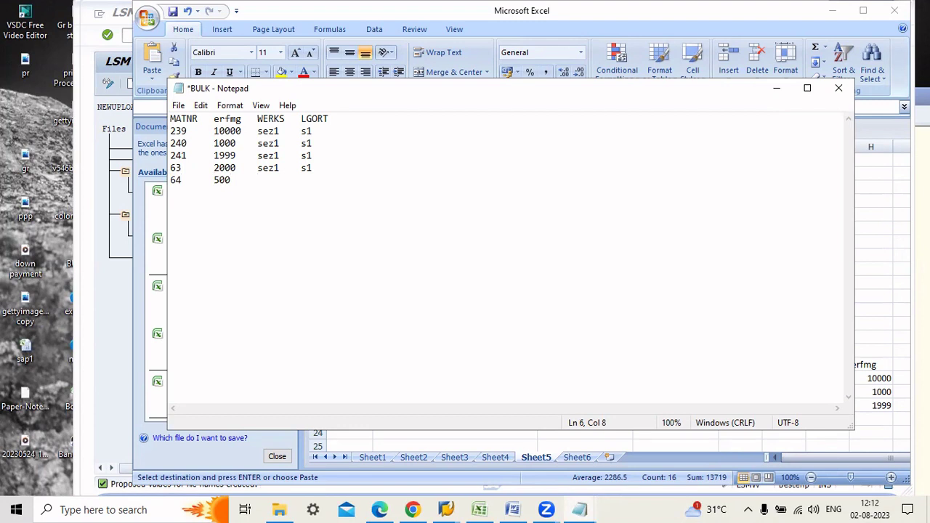
key("Return")
type("ez1\ts1")
key("ctrl+s")
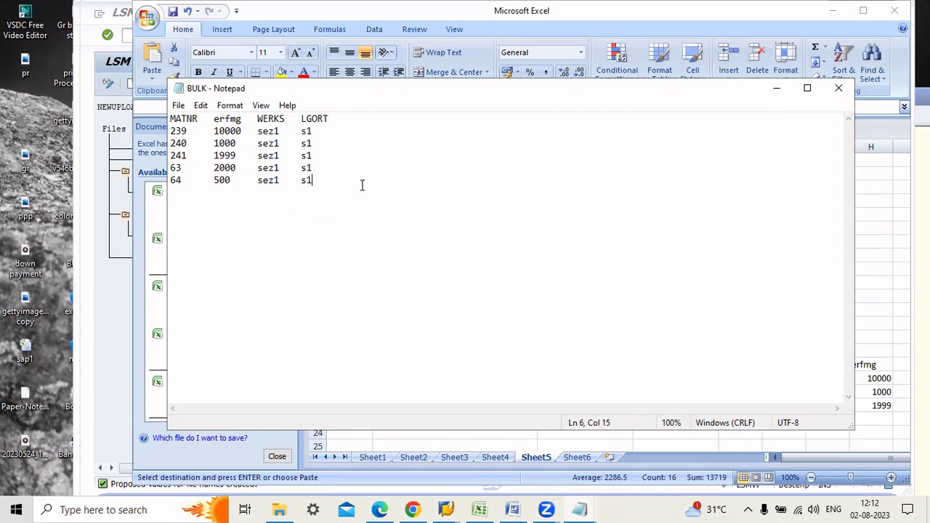
left_click(840, 88)
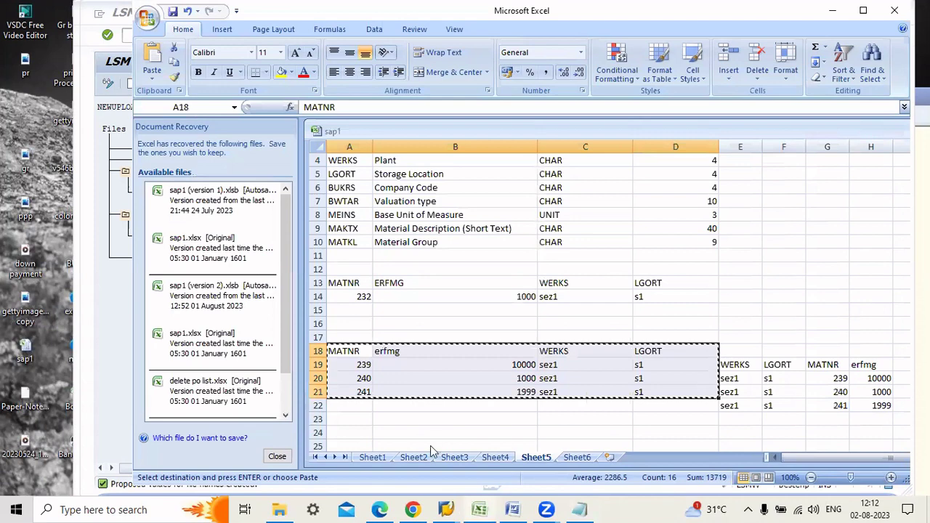
Switch back to the LSM Workbench and open the properties for a Legacy Data file on the PC (Frontend).
left_click(451, 506)
left_click(296, 441)
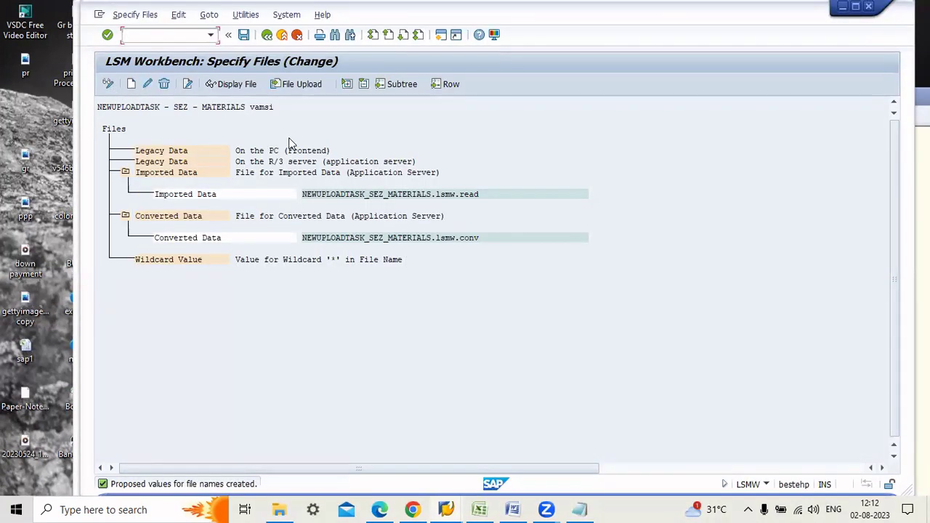
double_click(172, 151)
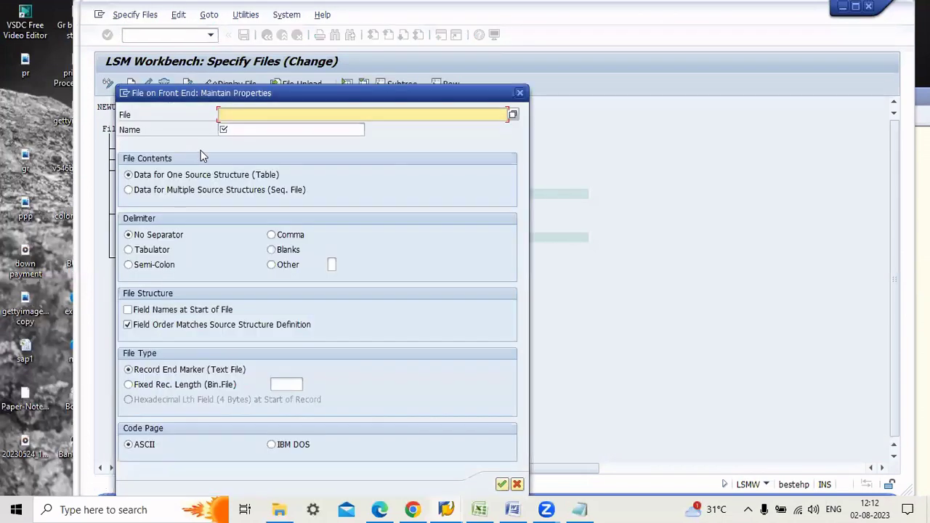
Choose BULK.txt from the desktop as the legacy data file.
left_click(513, 115)
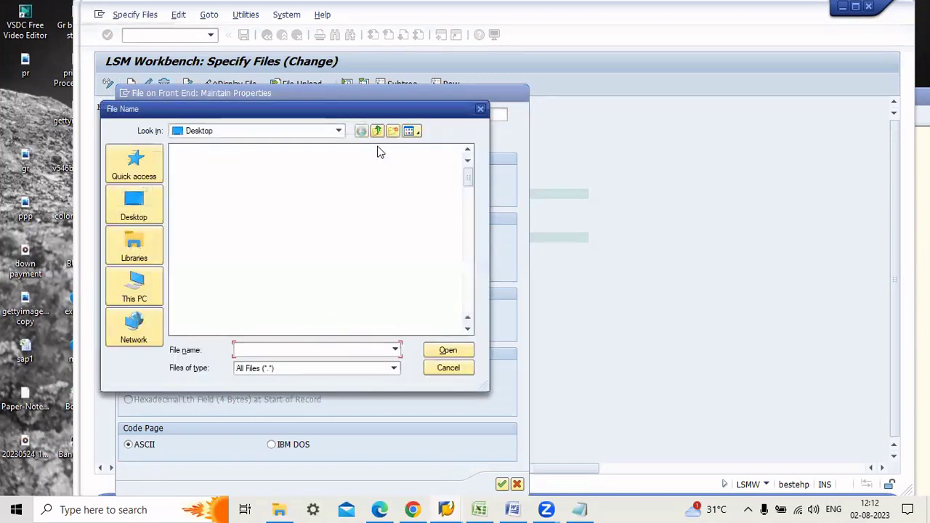
left_click(133, 207)
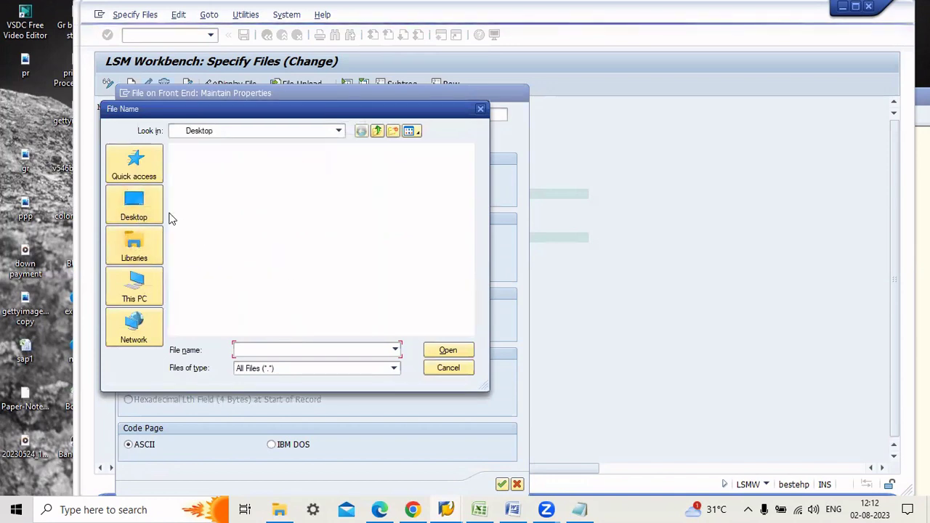
left_click(144, 208)
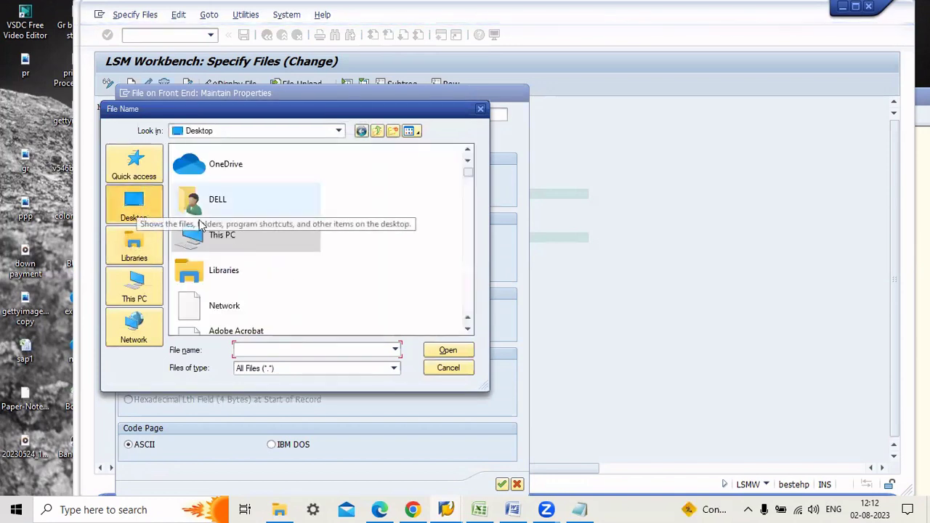
left_click(468, 329)
left_click(468, 330)
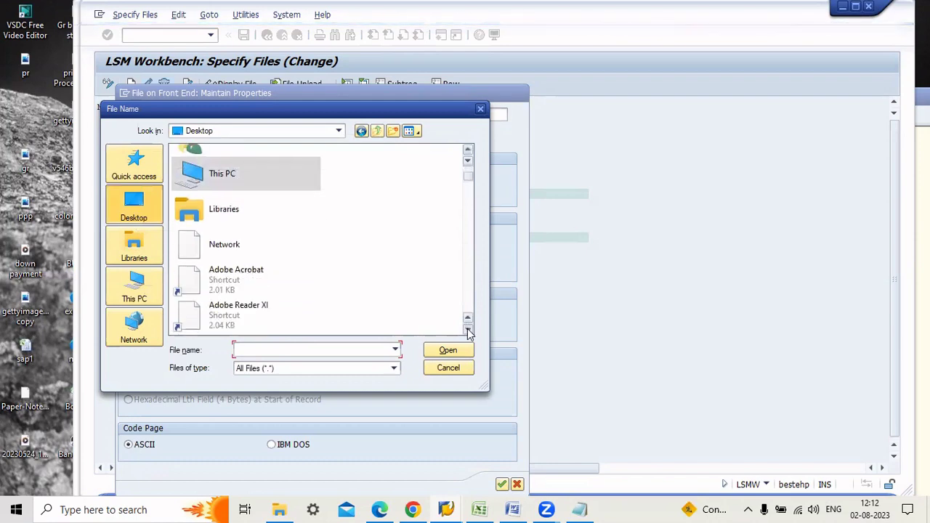
left_click(467, 330)
left_click(468, 330)
left_click(468, 329)
left_click(468, 330)
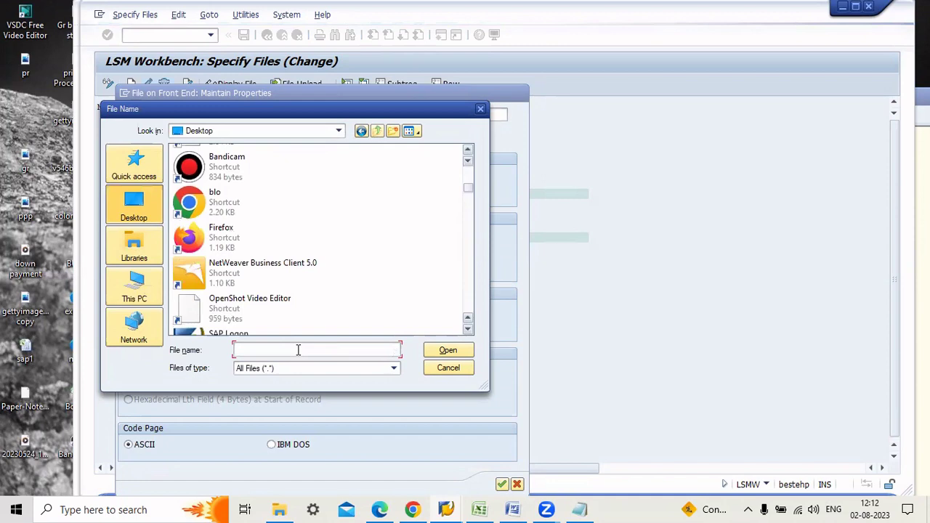
type("b")
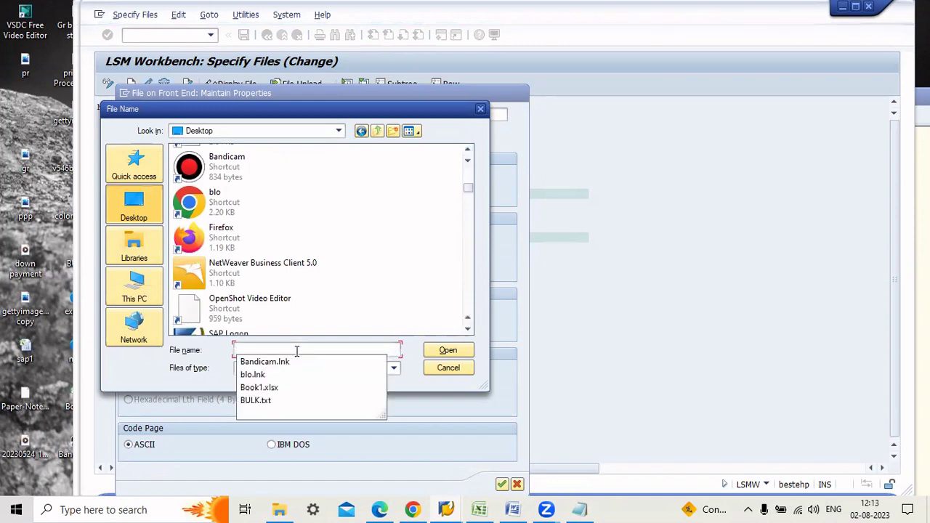
left_click(284, 401)
left_click(454, 350)
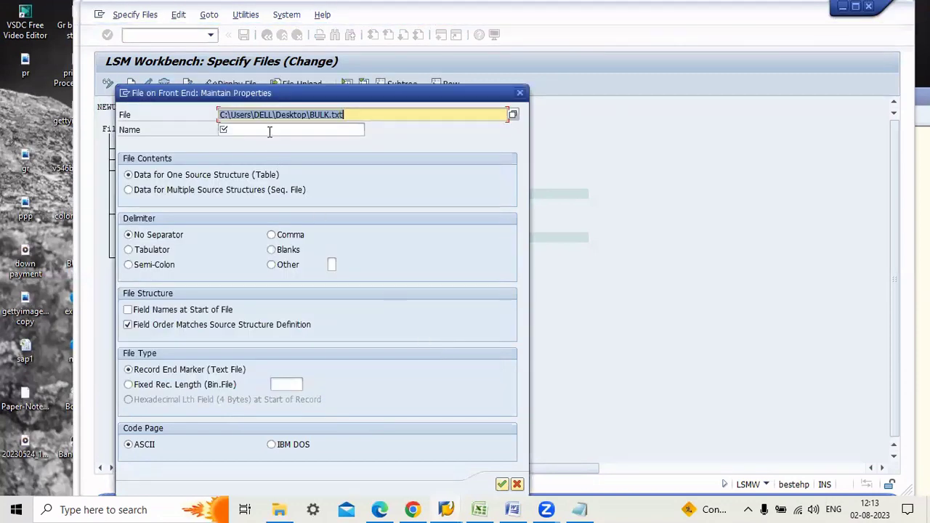
Name the file "initaial stock upload" and set its delimiter to Tabulator.
left_click(269, 131)
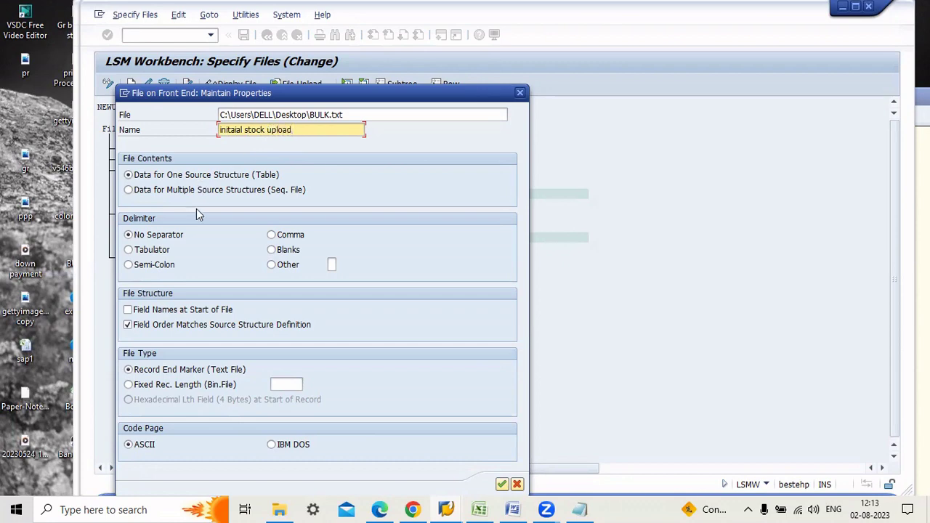
left_click(154, 251)
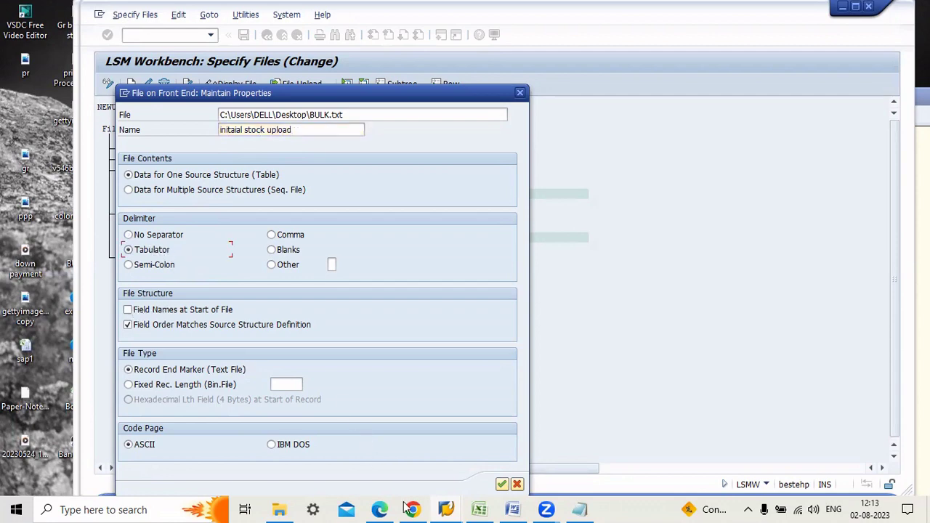
Check the header row in the Excel sheet, then enable Field Names at Start of File for BULK.txt and confirm its properties.
left_click(479, 510)
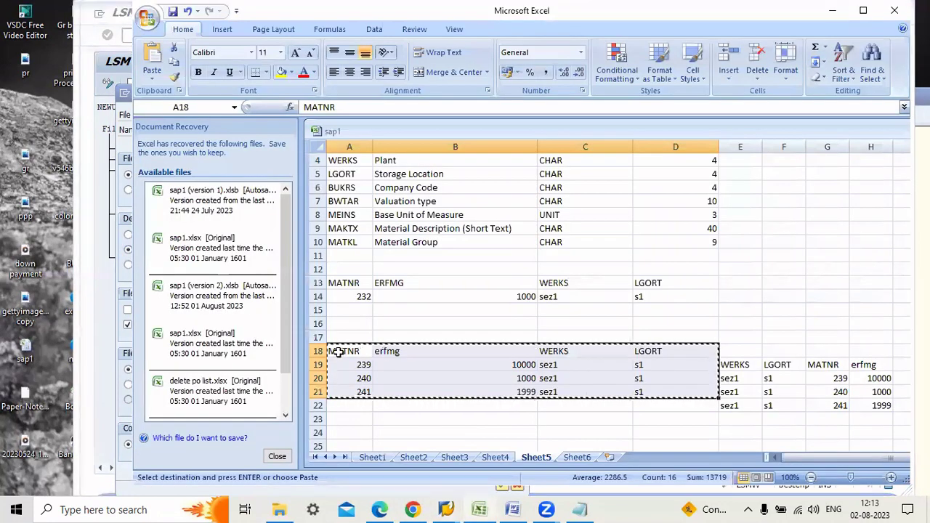
left_click_drag(338, 354, 663, 349)
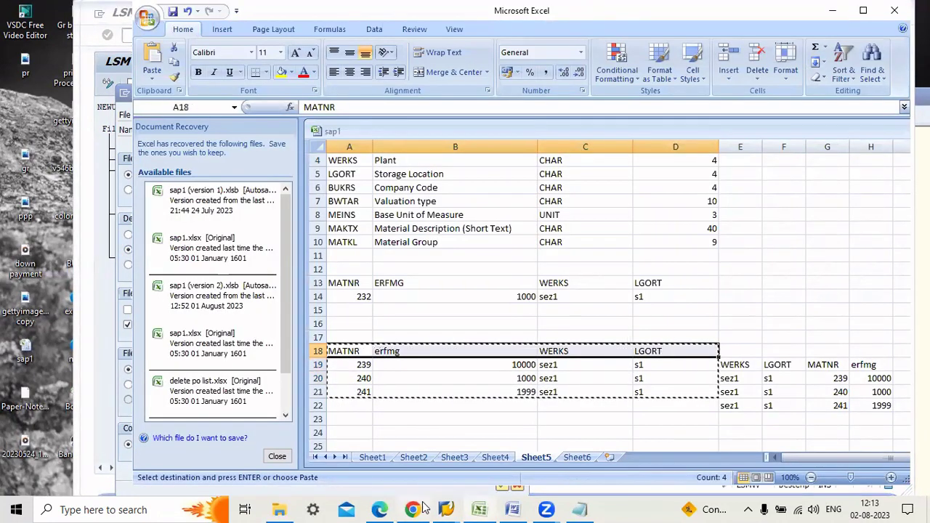
left_click(446, 509)
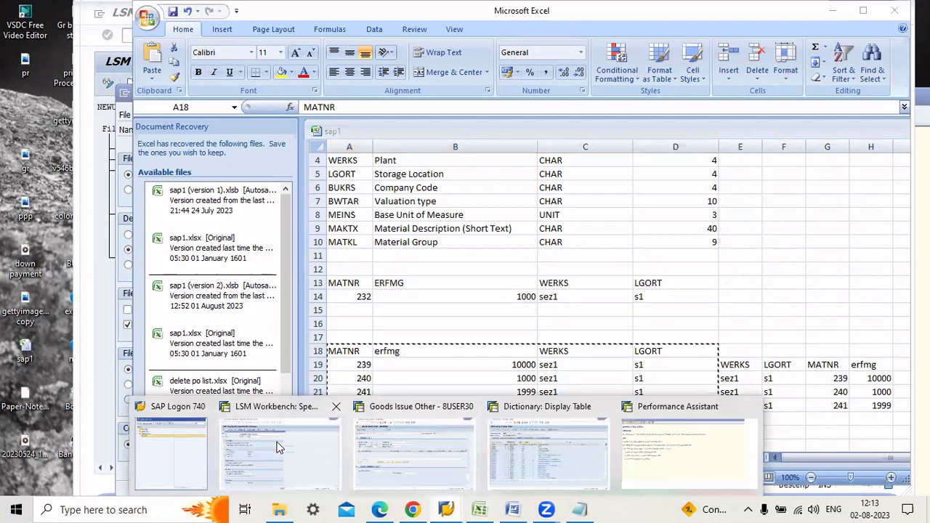
left_click(280, 448)
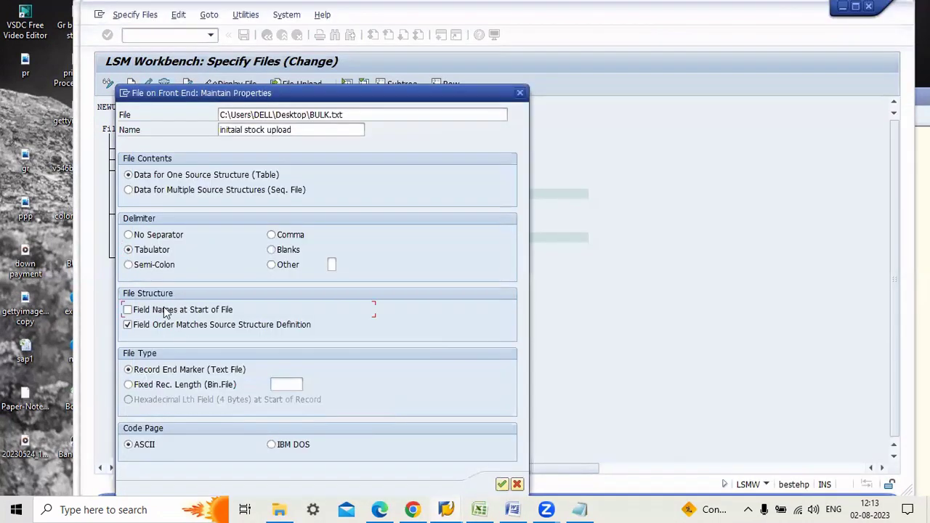
left_click(166, 311)
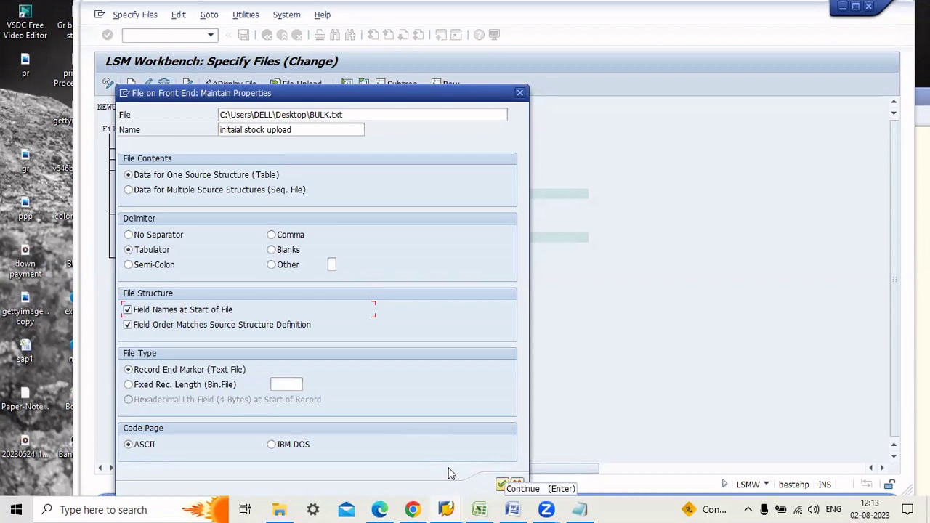
left_click(501, 483)
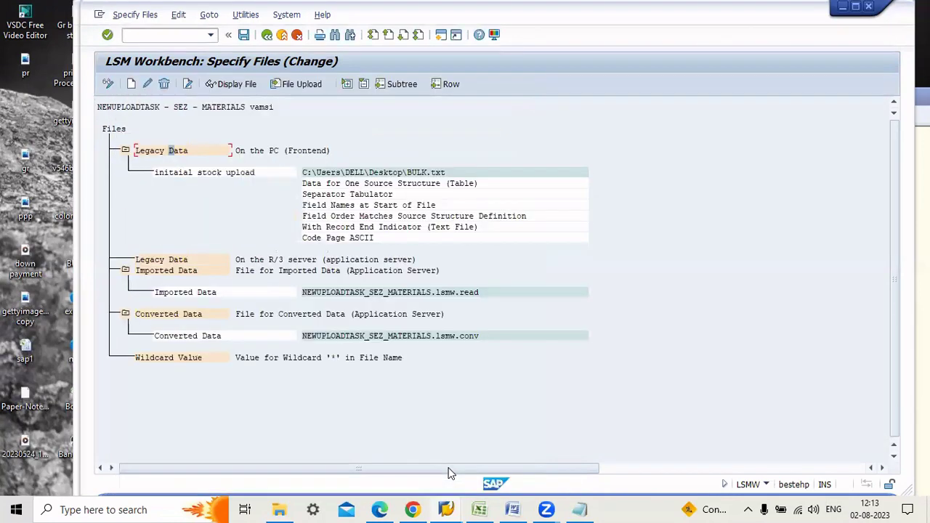
Try to save the file specifications and copy the heading of the resulting message's help text.
left_click(244, 35)
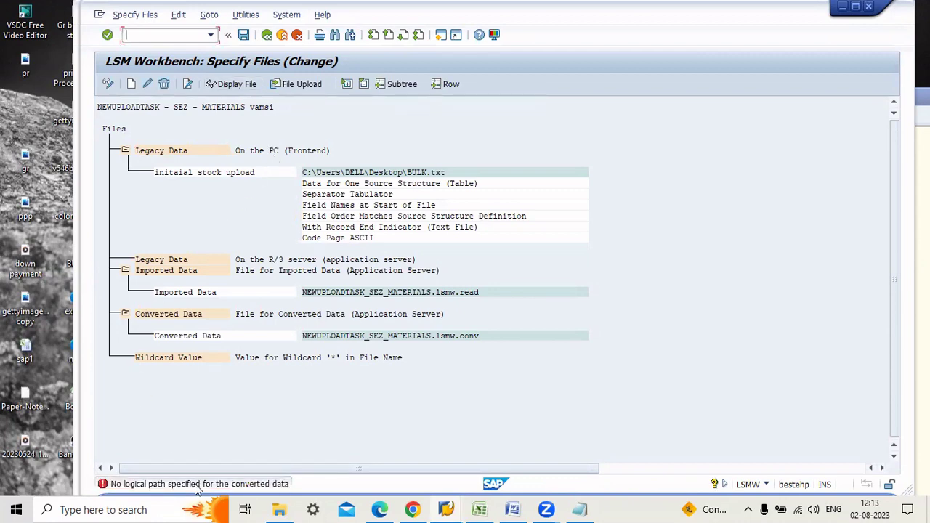
key("F1")
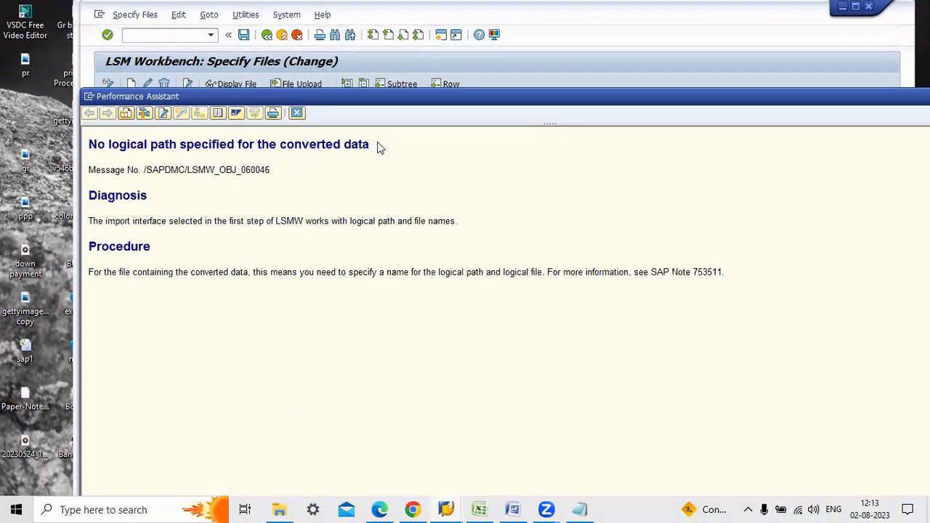
left_click_drag(377, 148, 83, 149)
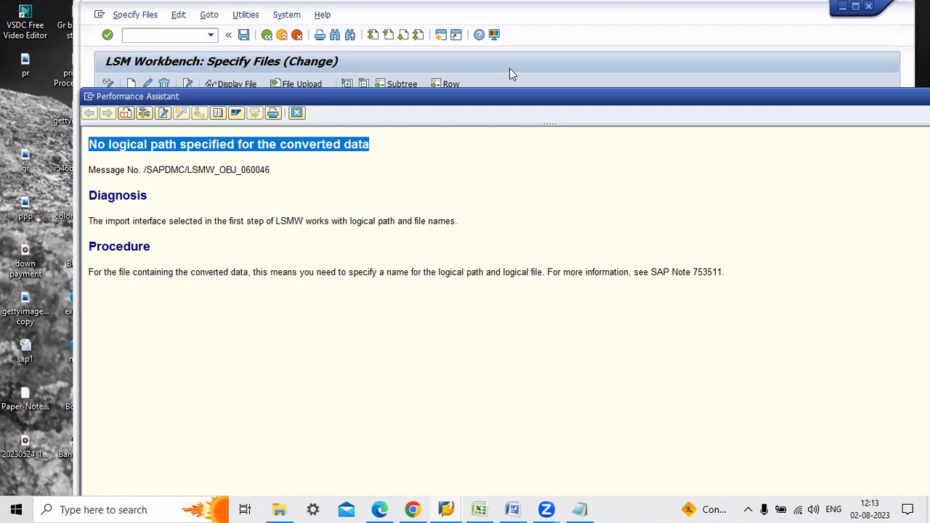
double_click(694, 95)
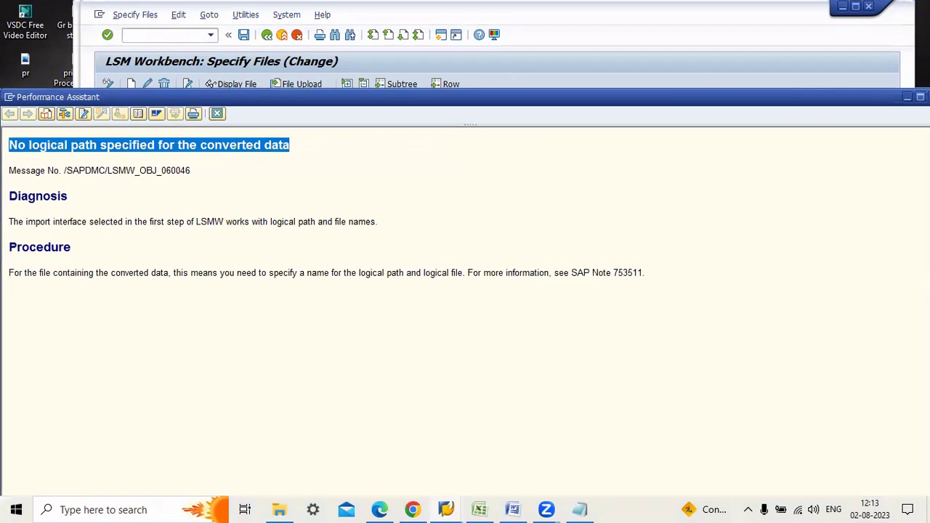
left_click_drag(840, 102, 823, 101)
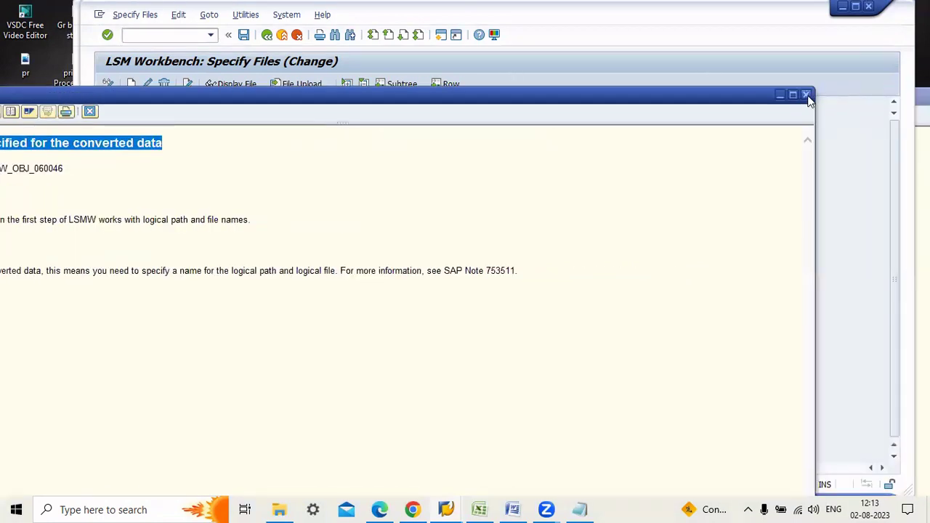
left_click(806, 95)
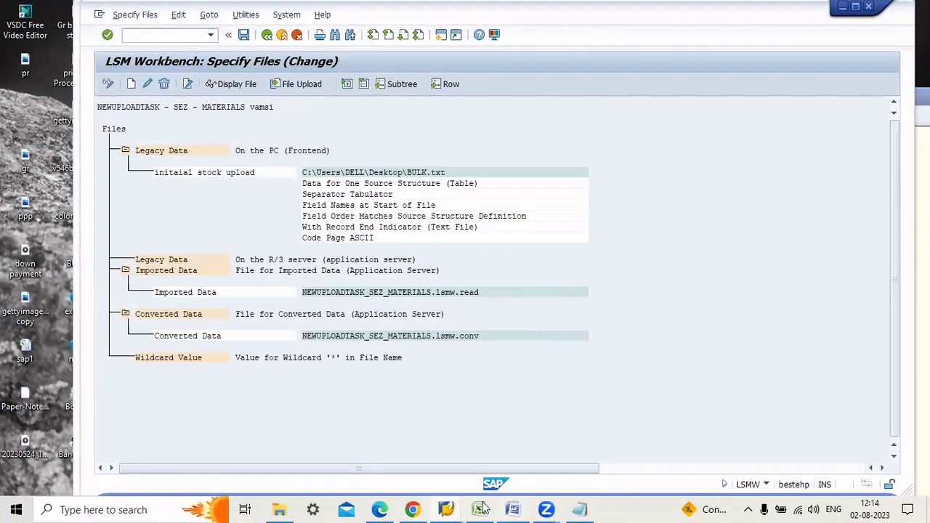
Switch to Word and paste "No logical path specified for the converted data" on a new line below the title.
left_click(512, 510)
left_click(782, 156)
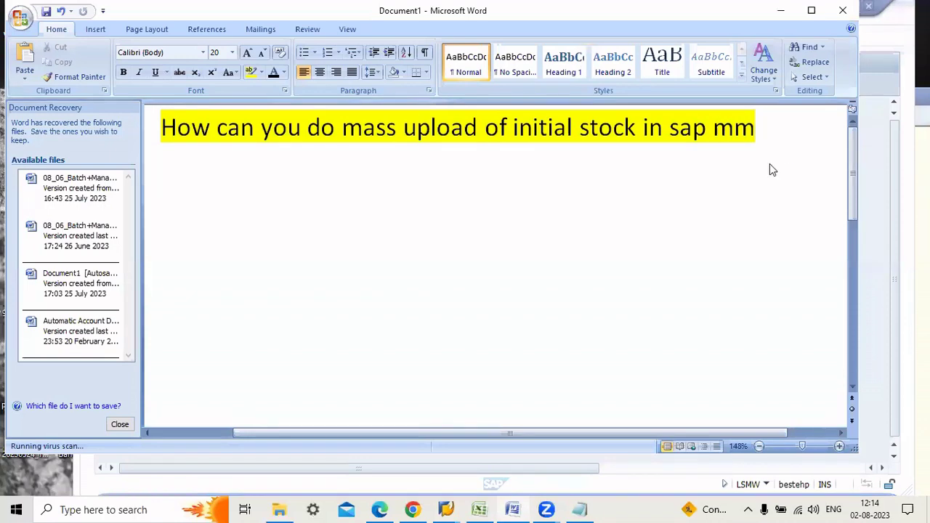
key("Return")
key("ctrl+v")
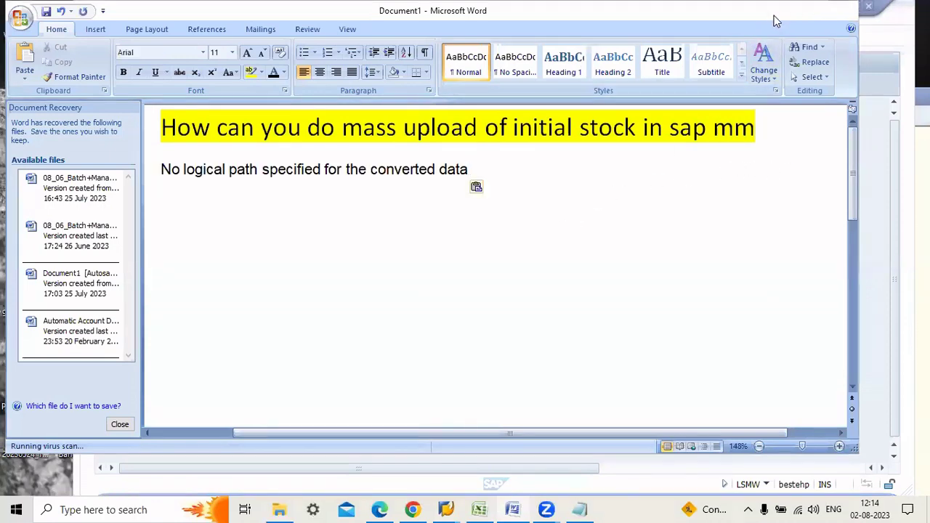
Back in the LSM Workbench, set the converted data's logical path and logical file to NEWUPLOADTASK_SEZ_MATERIALS1.lsmw.conv.
key("alt+Tab")
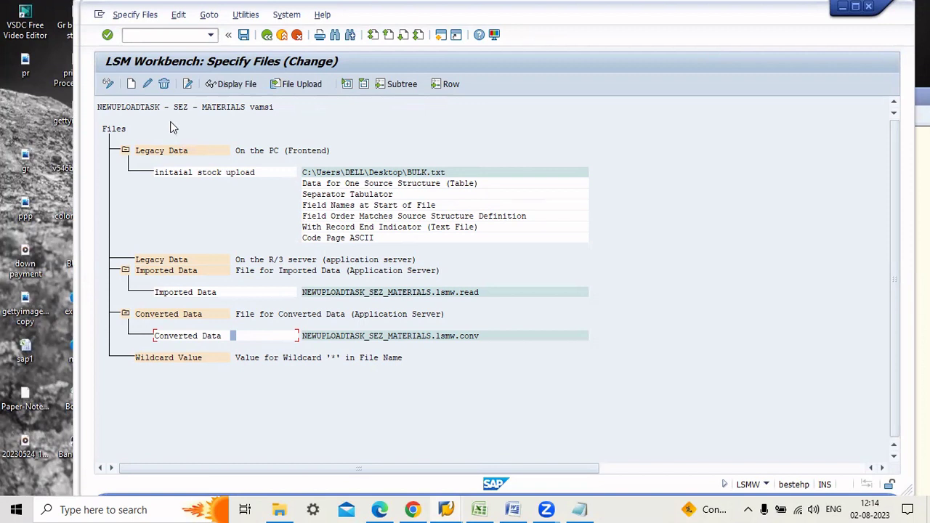
left_click(132, 84)
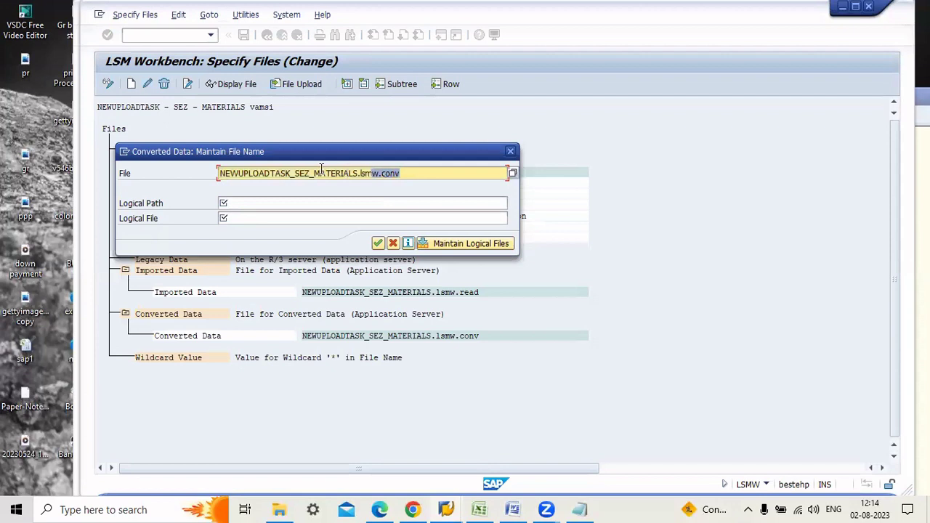
left_click(232, 203)
key("ctrl+v")
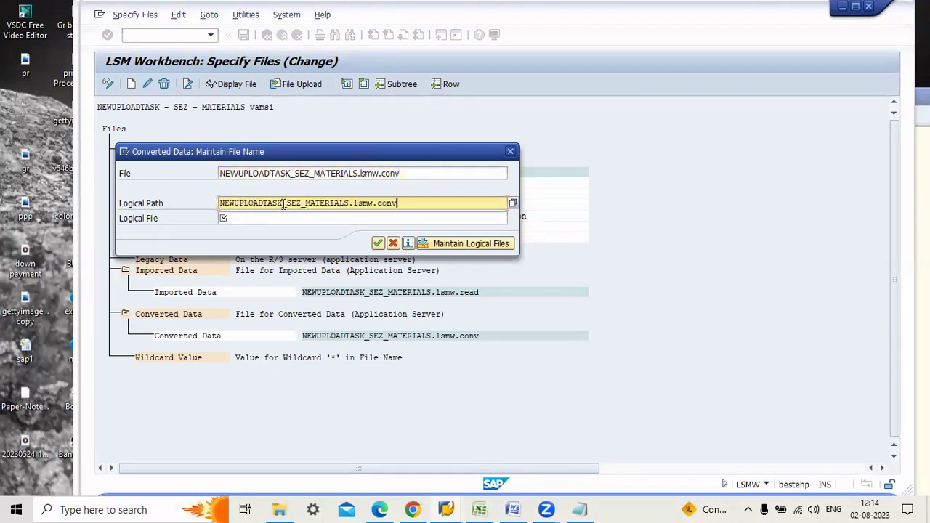
left_click(313, 218)
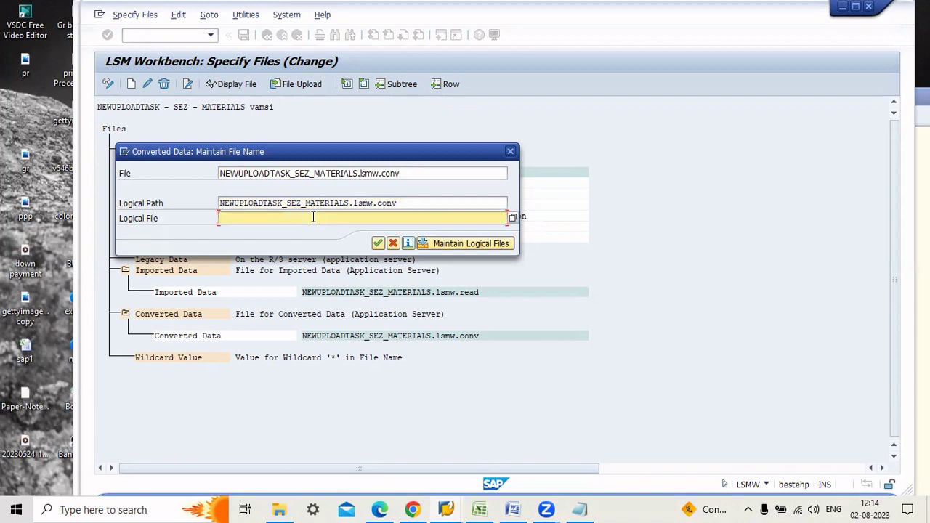
key("ctrl+v")
left_click(352, 202)
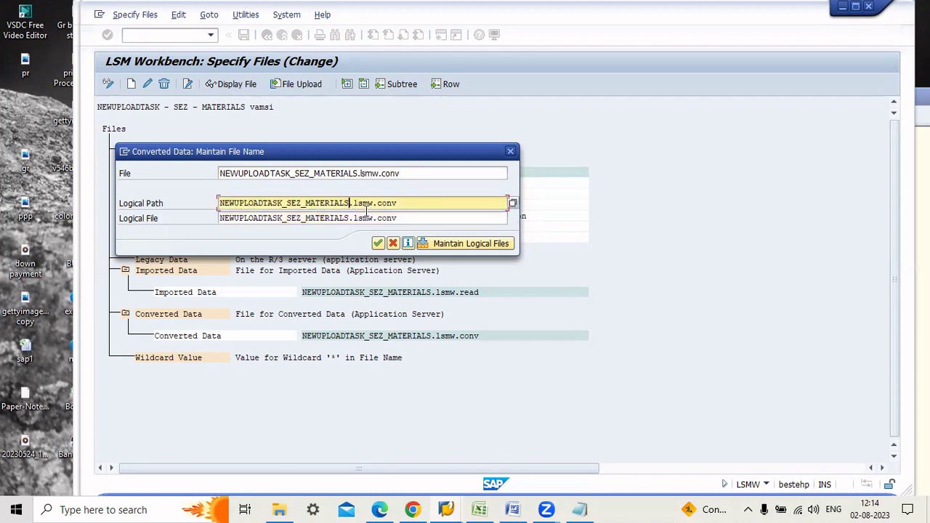
type("1")
left_click(354, 218)
type("1")
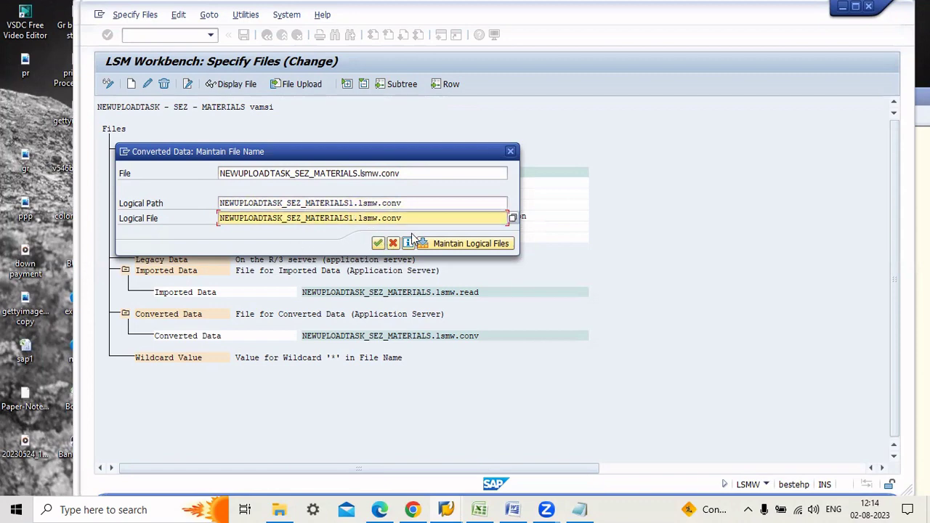
Confirm the names, create the new logical path and logical file, save the file specifications and return to the process steps.
left_click(378, 244)
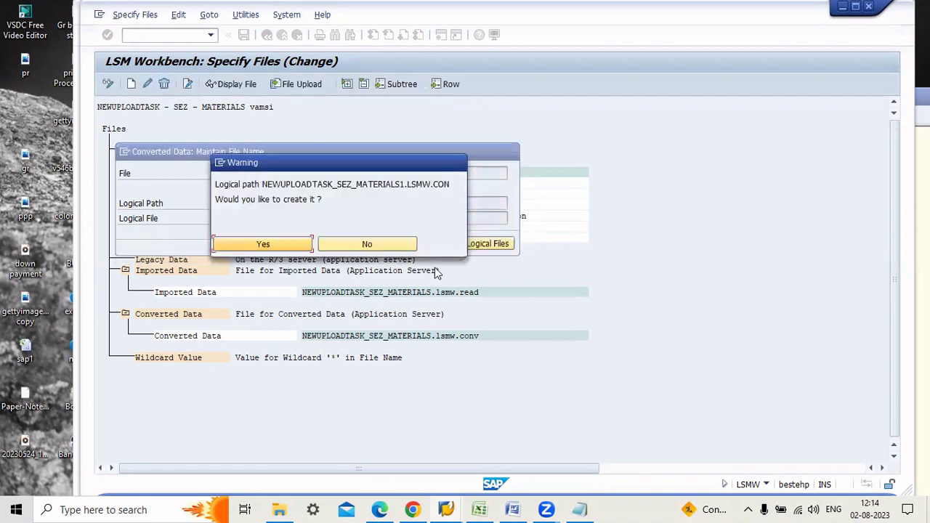
left_click(273, 247)
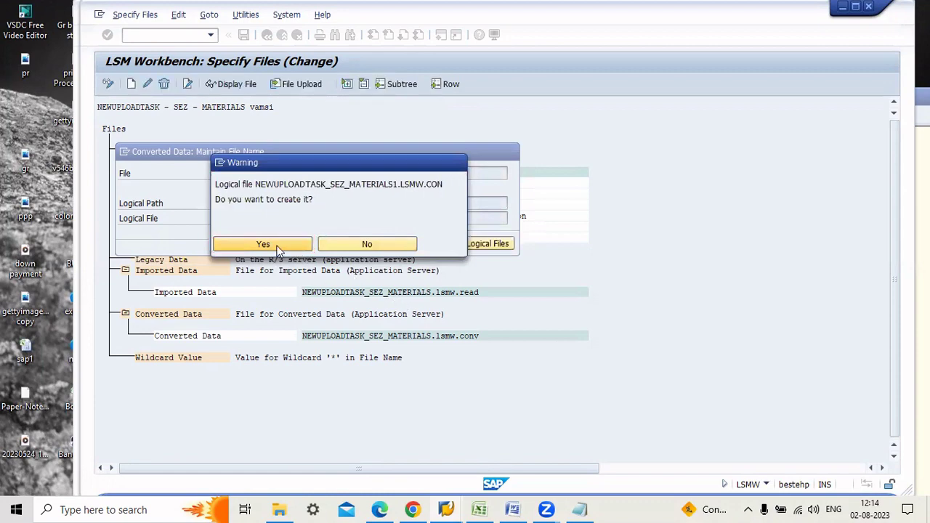
left_click(277, 248)
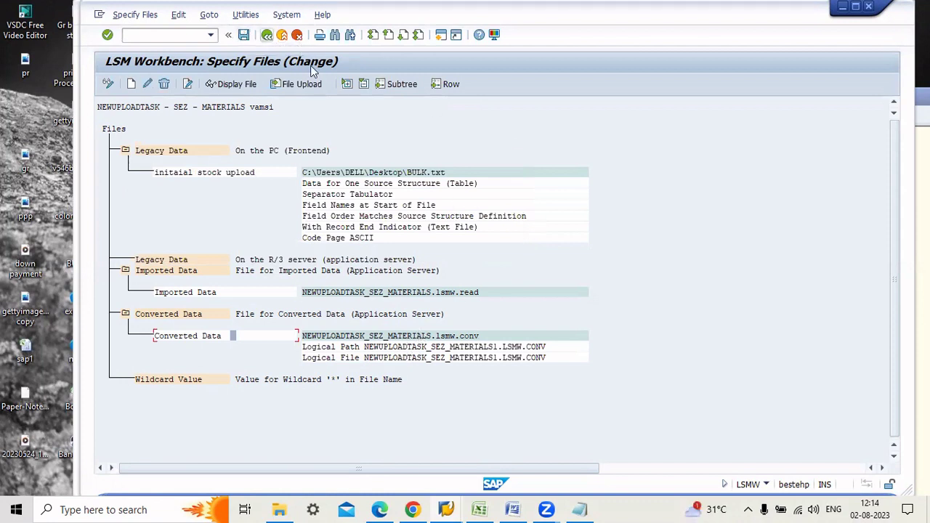
left_click(244, 35)
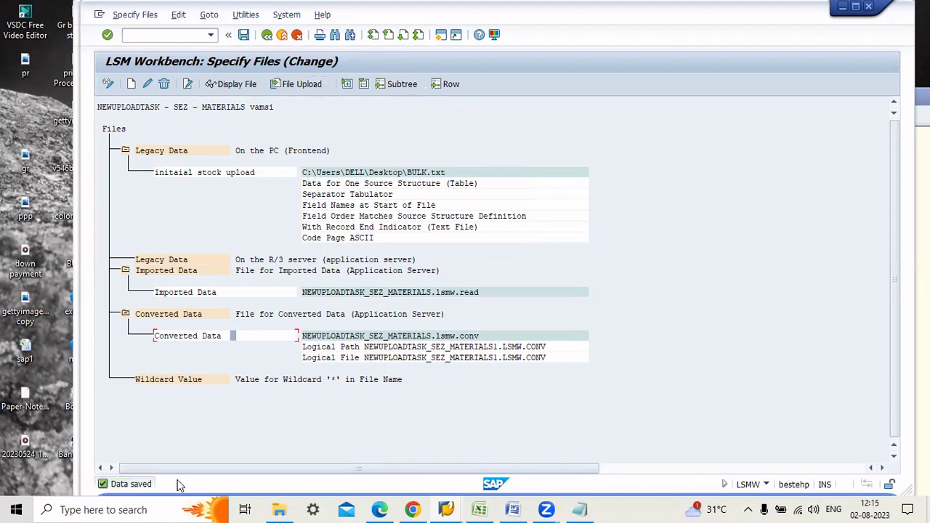
left_click(268, 36)
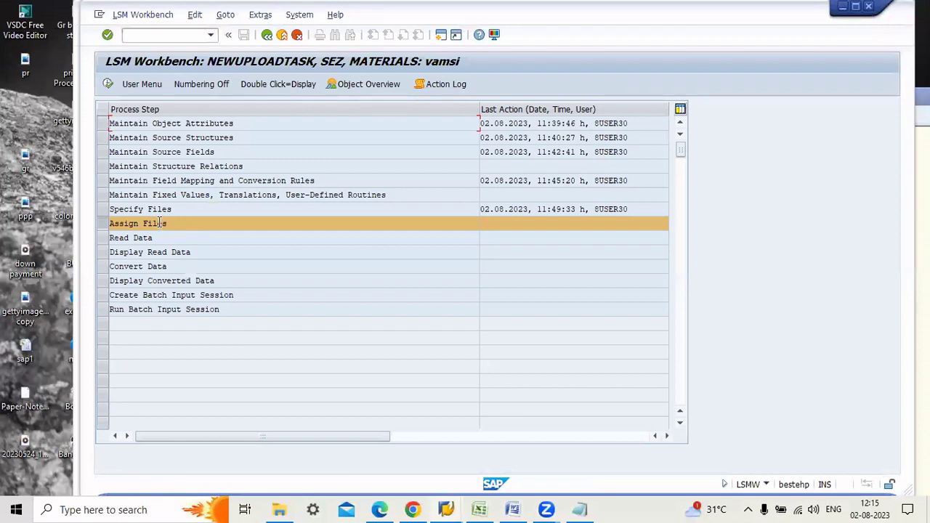
Review the file assigned to the INTIALSTOCK source structure in Assign Files and return to the process steps.
double_click(159, 224)
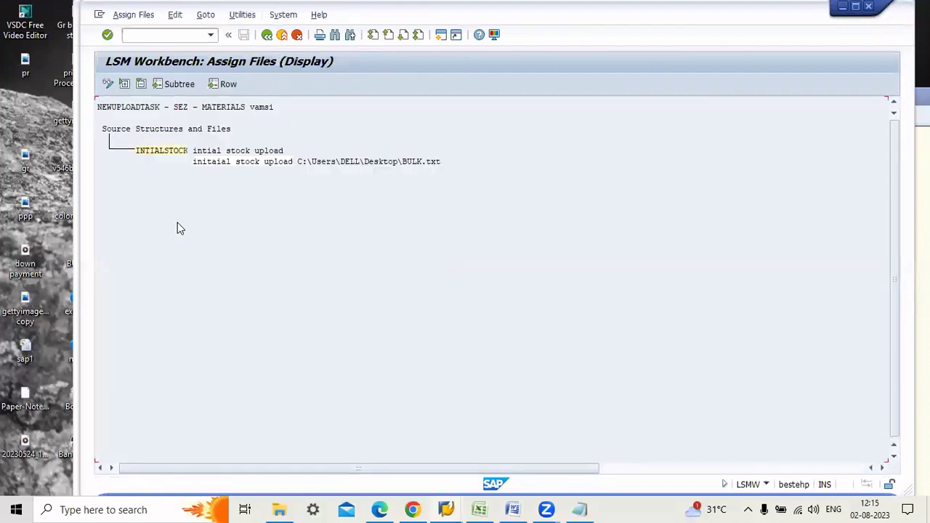
left_click(157, 151)
left_click(267, 35)
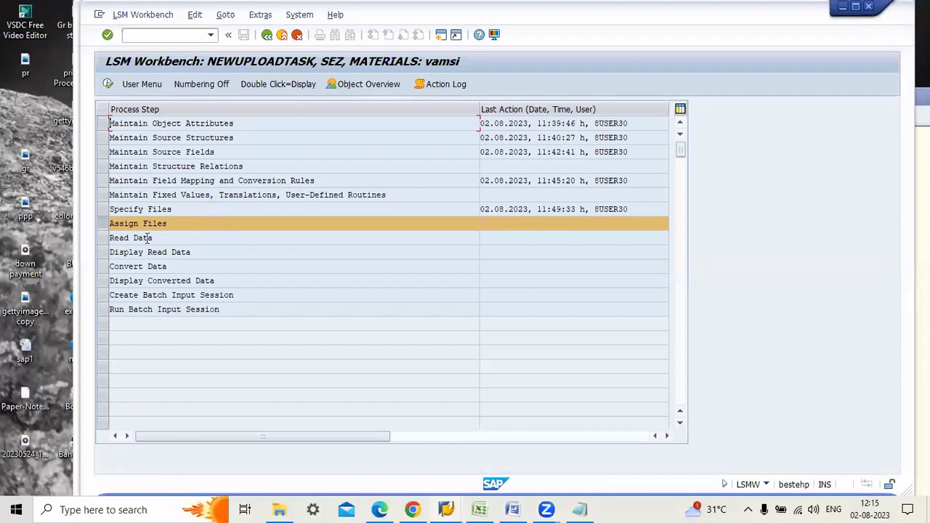
Run Read Data for all transactions with the default value and date options, review the import log and return.
double_click(248, 231)
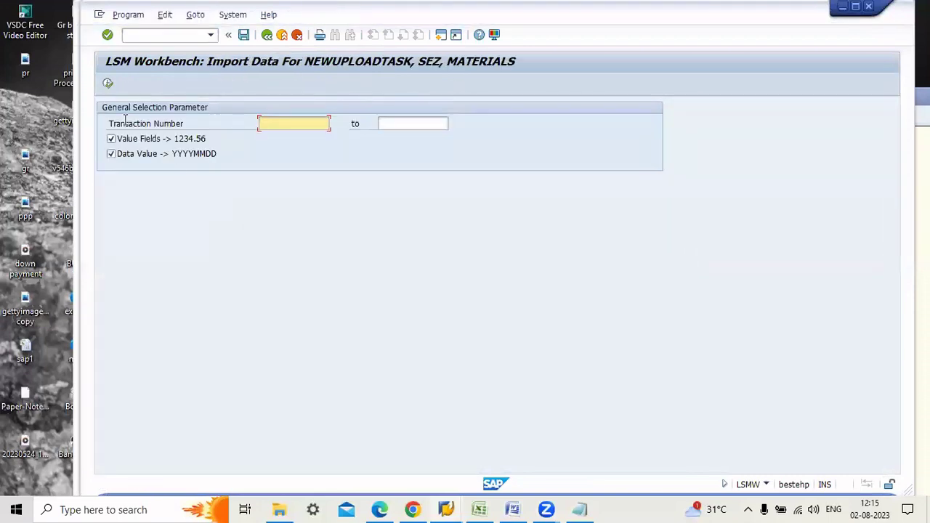
left_click(108, 84)
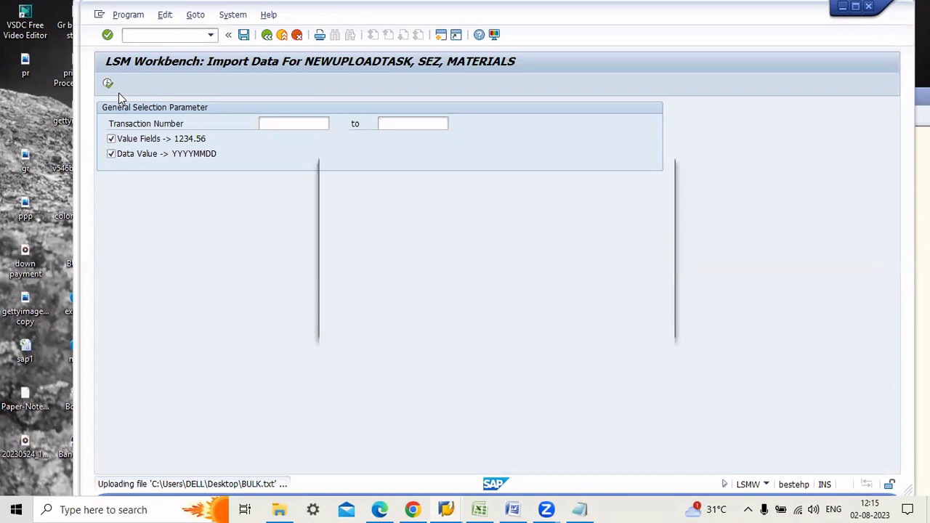
left_click(358, 277)
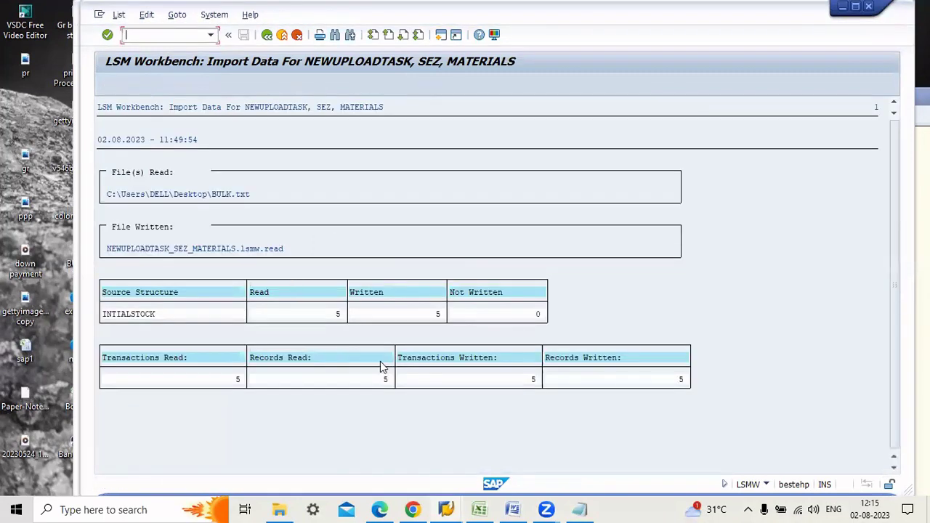
left_click(681, 380)
left_click(266, 36)
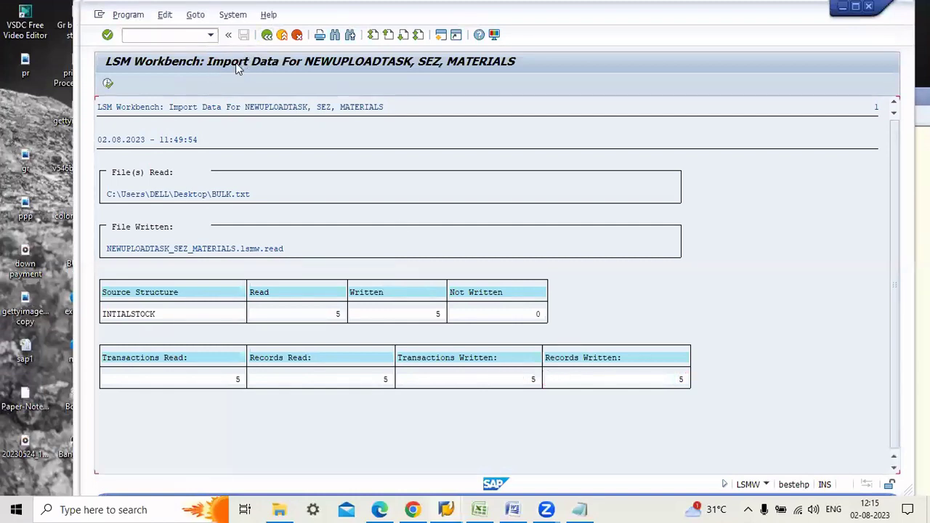
left_click(266, 35)
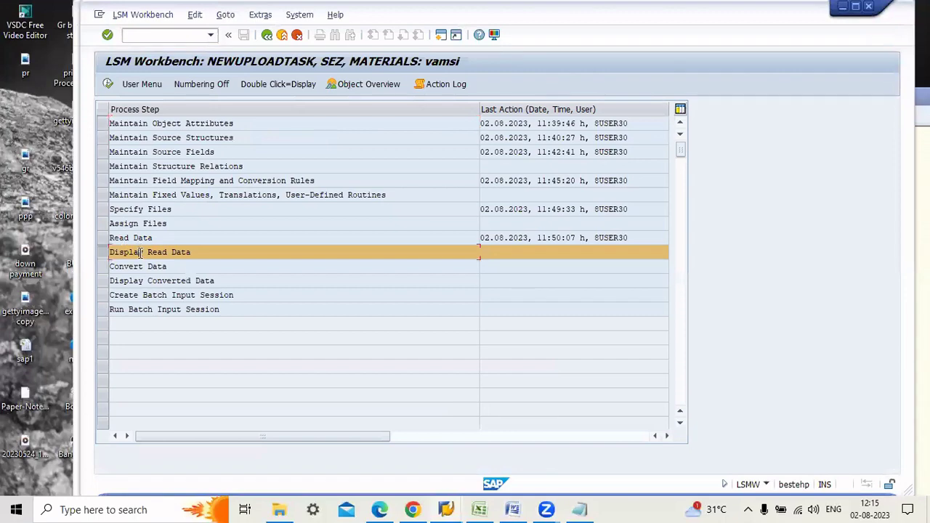
Display the read data up to line 10000, examine the imported records and return to the process steps.
double_click(139, 254)
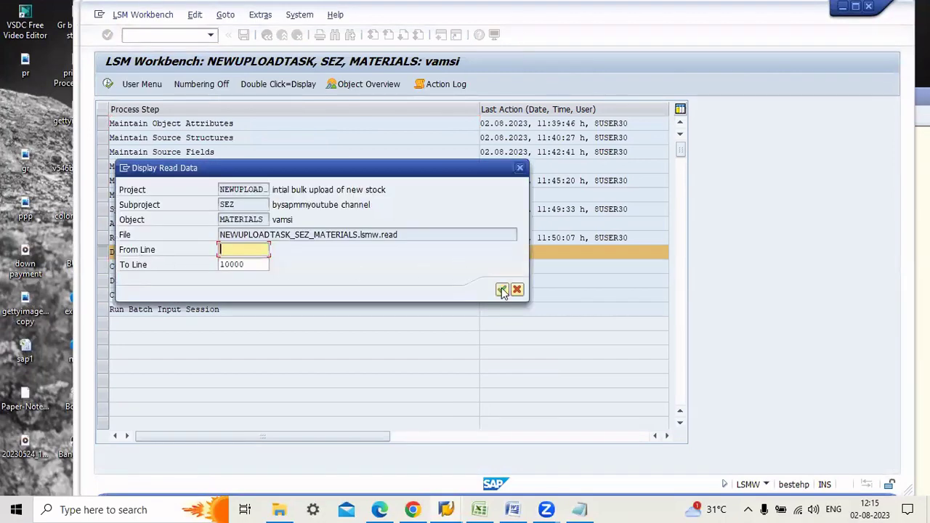
left_click(501, 290)
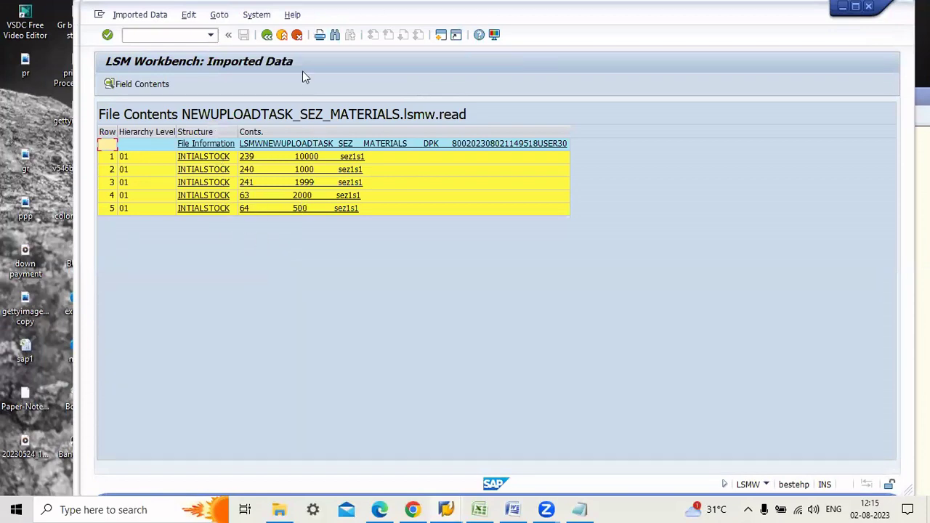
left_click(266, 36)
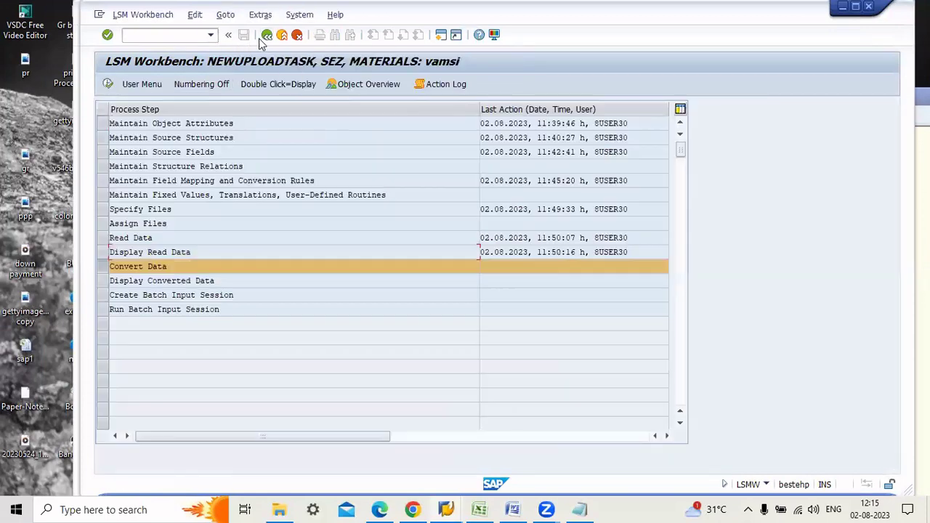
Run Convert Data for all transactions, review the conversion log and return to the process steps.
double_click(154, 266)
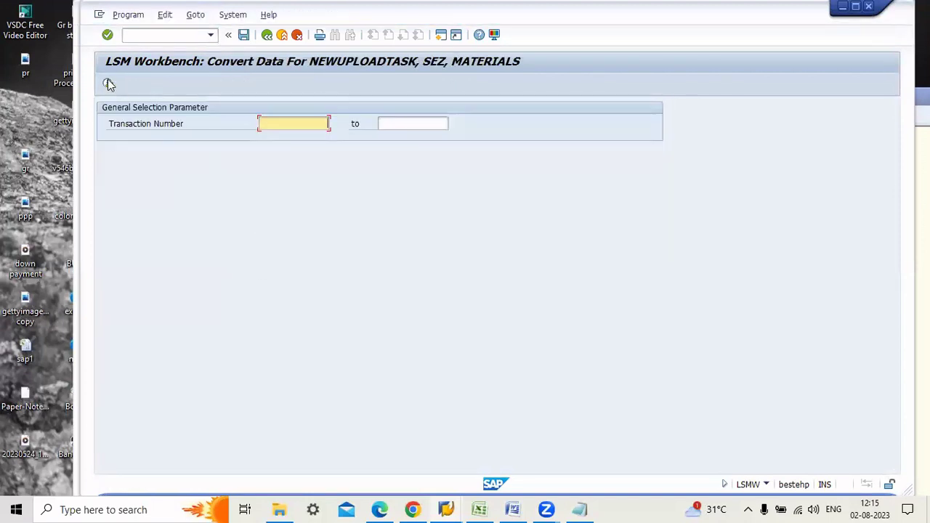
left_click(109, 85)
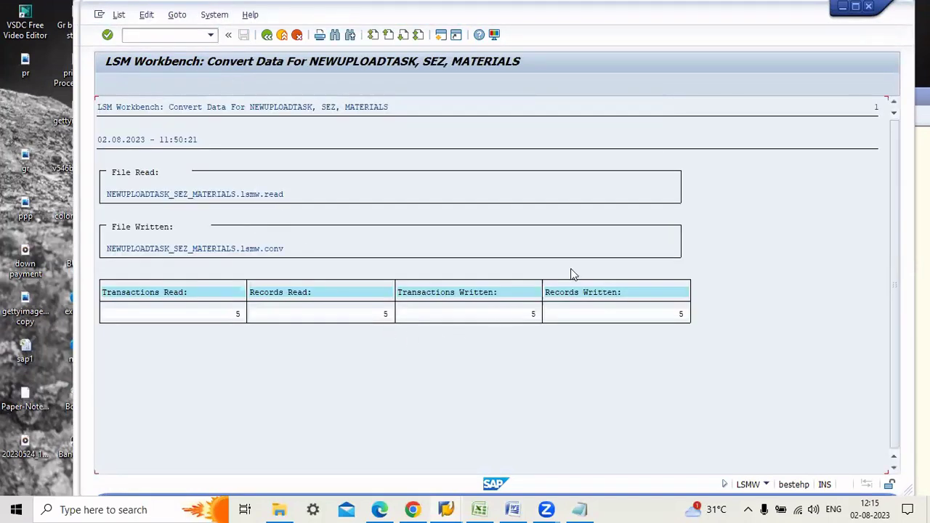
left_click(266, 35)
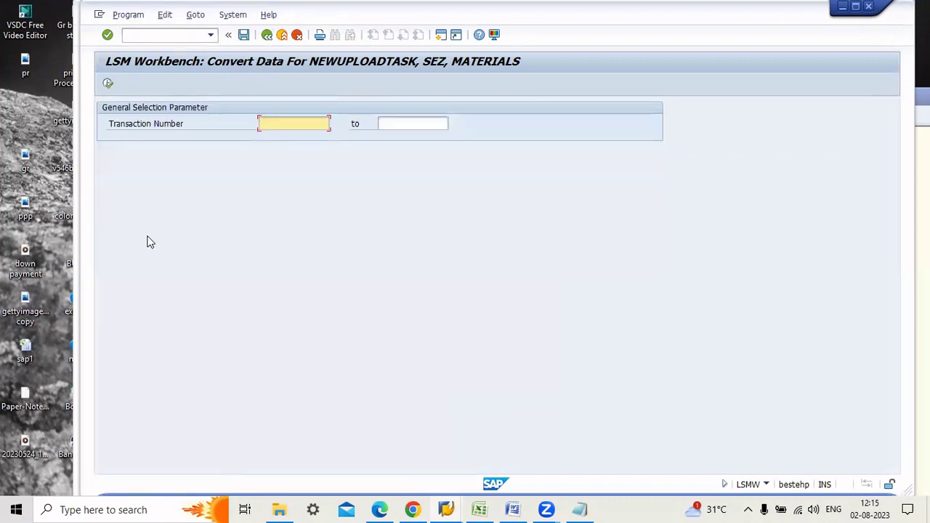
left_click(267, 34)
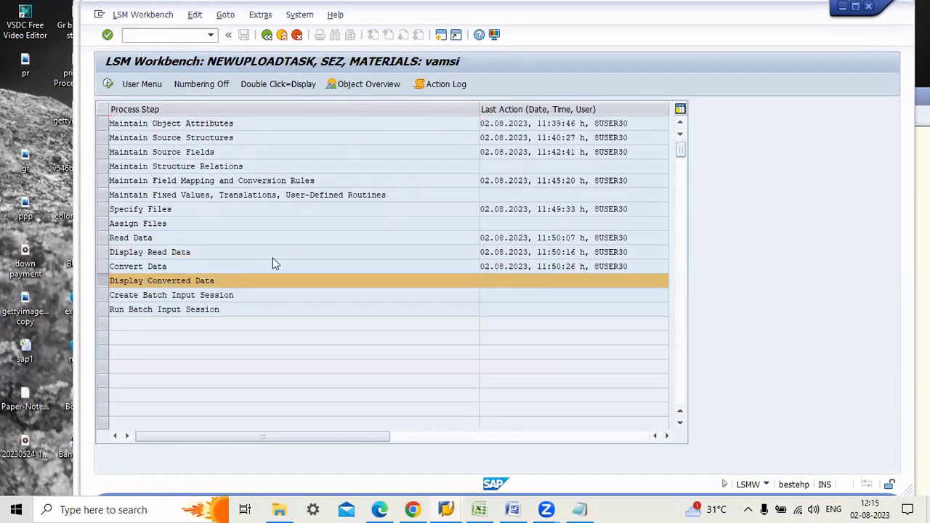
Display the converted data up to line 10000, examine the records and return to the process steps.
key("F8")
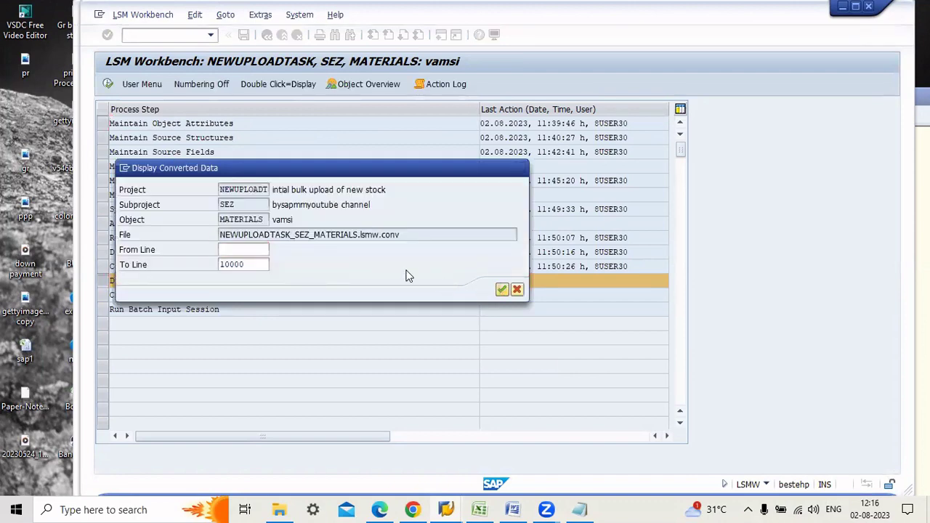
left_click(501, 289)
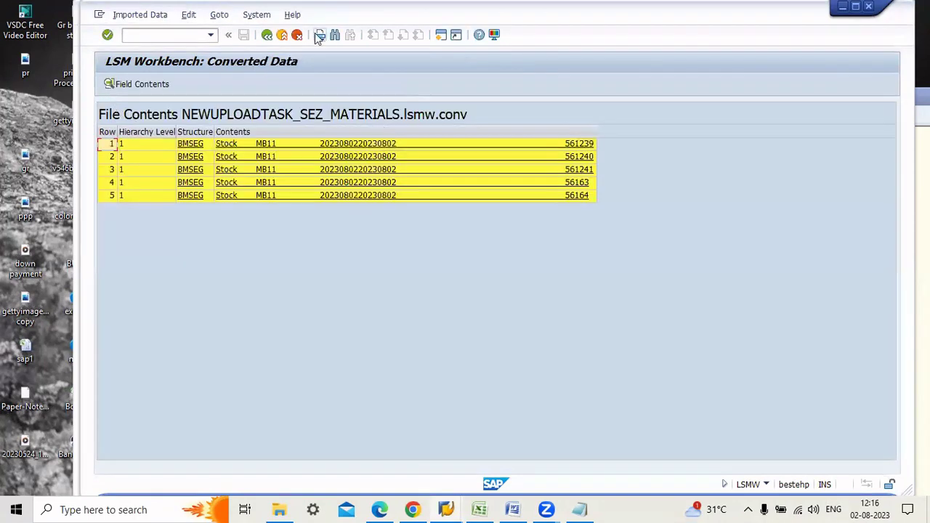
left_click(267, 35)
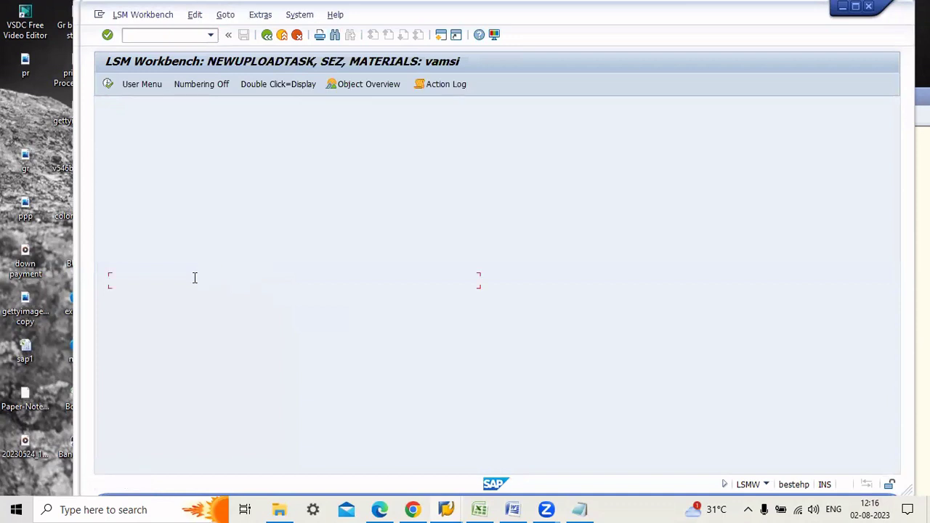
Create the batch input session from the converted file, keeping the default logical file, 20 maximum items and Issue log.
double_click(170, 297)
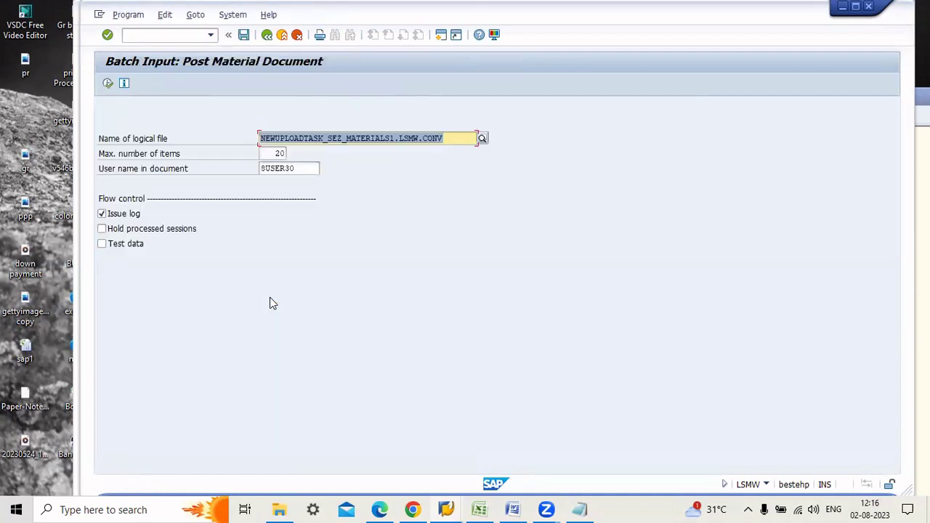
left_click(107, 85)
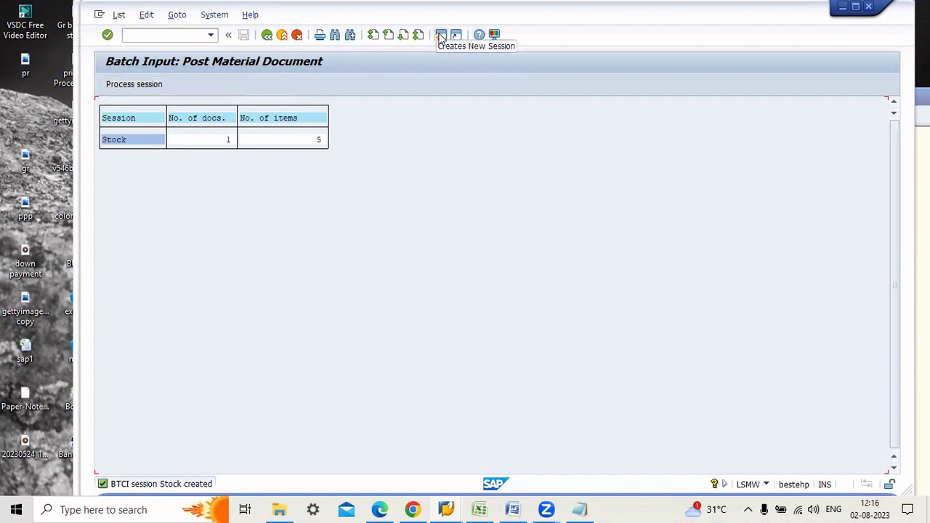
left_click(211, 37)
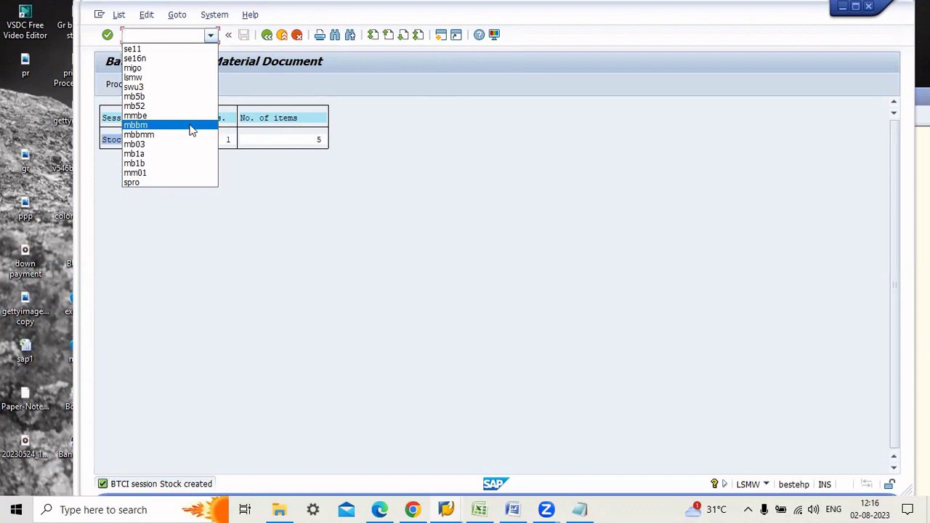
left_click(386, 169)
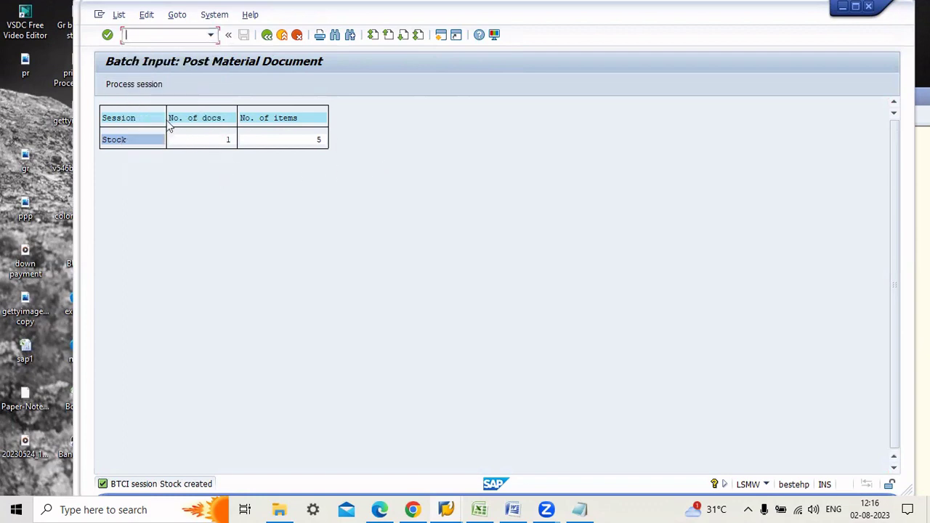
Process the STOCK session in Display errors only mode with Extended log and Expert mode, and exit batch input.
left_click(135, 85)
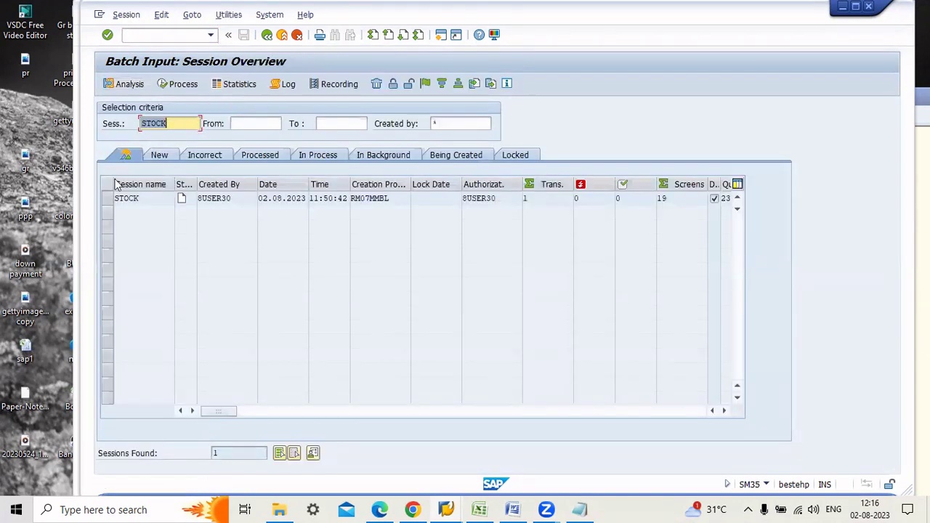
left_click(107, 199)
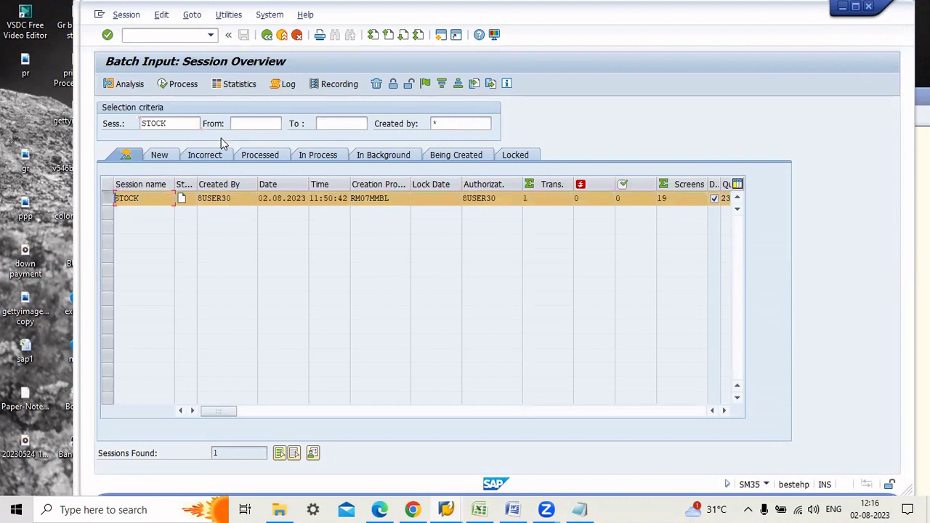
left_click(182, 85)
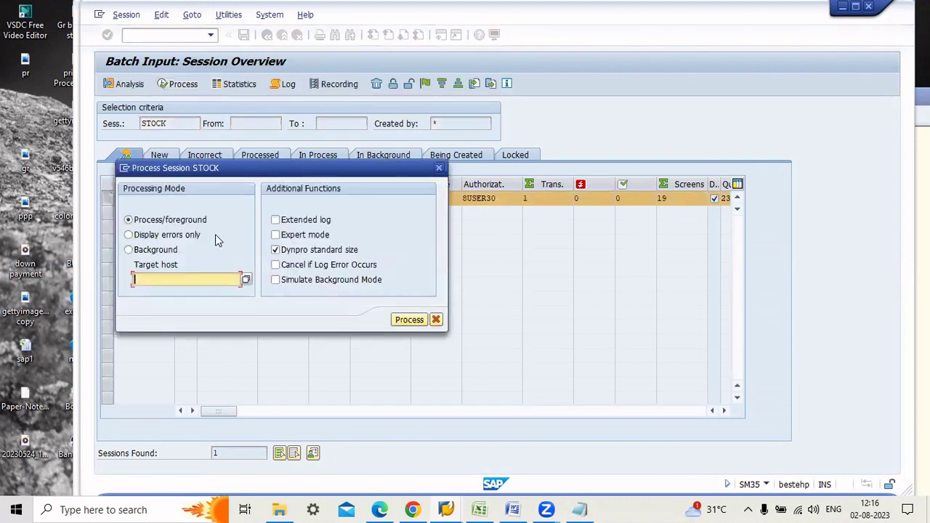
left_click(188, 236)
left_click(298, 219)
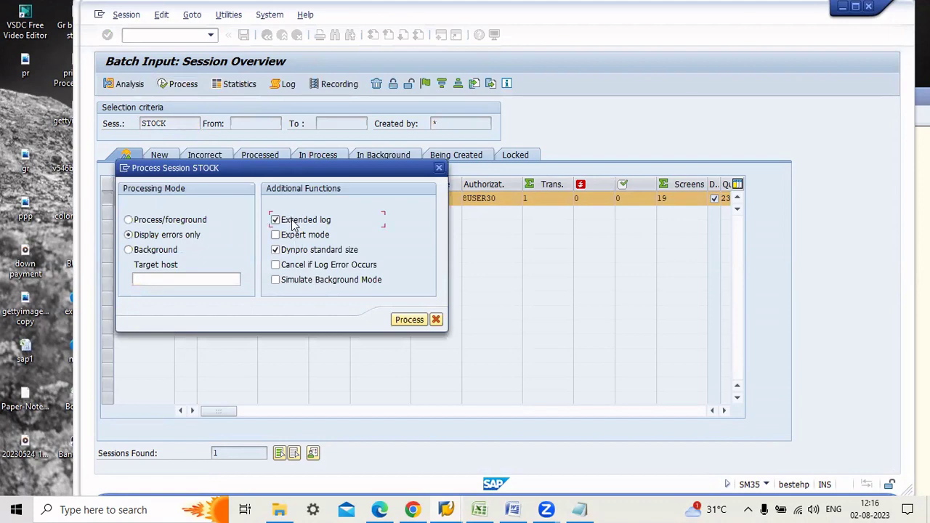
left_click(293, 234)
left_click(409, 320)
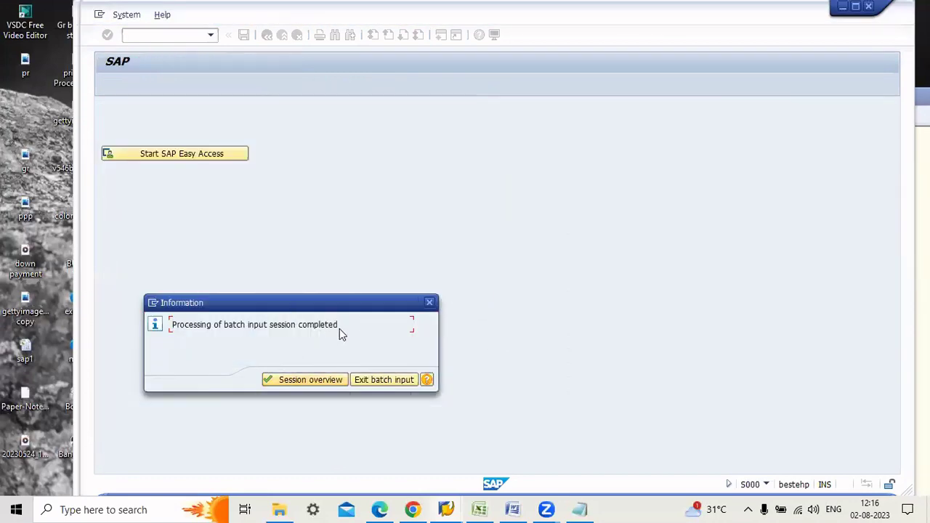
left_click(391, 378)
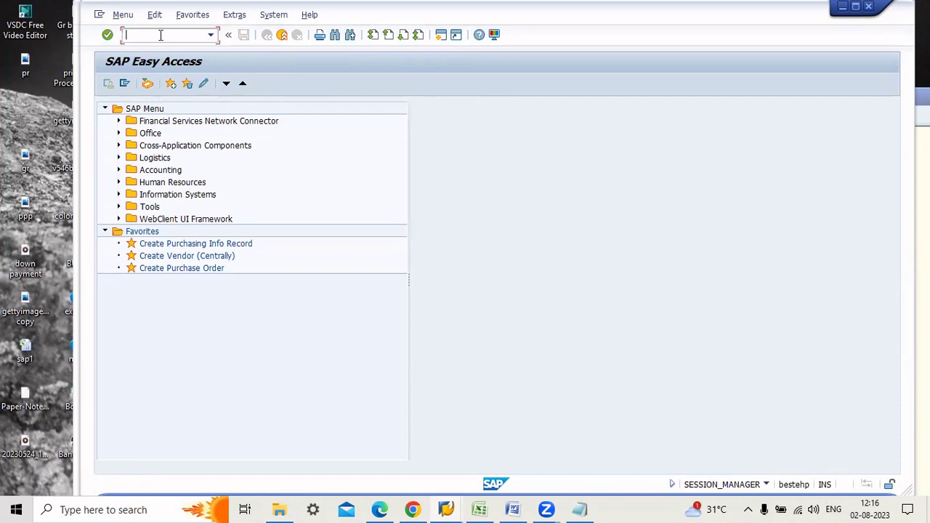
Open transaction MB5B, check the material numbers in the BULK Notepad file and return to the stock selection screen.
left_click(211, 35)
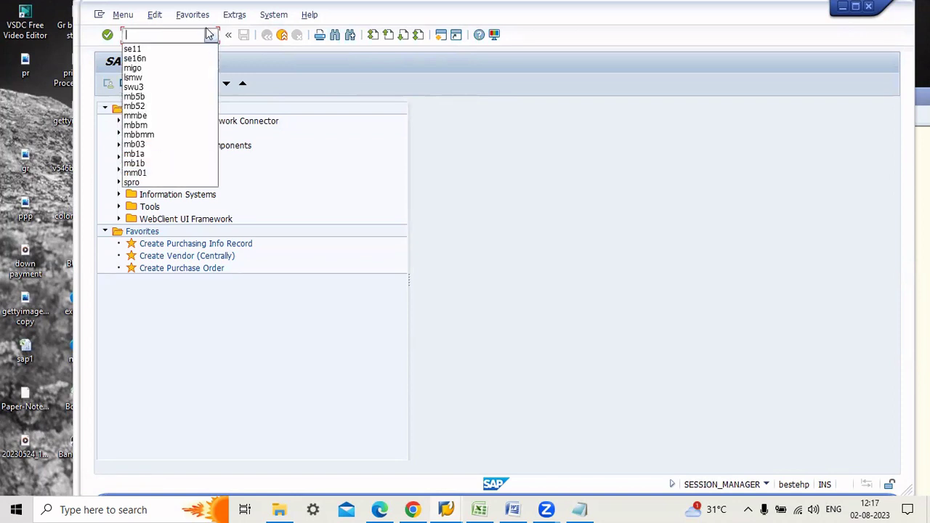
left_click(149, 96)
key("Return")
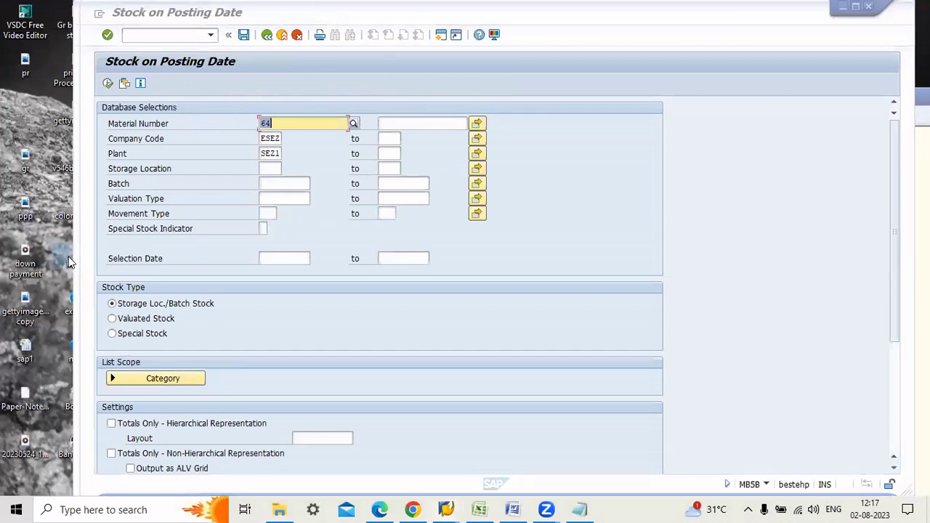
key("alt+Tab")
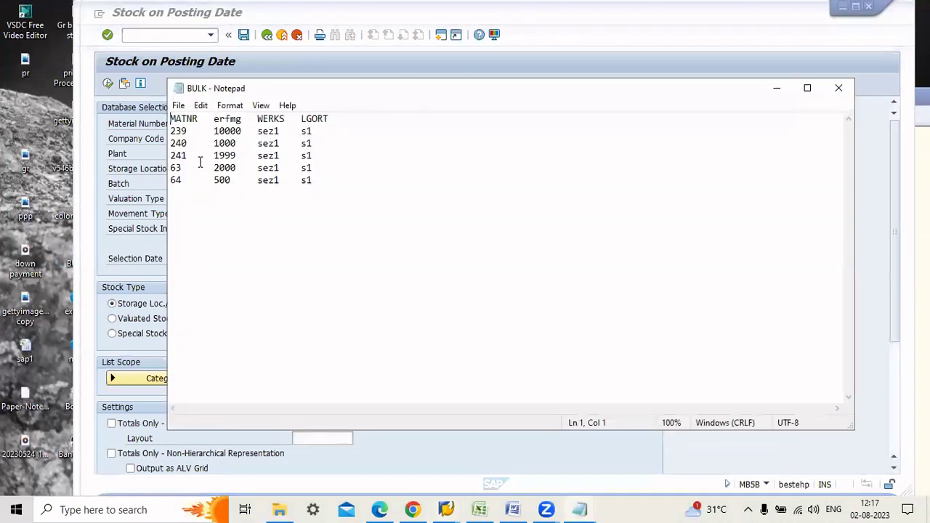
left_click(200, 160)
key("alt+Tab")
Run the Stock on Posting Date report for material 241 in company code ESEZ and plant SEZ1.
double_click(285, 126)
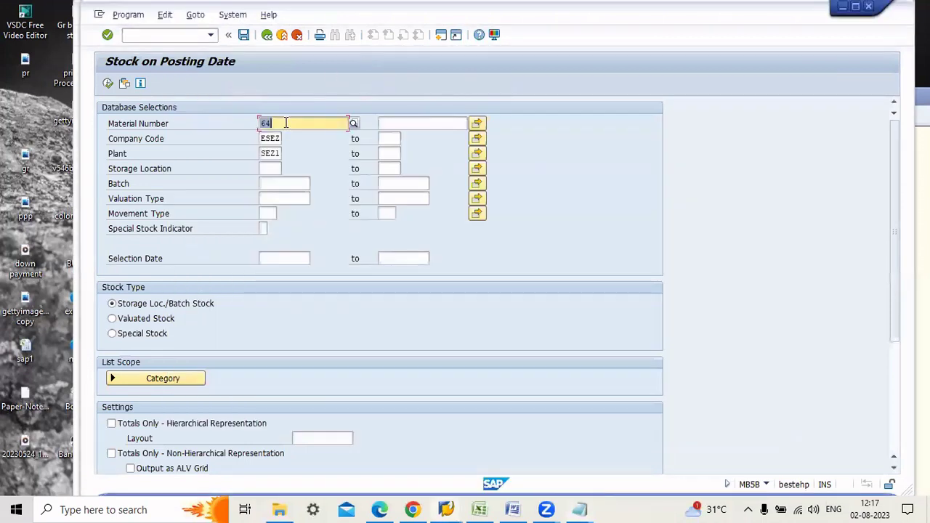
key("BackSpace")
type("241")
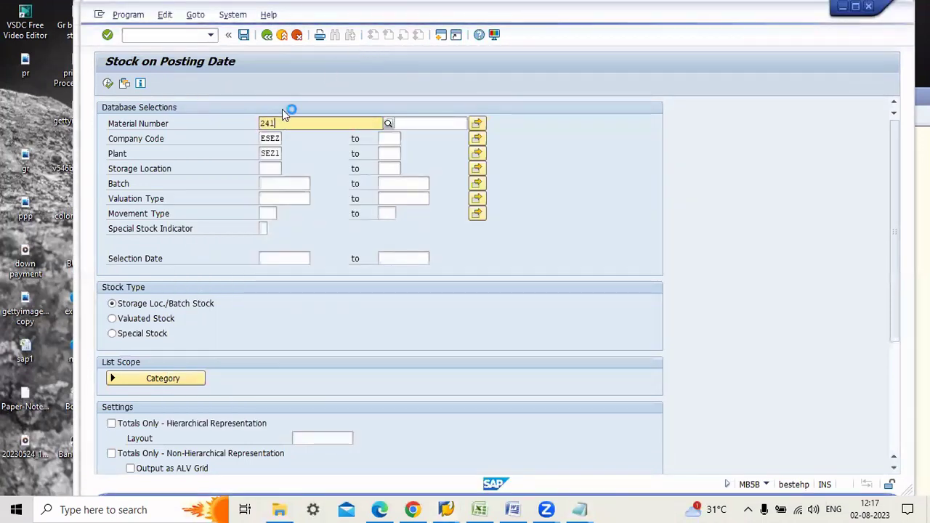
left_click(108, 83)
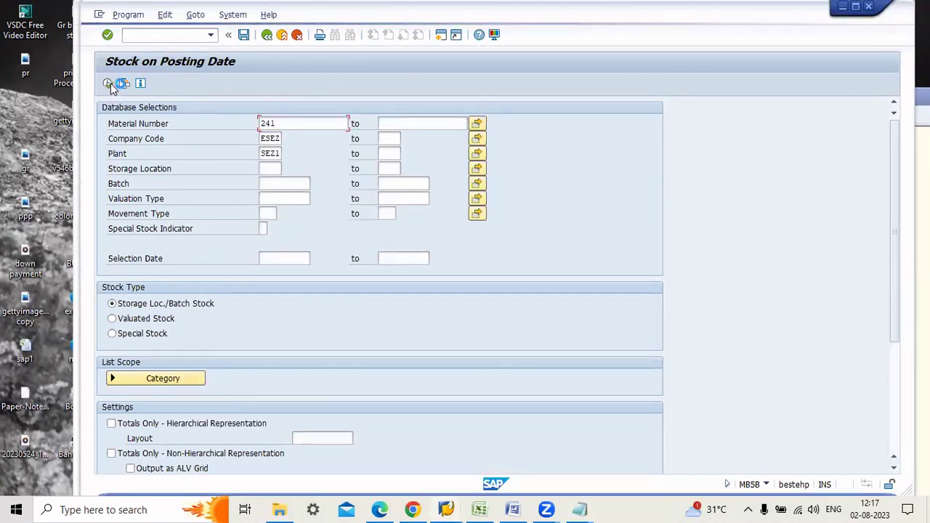
left_click(108, 85)
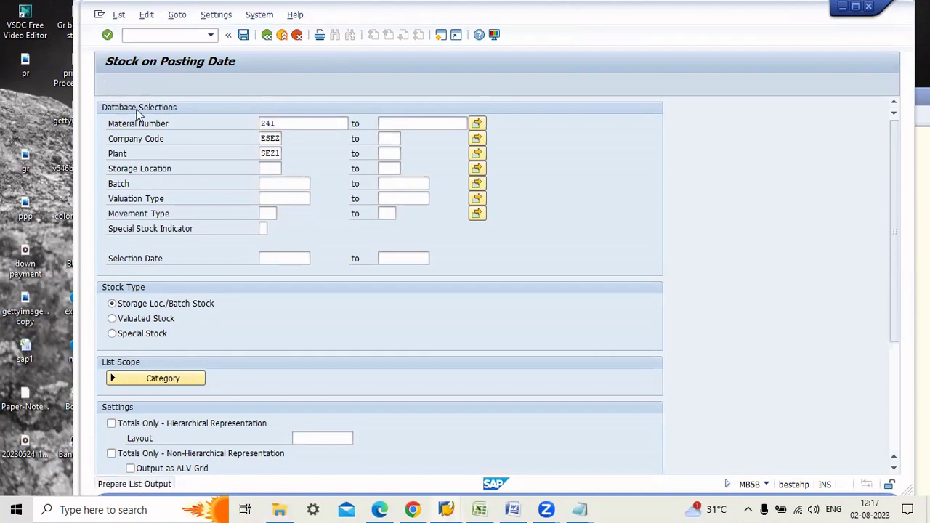
Switch to the BULK Notepad file and compare the quantity for material 241 with the posted stock entries.
left_click(479, 509)
left_click(479, 509)
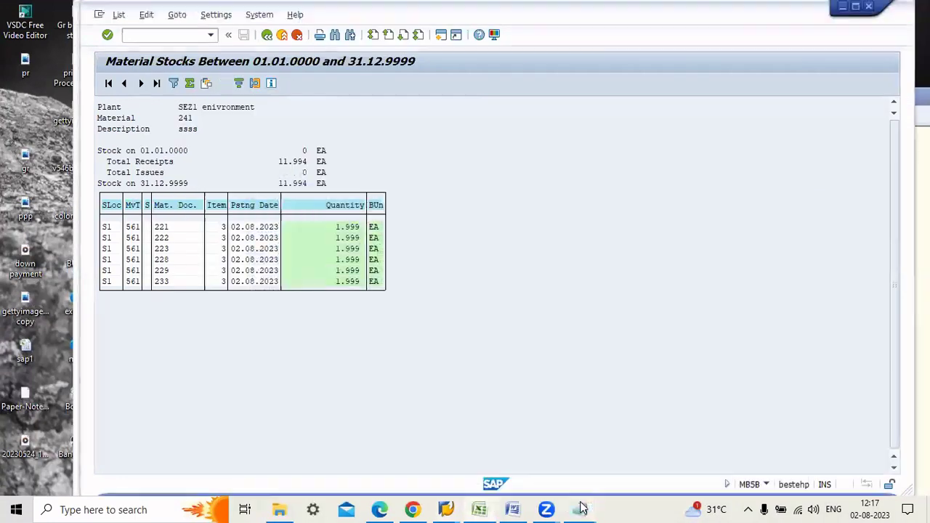
mouse_move(580, 509)
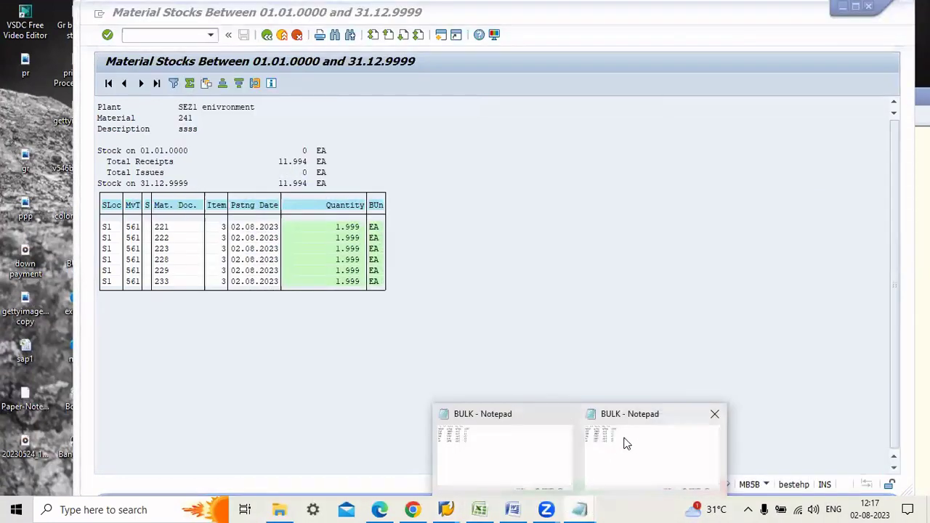
left_click(631, 442)
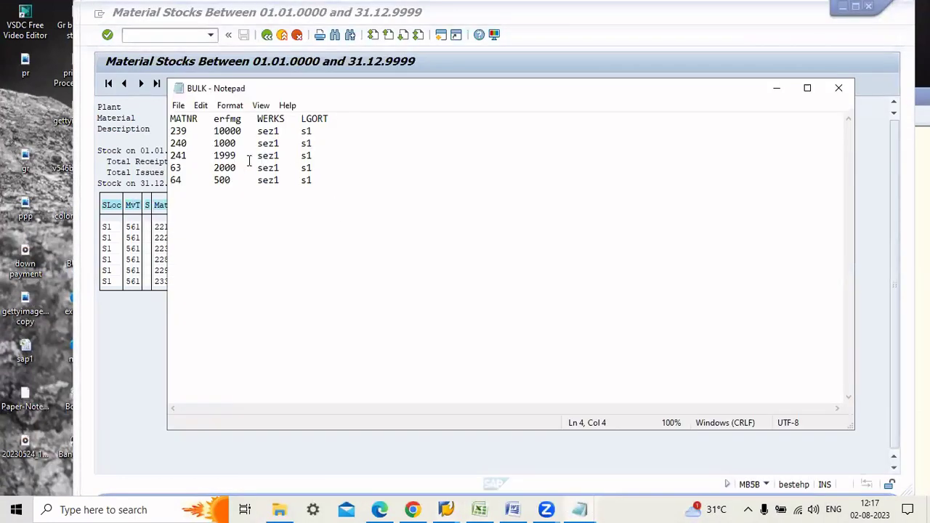
left_click_drag(209, 155, 244, 164)
left_click(95, 180)
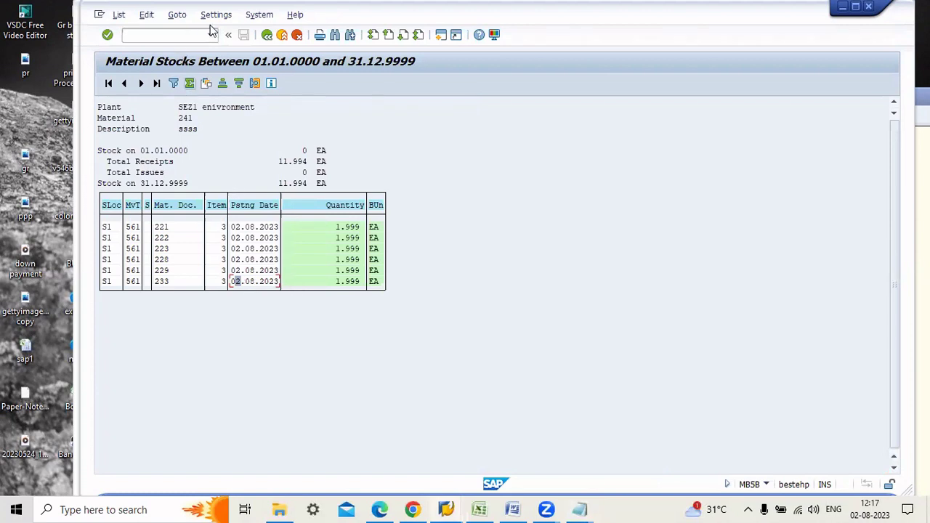
Return to the stock selection and run the report for material 64 in plant SEZ1.
left_click(267, 34)
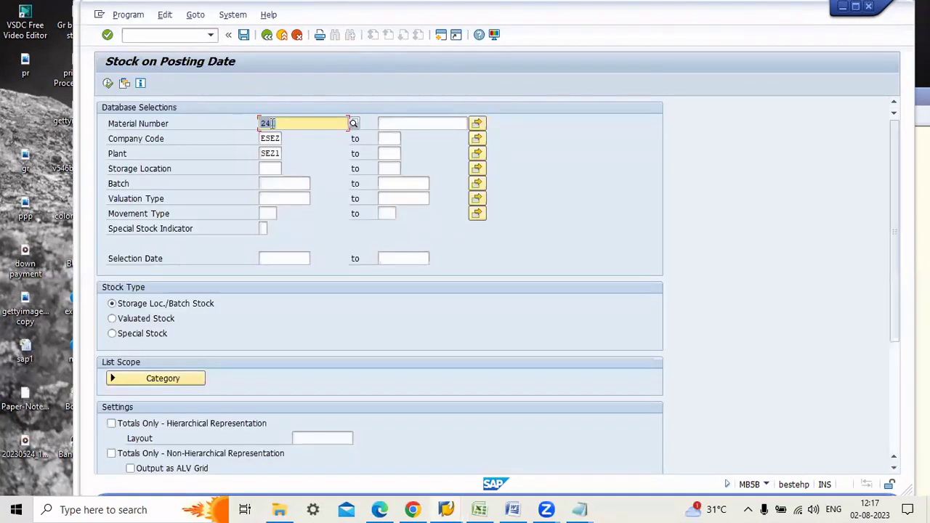
key("Delete")
type("64")
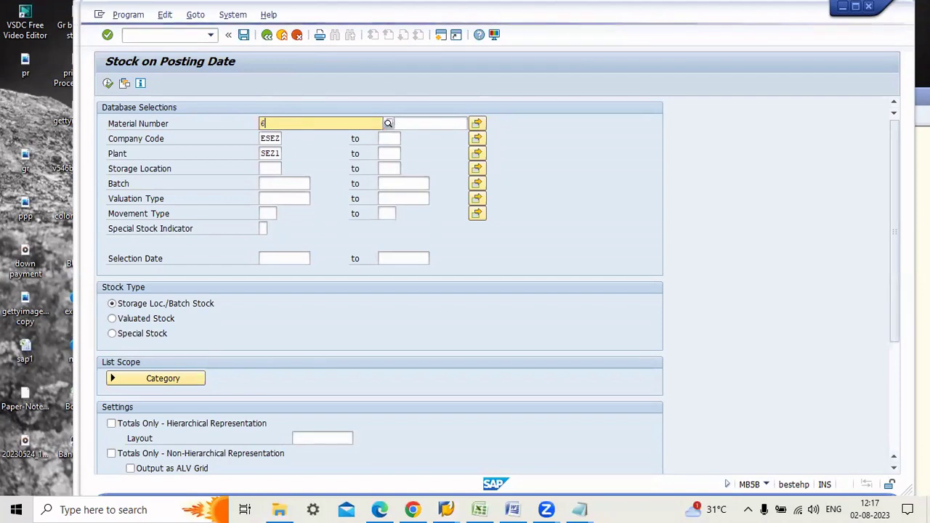
left_click(107, 83)
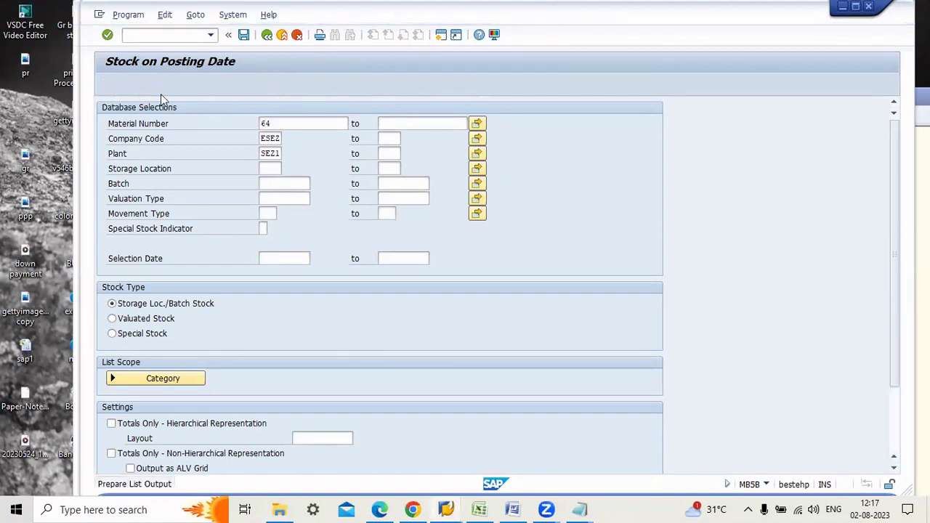
Examine the last 561 entry in the material 64 stock list, checking its document, quantity and posting date.
scroll(632, 349, "down", 3)
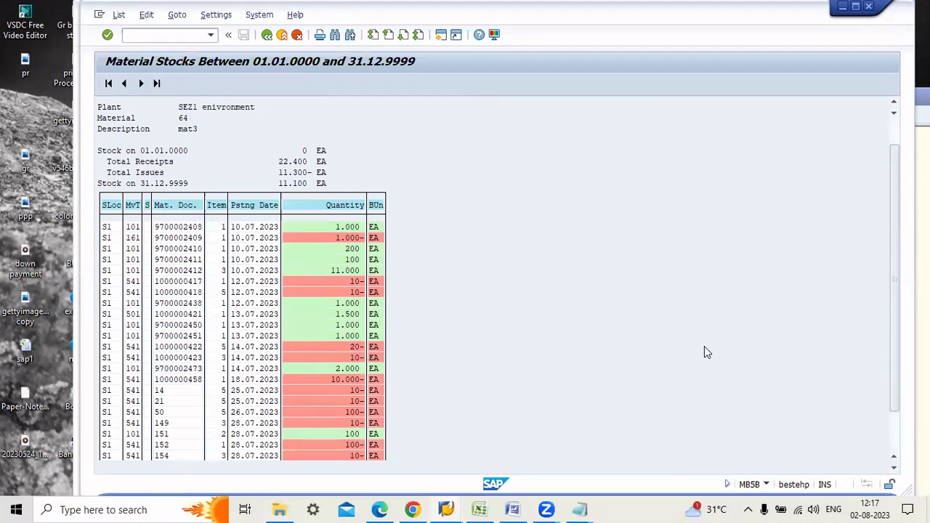
scroll(886, 424, "down", 1)
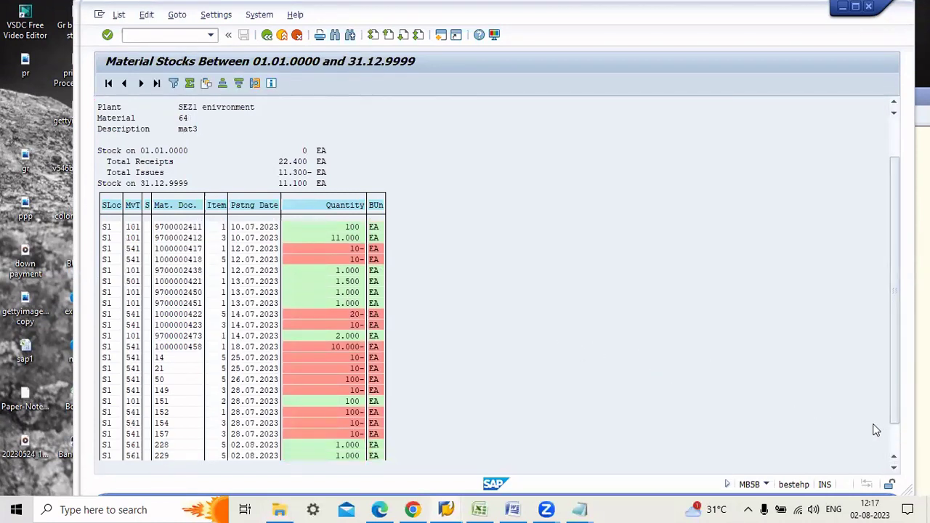
scroll(717, 438, "down", 2)
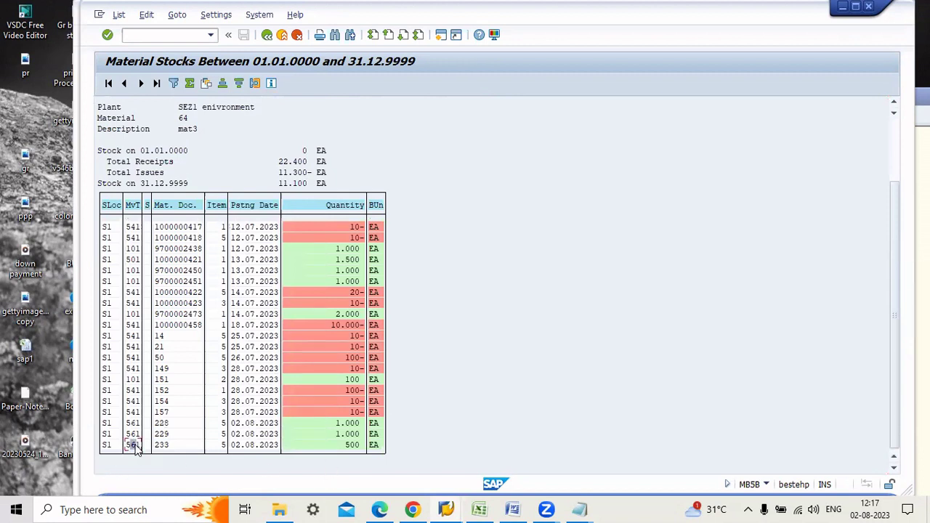
left_click(171, 445)
left_click(351, 445)
left_click(246, 446)
Close the outdated BULK Notepad copy and compare the quantity for material 64 in the current BULK file.
left_click(579, 509)
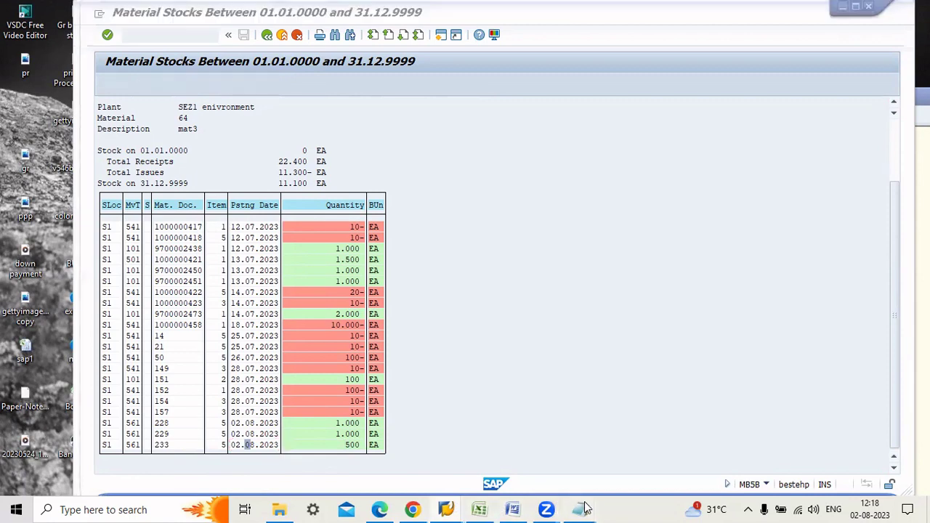
left_click(509, 465)
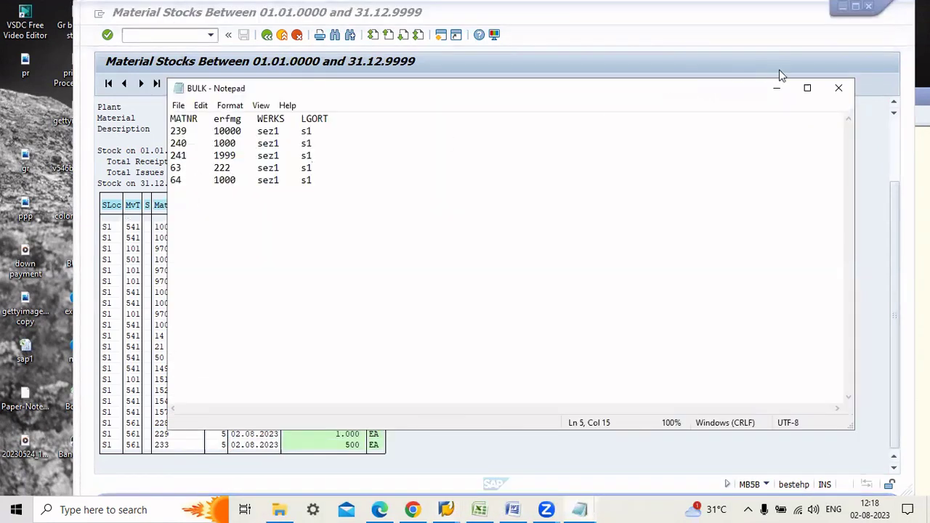
left_click(838, 88)
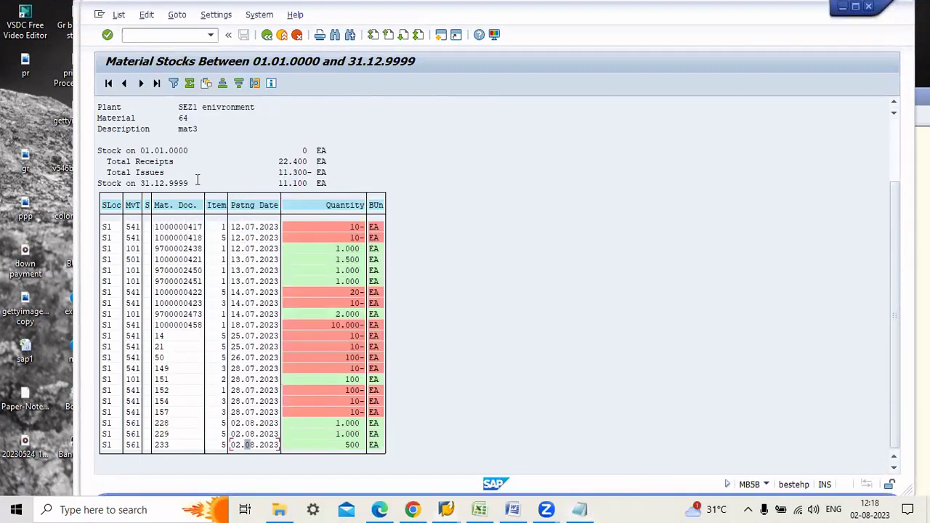
key("alt+Tab")
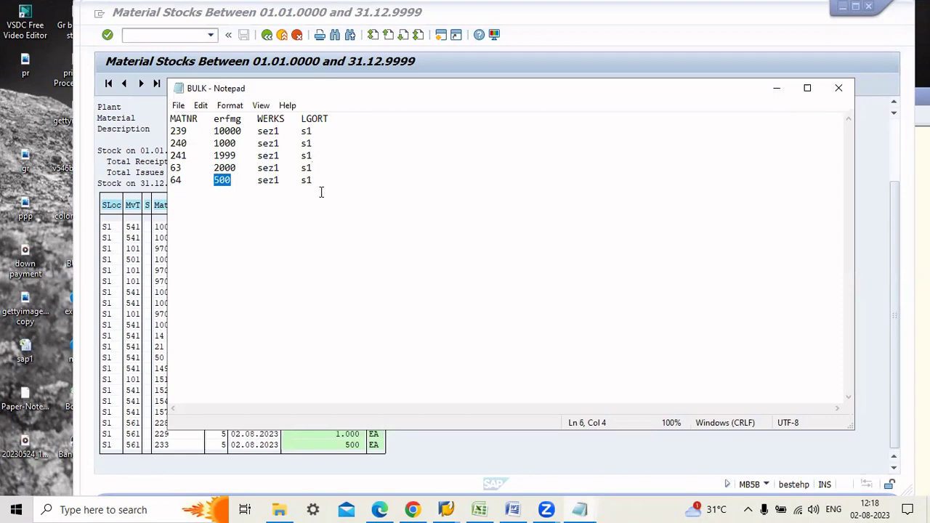
left_click_drag(321, 192, 232, 179)
left_click(186, 181)
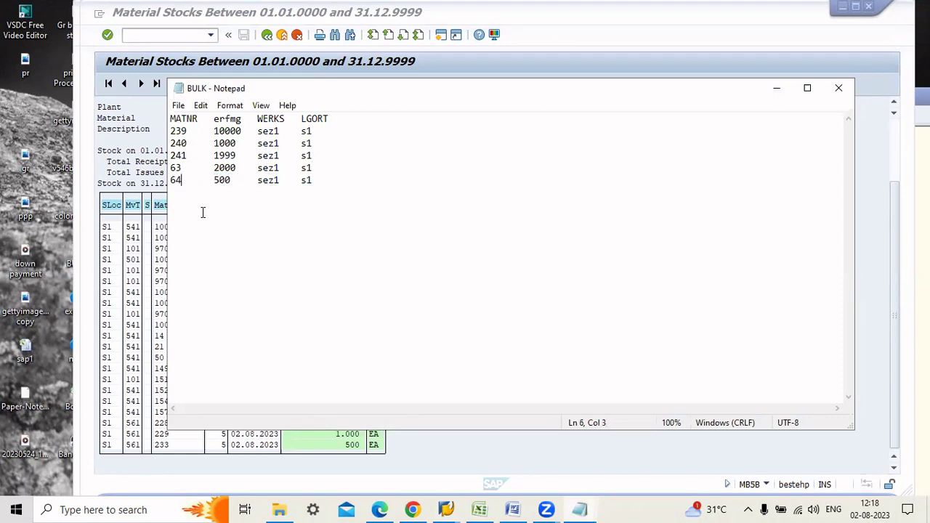
left_click(127, 271)
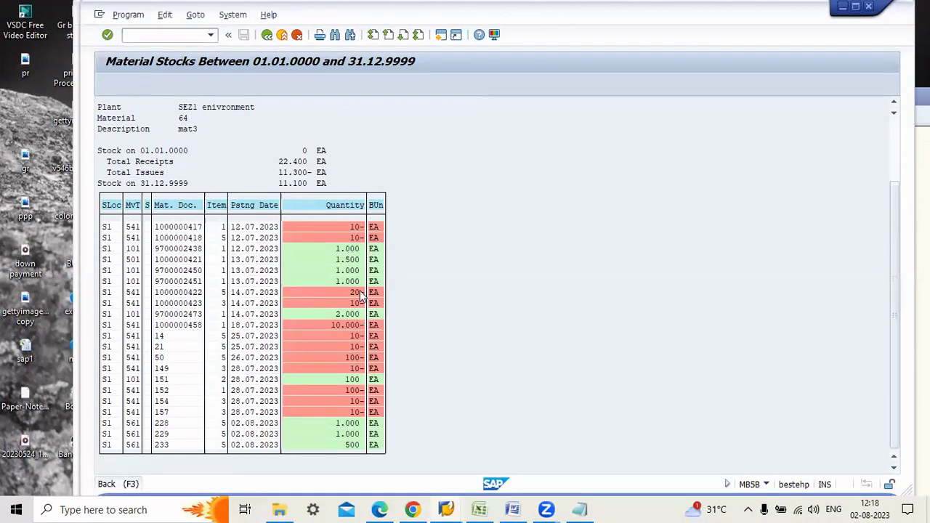
Return to the stock selection screen and check the quantity for material 63 in the BULK Notepad file.
key("F3")
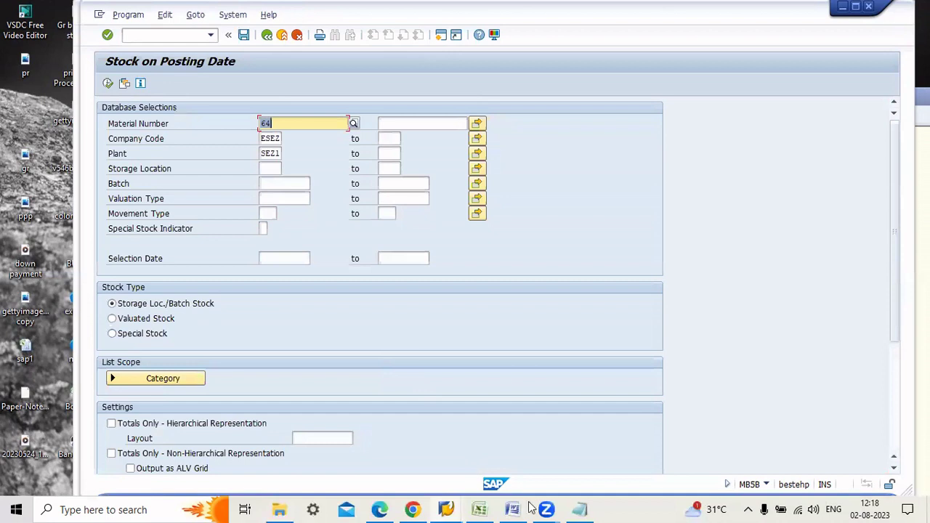
left_click(581, 508)
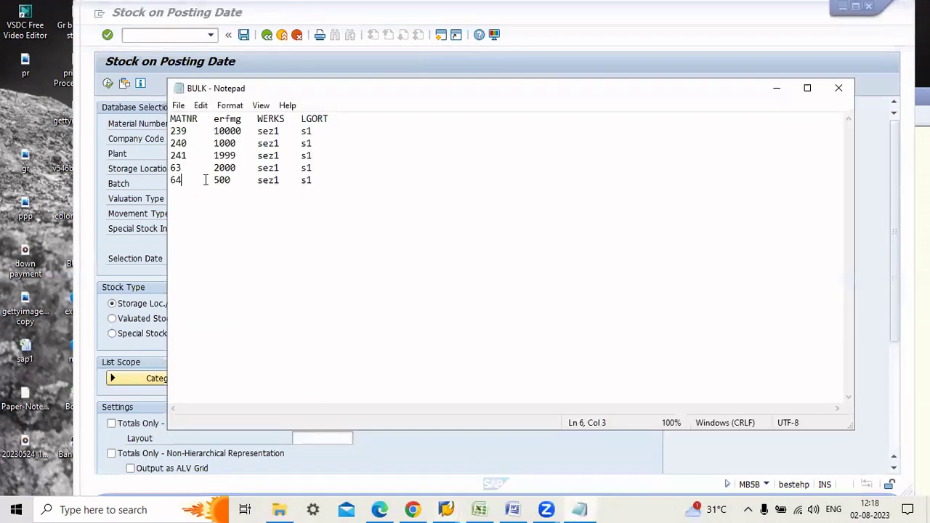
left_click_drag(237, 168, 162, 168)
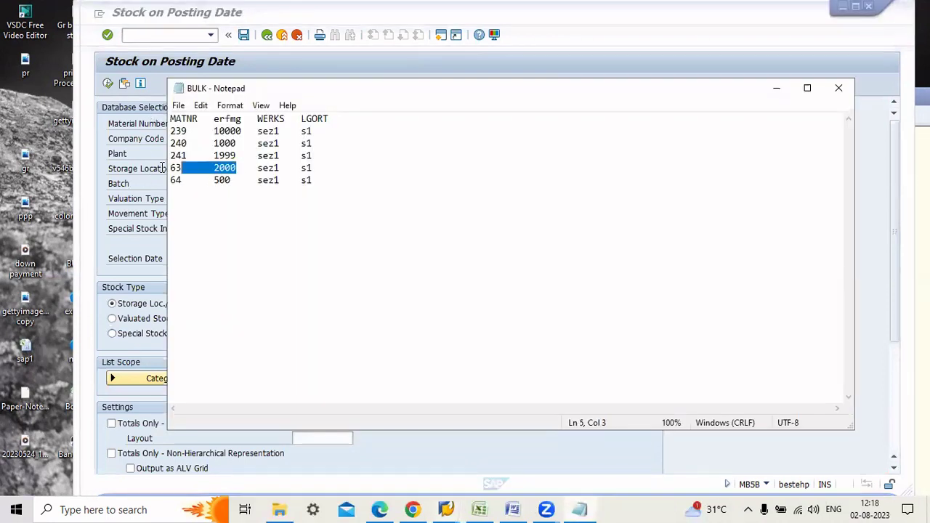
left_click(129, 153)
Reopen transaction MB5B and run the report for material 63 in company code ESEZ and plant SEZ1.
left_click(267, 35)
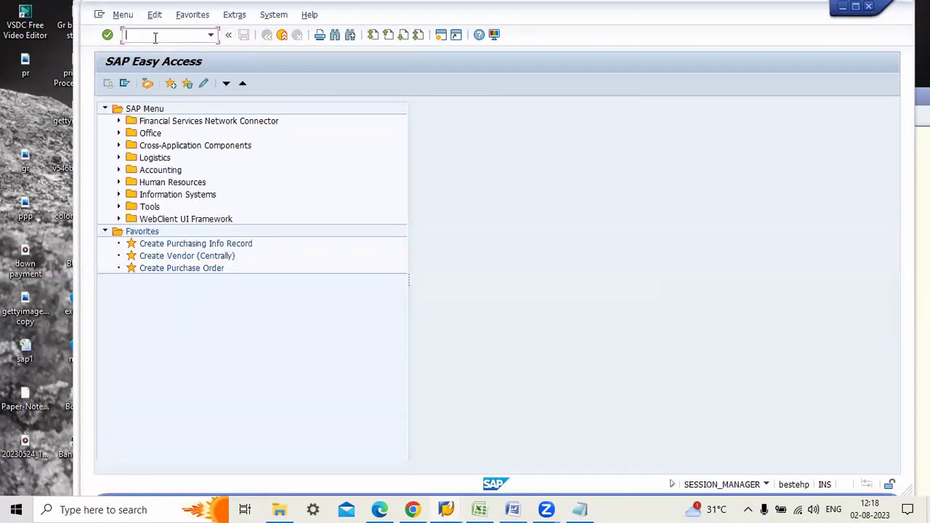
left_click(211, 34)
left_click(193, 54)
key("Return")
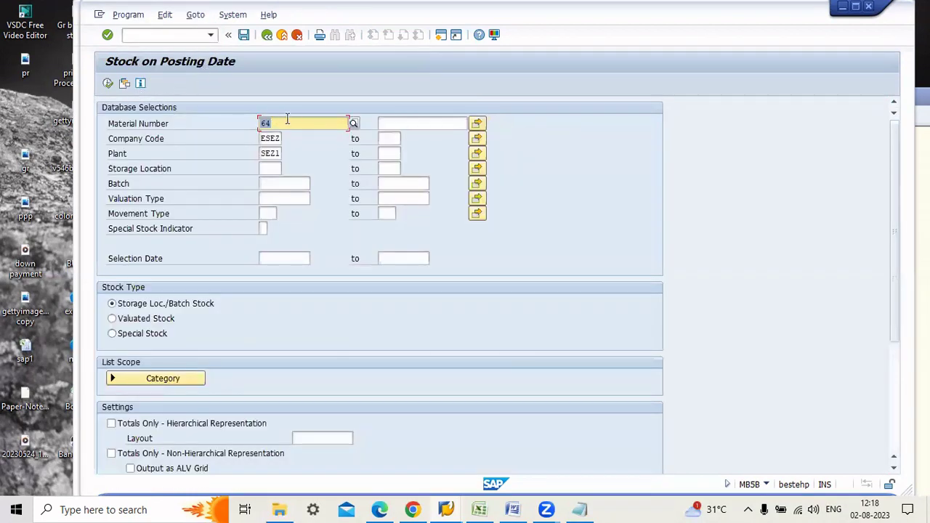
type("63")
key("F8")
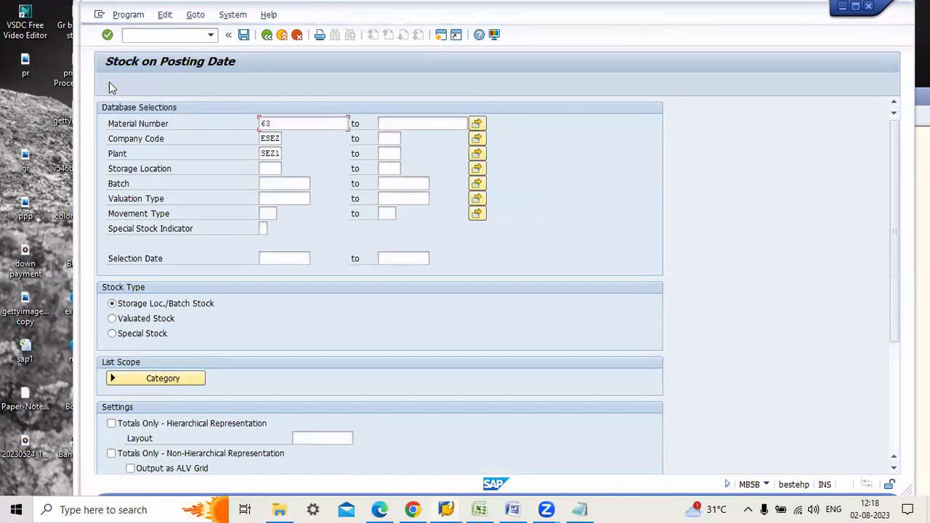
left_click(108, 81)
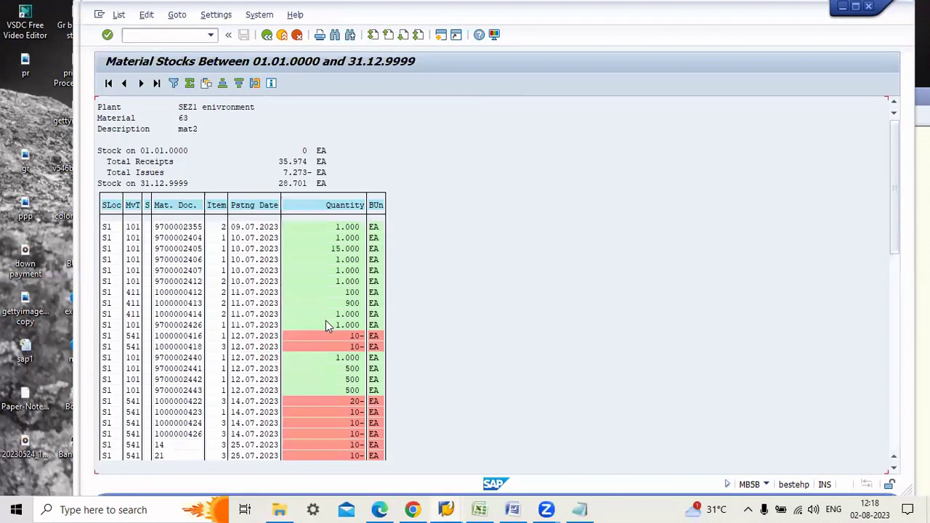
Examine the posting date and document of the last 561 entry in the material 63 stock list.
scroll(877, 249, "down", 2)
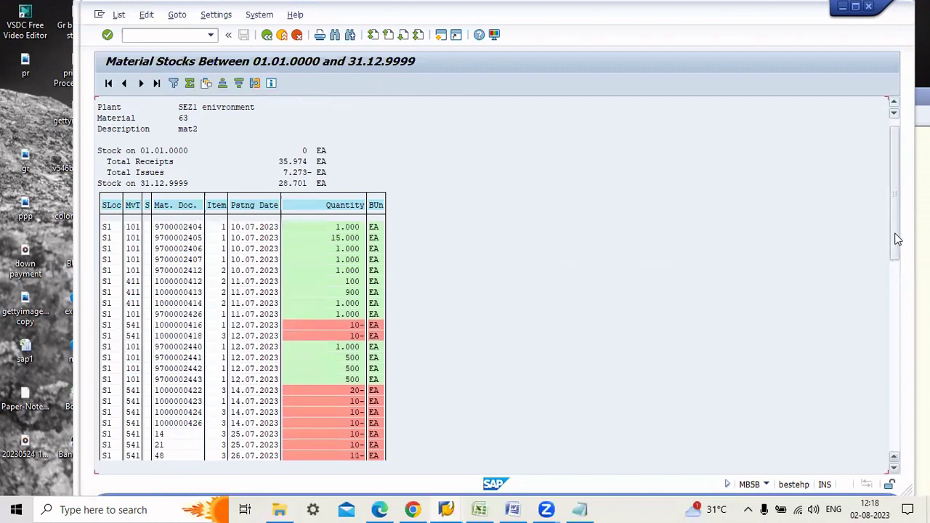
scroll(439, 294, "down", 5)
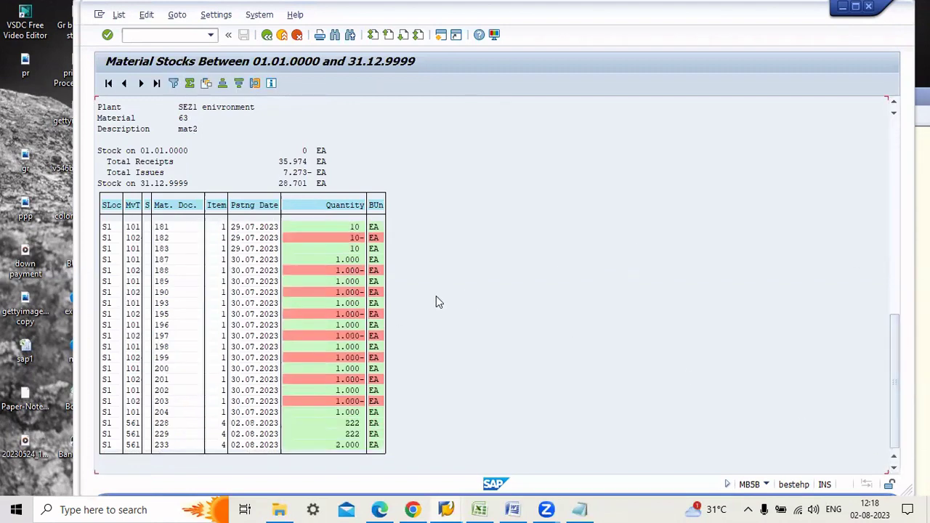
left_click(242, 445)
left_click(164, 446)
Leave the stock report and display material document 233 of year 2023 in transaction MB03.
left_click(297, 35)
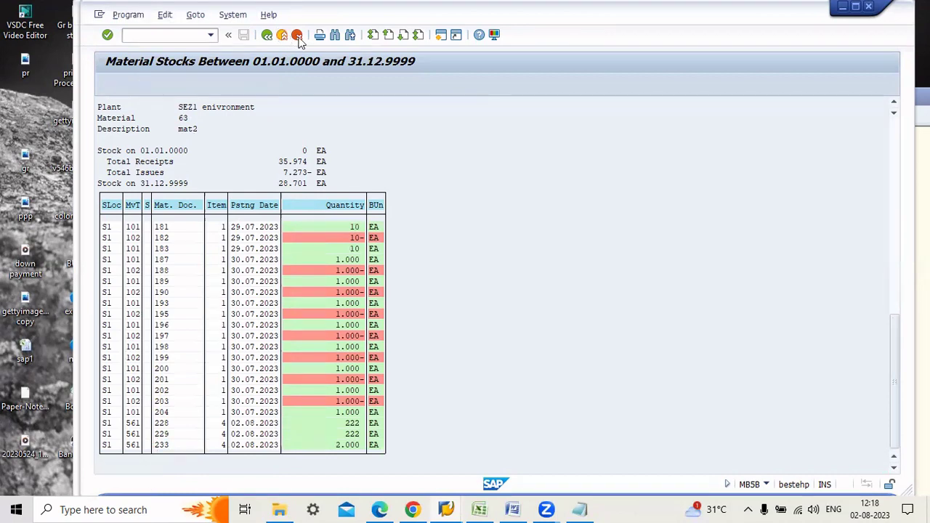
left_click(297, 36)
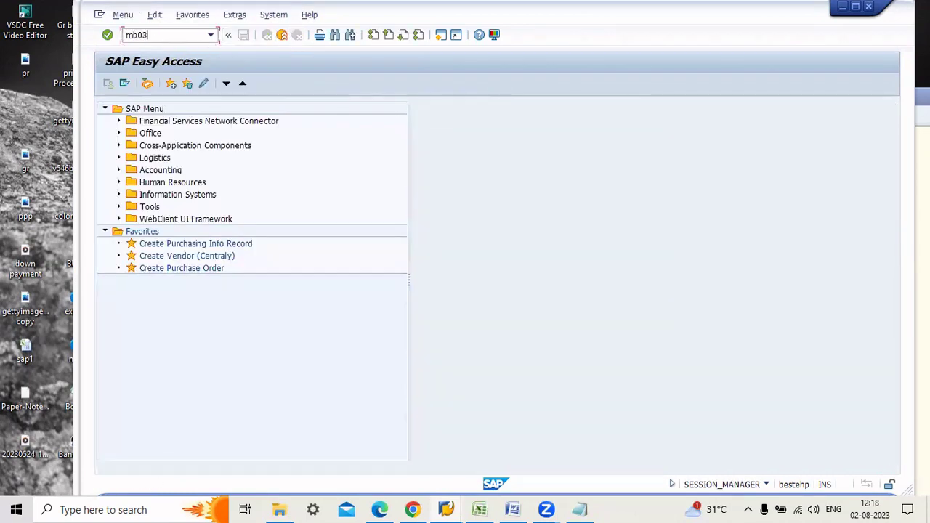
key("Return")
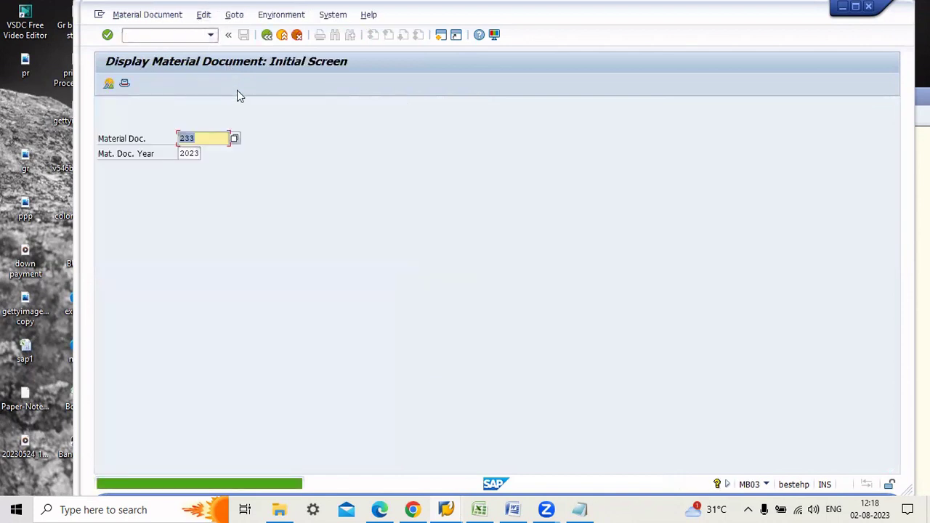
key("Return")
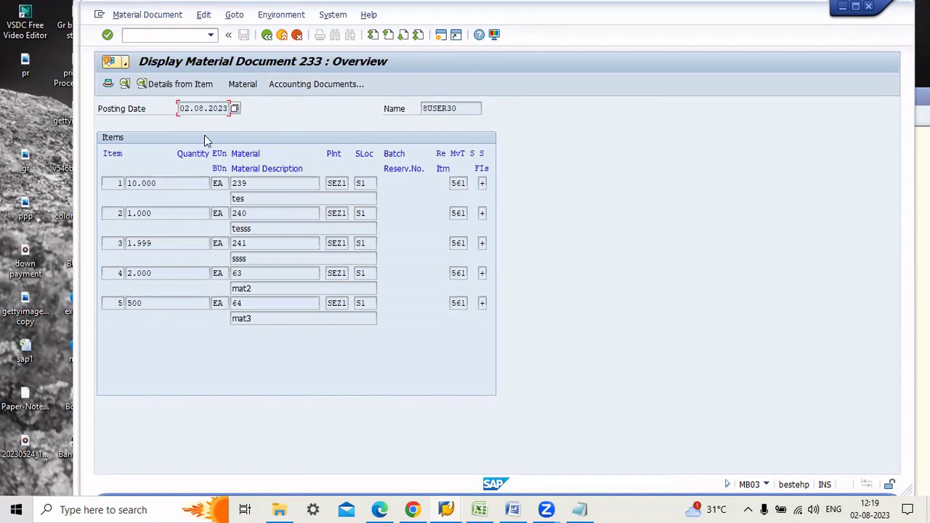
Review the posted quantities of materials 239 and 240 in the material document overview.
left_click(157, 184)
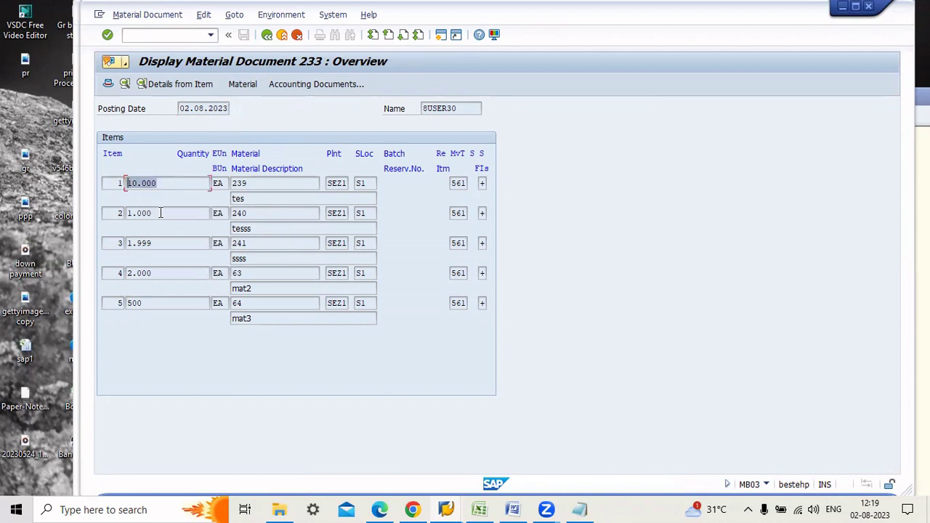
left_click_drag(165, 216, 119, 215)
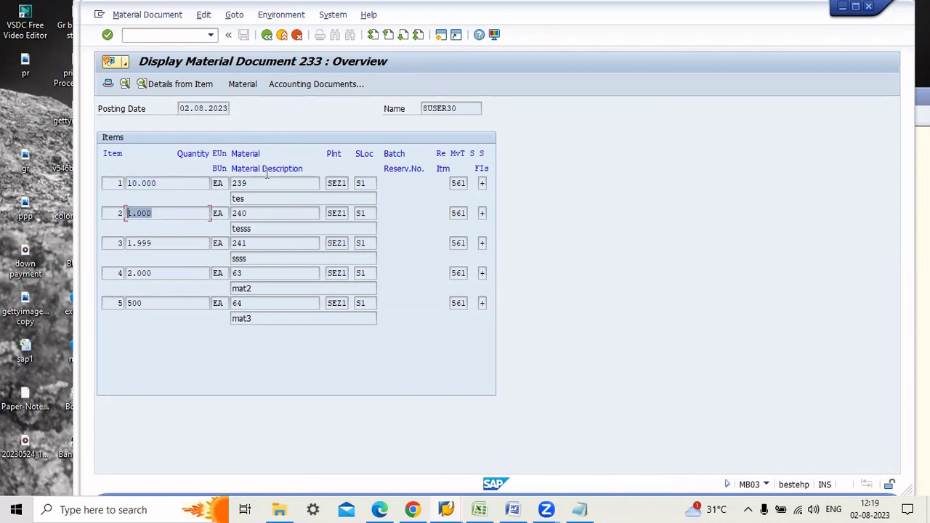
left_click(182, 183)
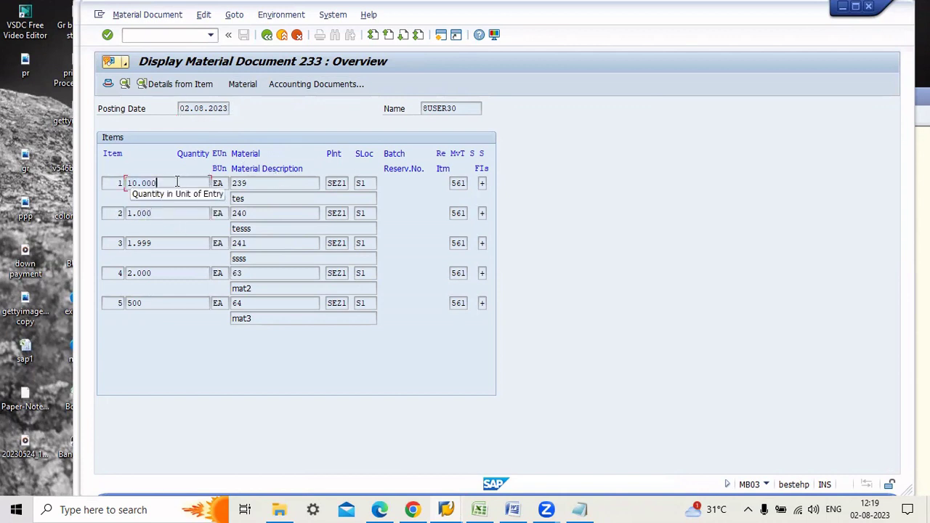
key("shift+Left")
key("shift+Left")
key("shift+Left")
key("shift+Left")
key("shift+Left")
key("shift+Left")
left_click_drag(177, 213, 114, 211)
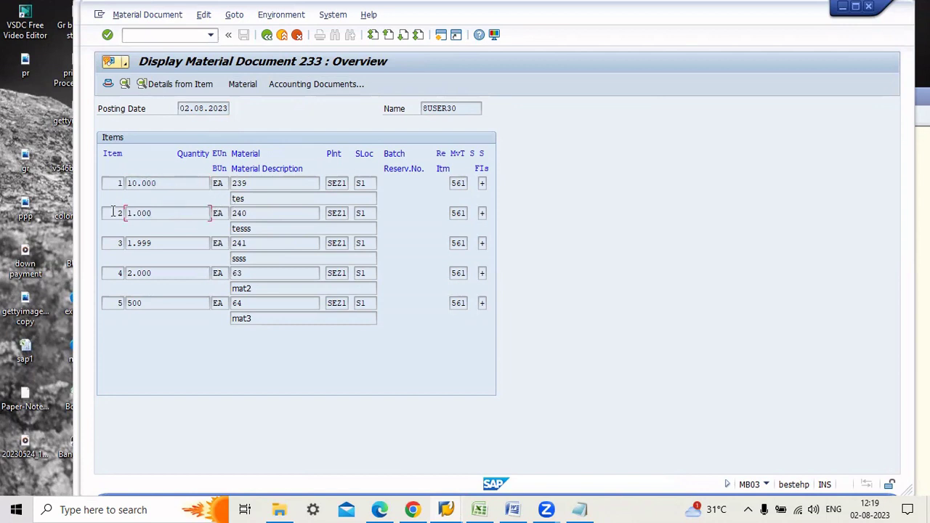
Open the accounting document belonging to material document 233 and widen the Transaction column of its line items.
left_click(313, 86)
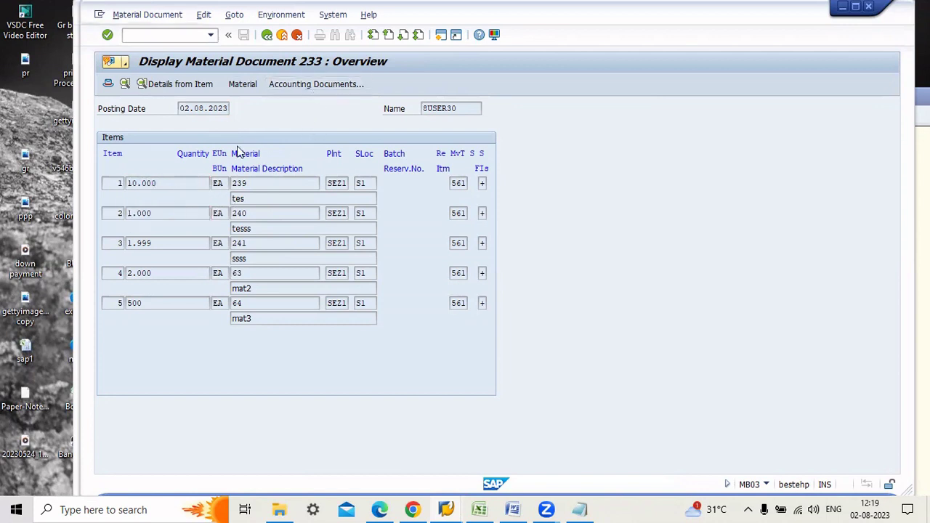
double_click(186, 166)
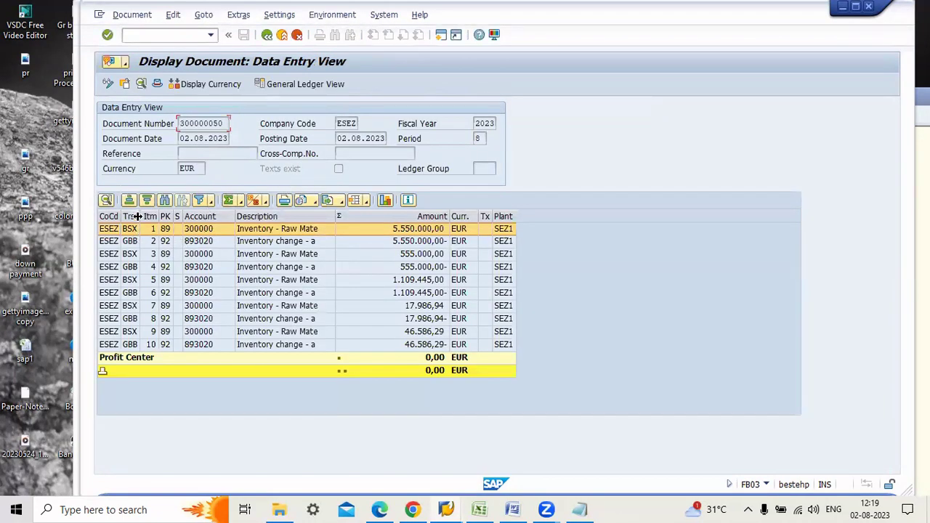
left_click_drag(141, 216, 187, 220)
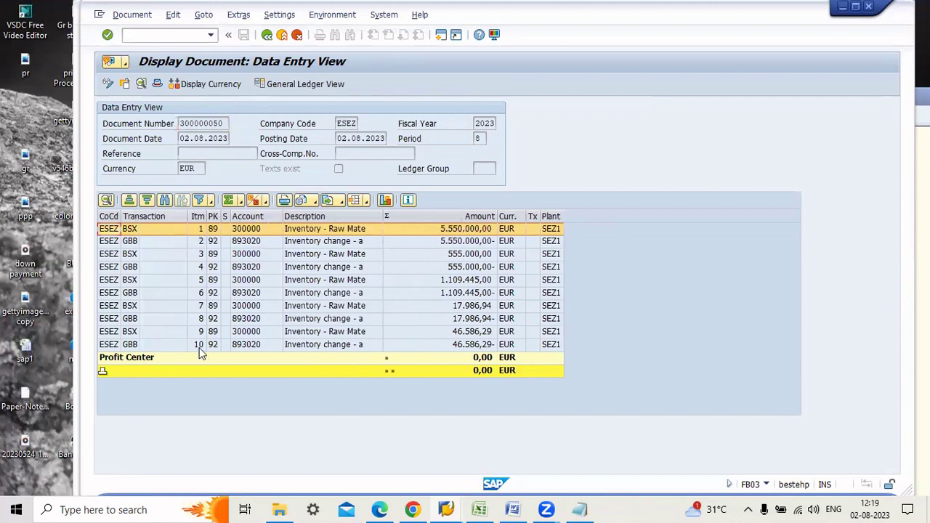